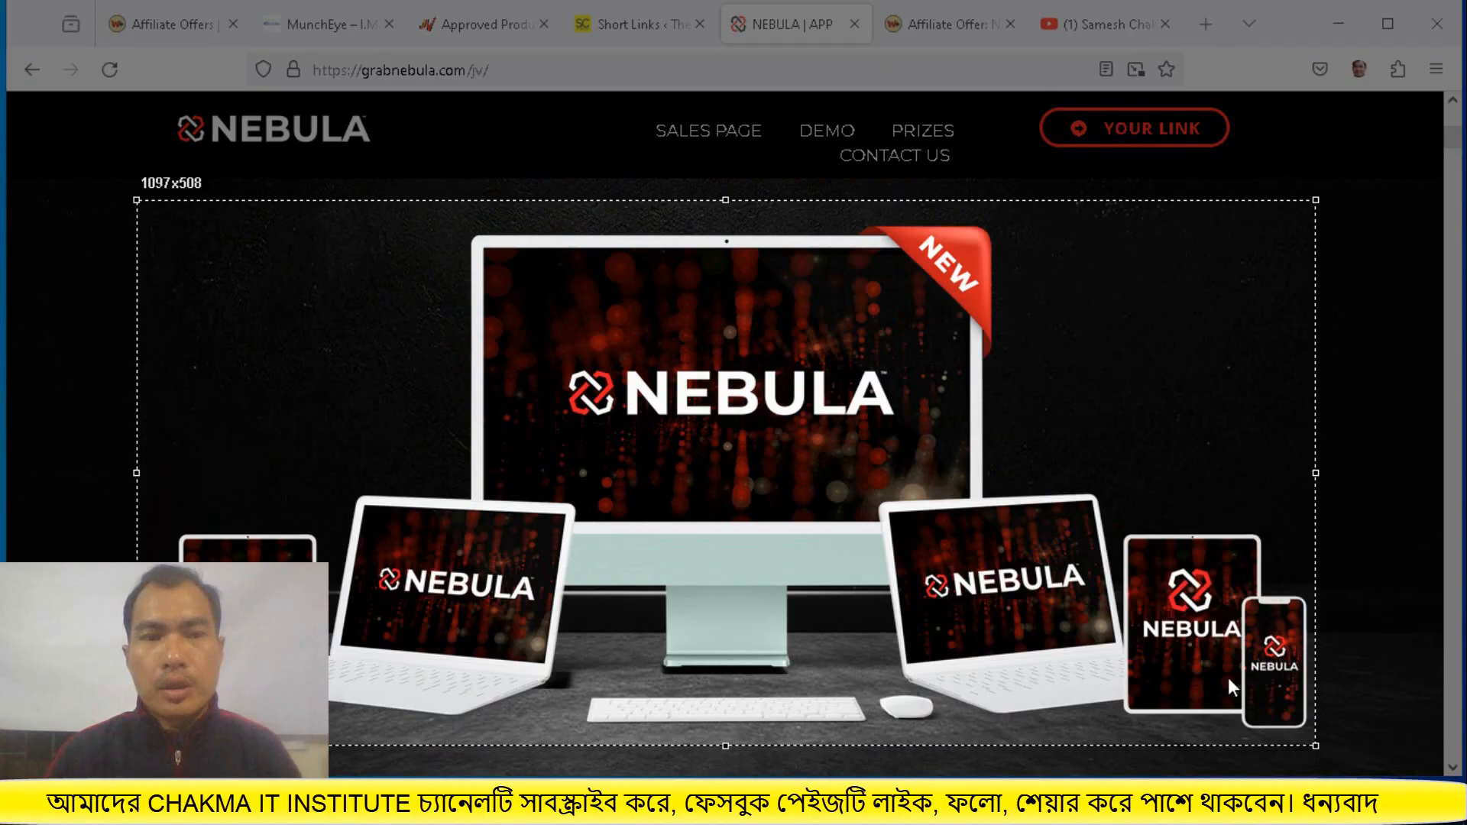
Adjust the capture area around the NEBULA device mockups to about 1098x503 and save it to the Desktop as Screenshot_1 in PNG format
left_click_drag(1316, 746, 1317, 740)
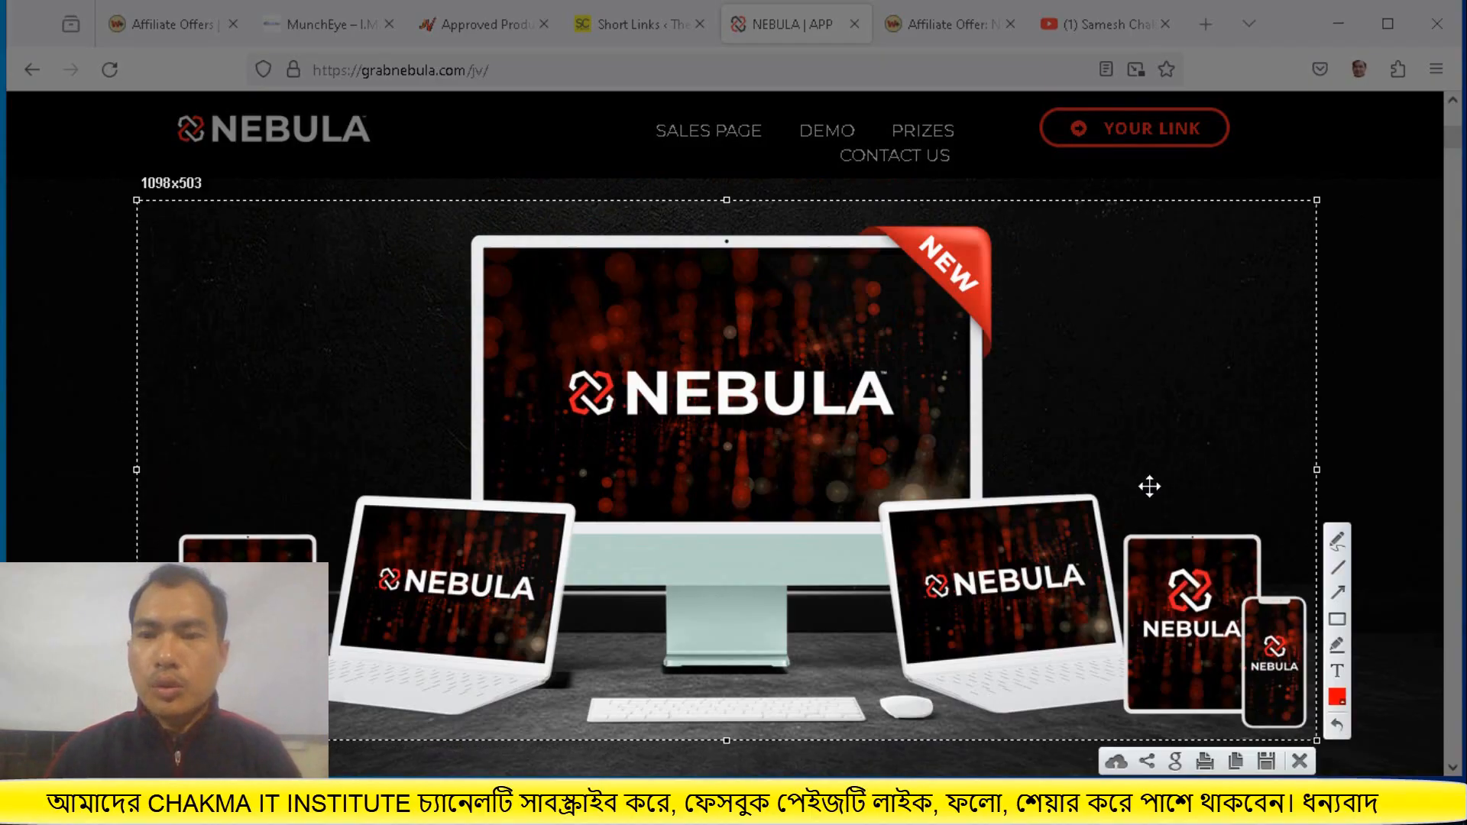
left_click(1265, 763)
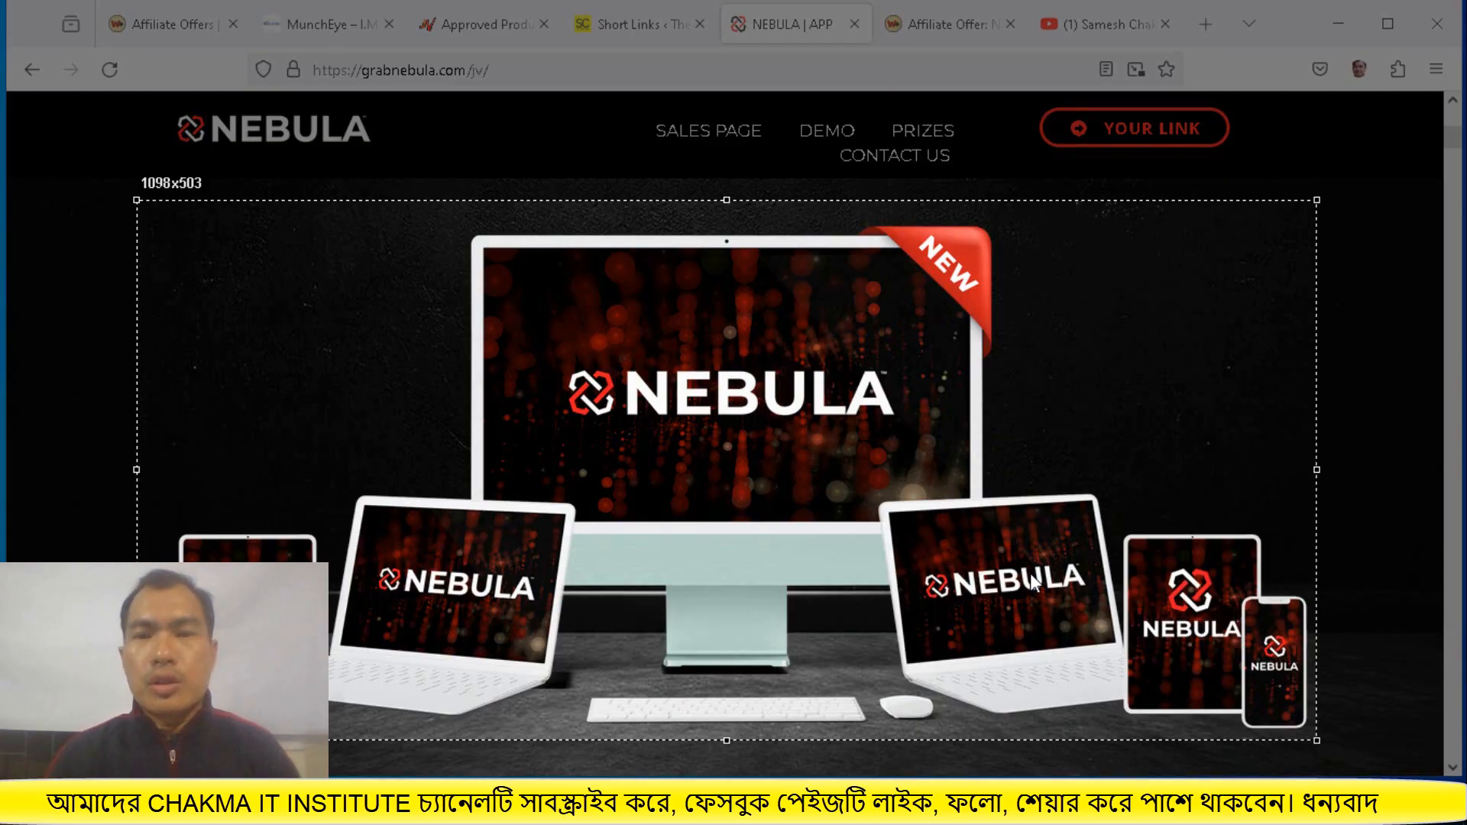
key("ctrl+s")
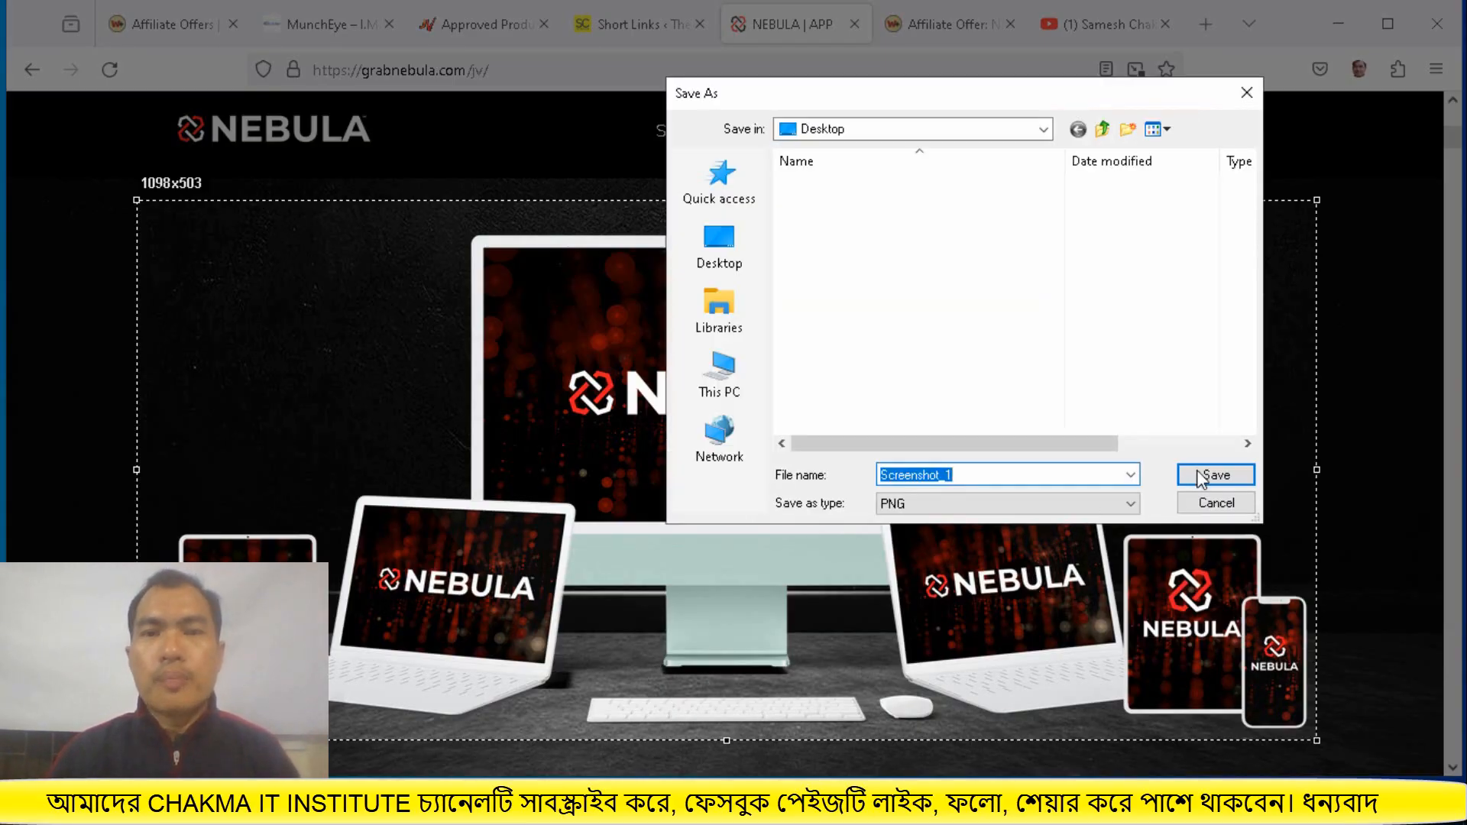
key("Return")
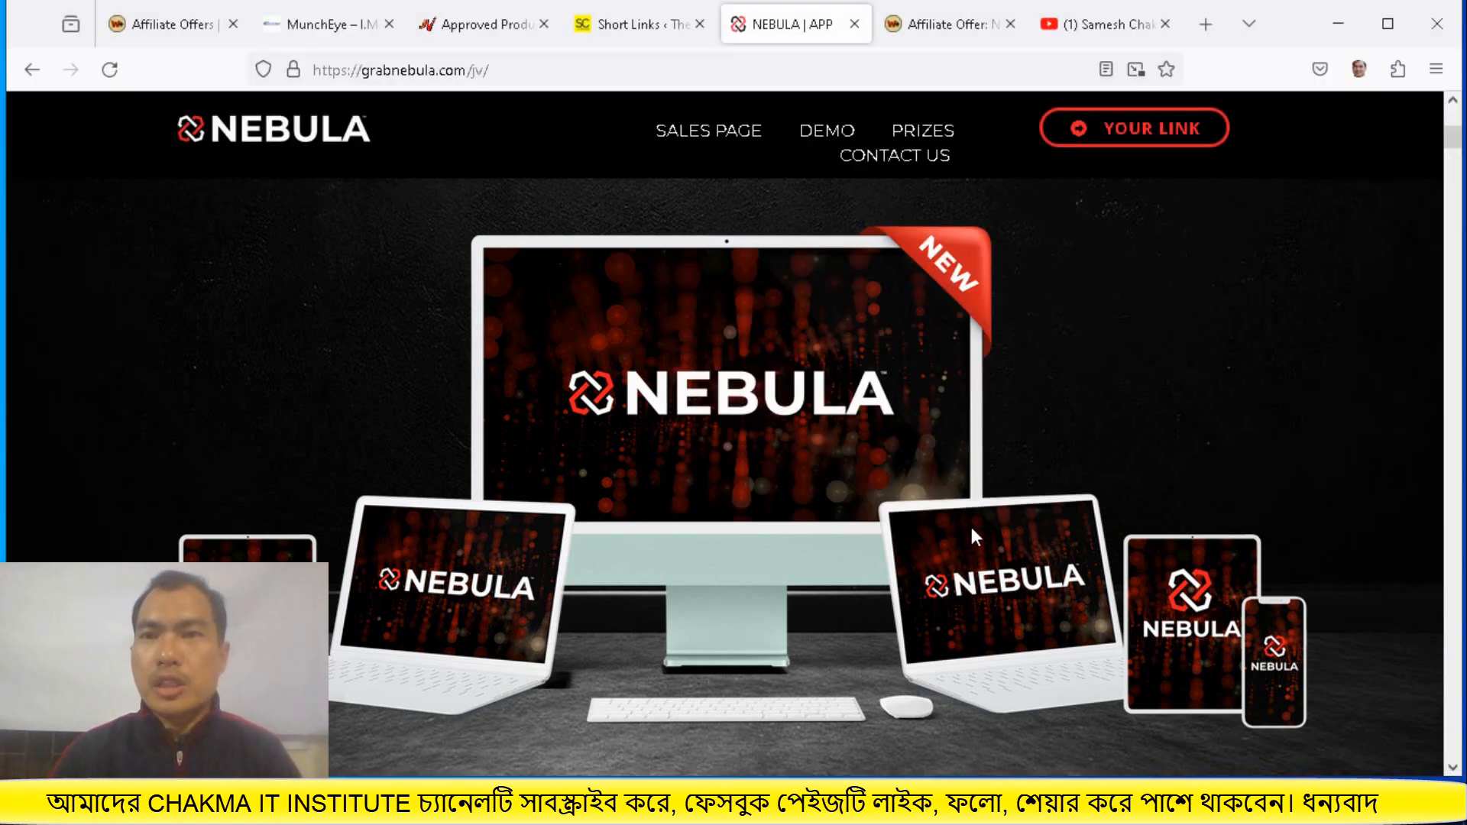
Search the web for "background remover" in a new tab and open the remove.bg site from the results
left_click(1207, 30)
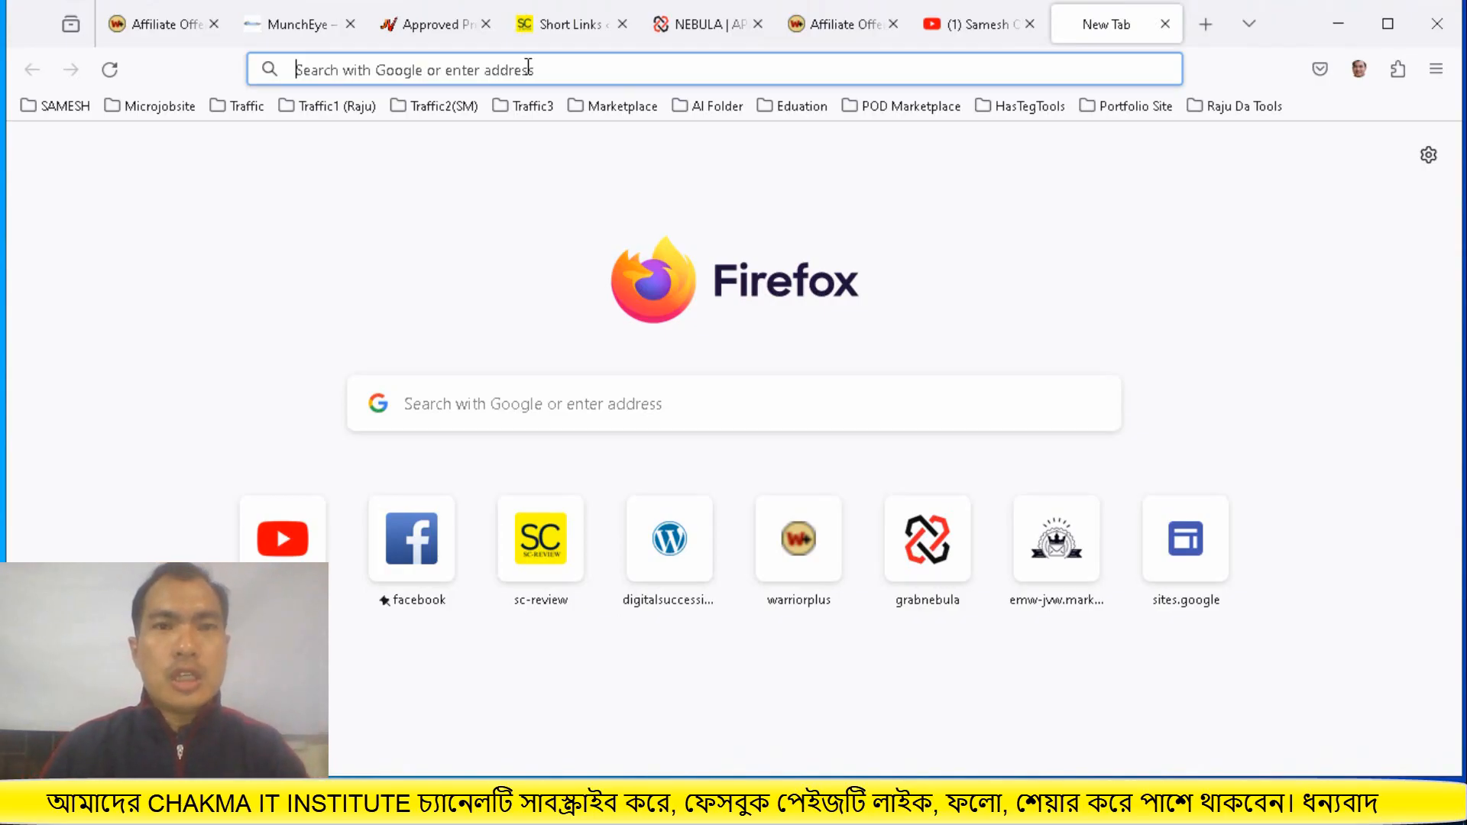
left_click(525, 67)
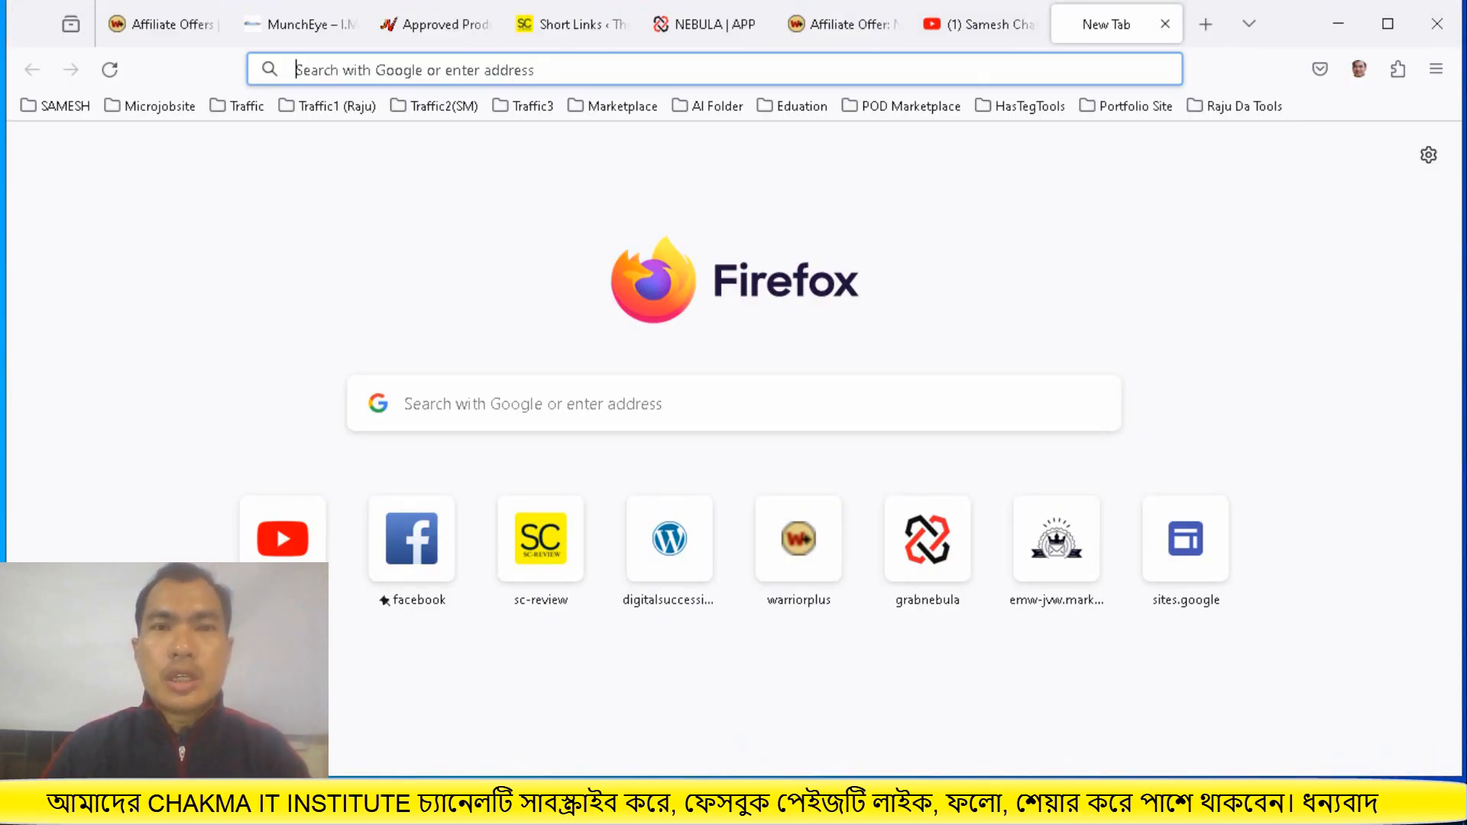
type("back")
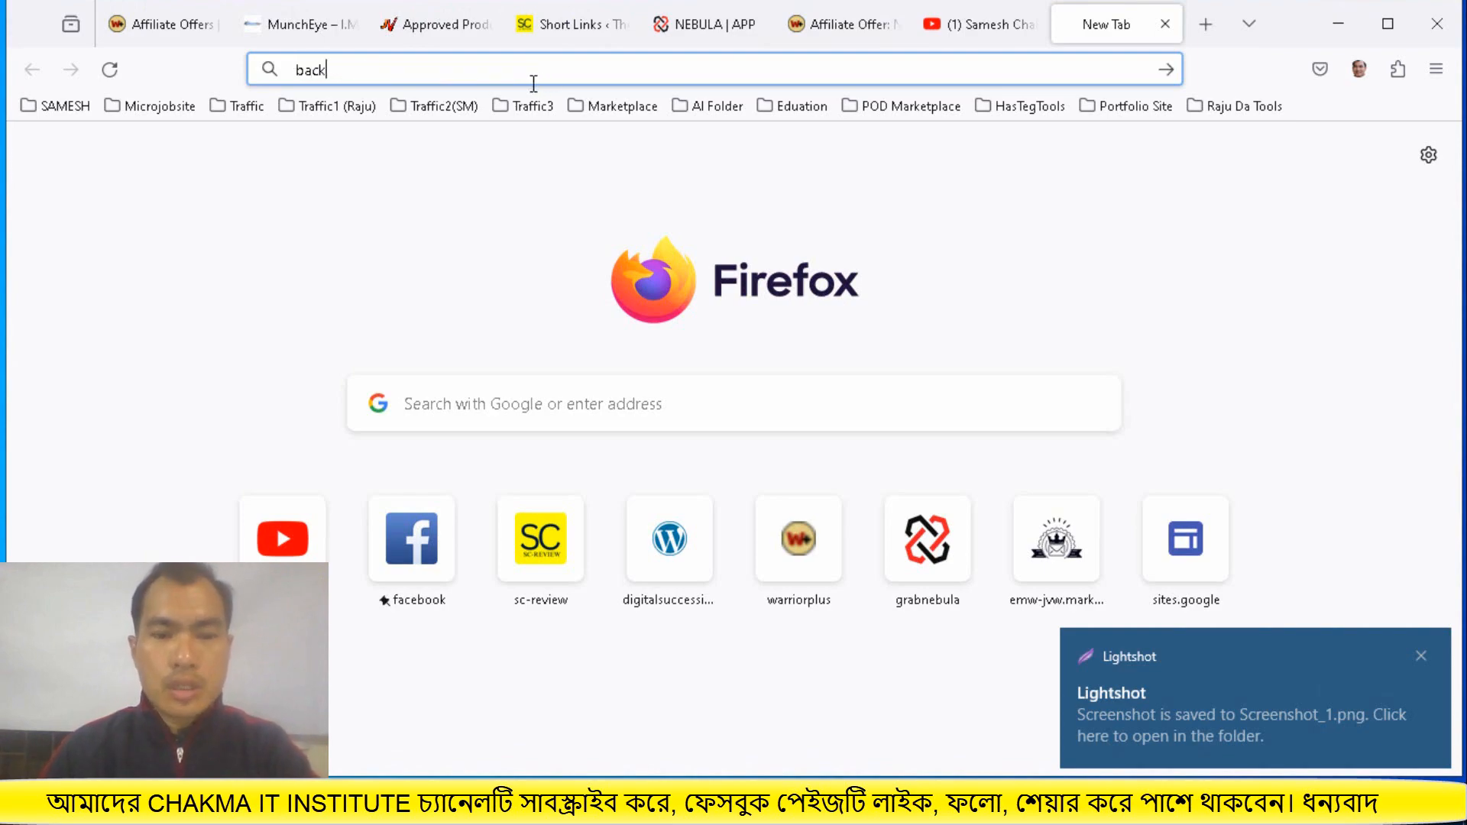
type("gro")
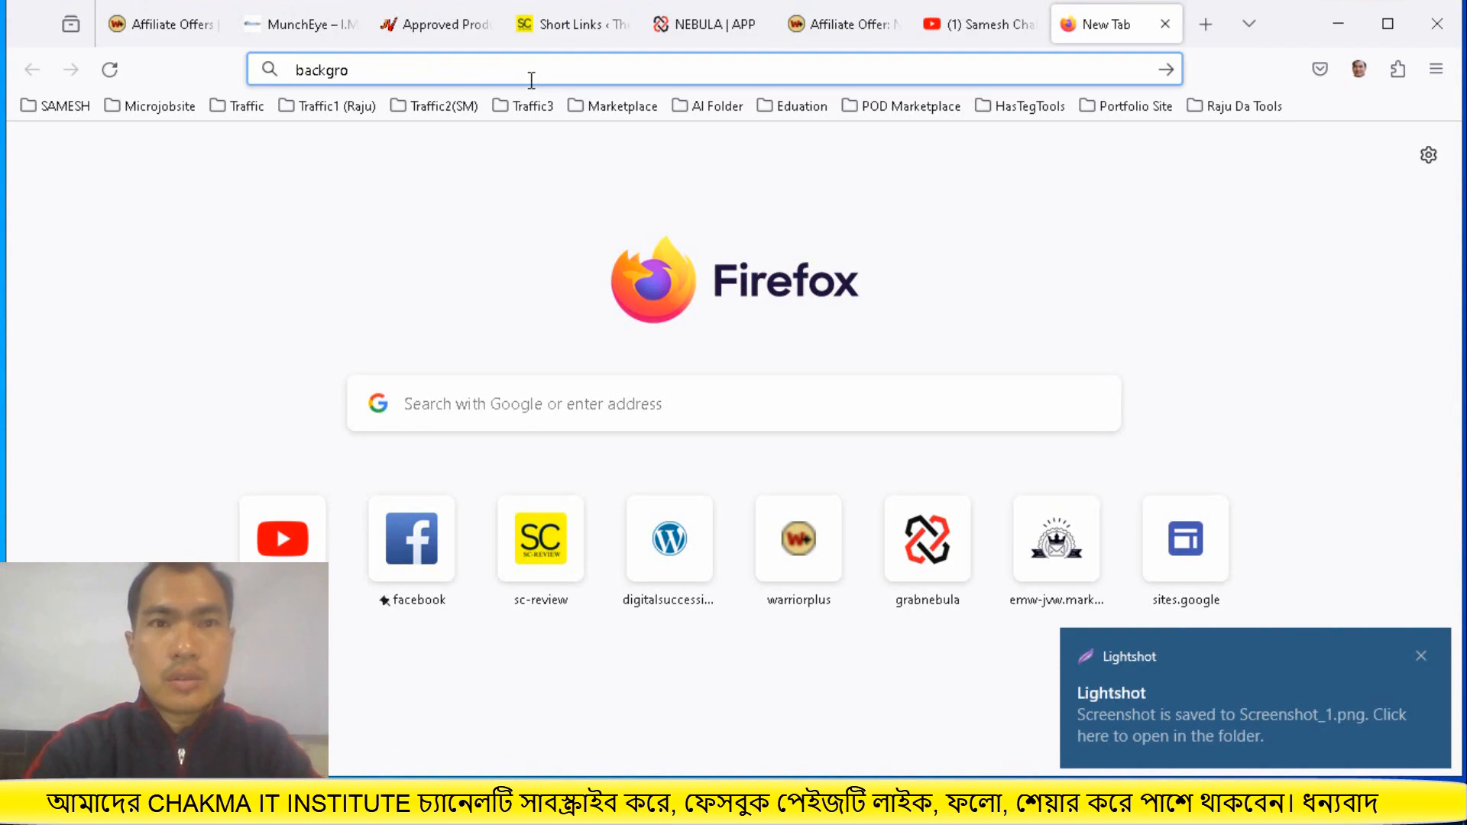
type("u")
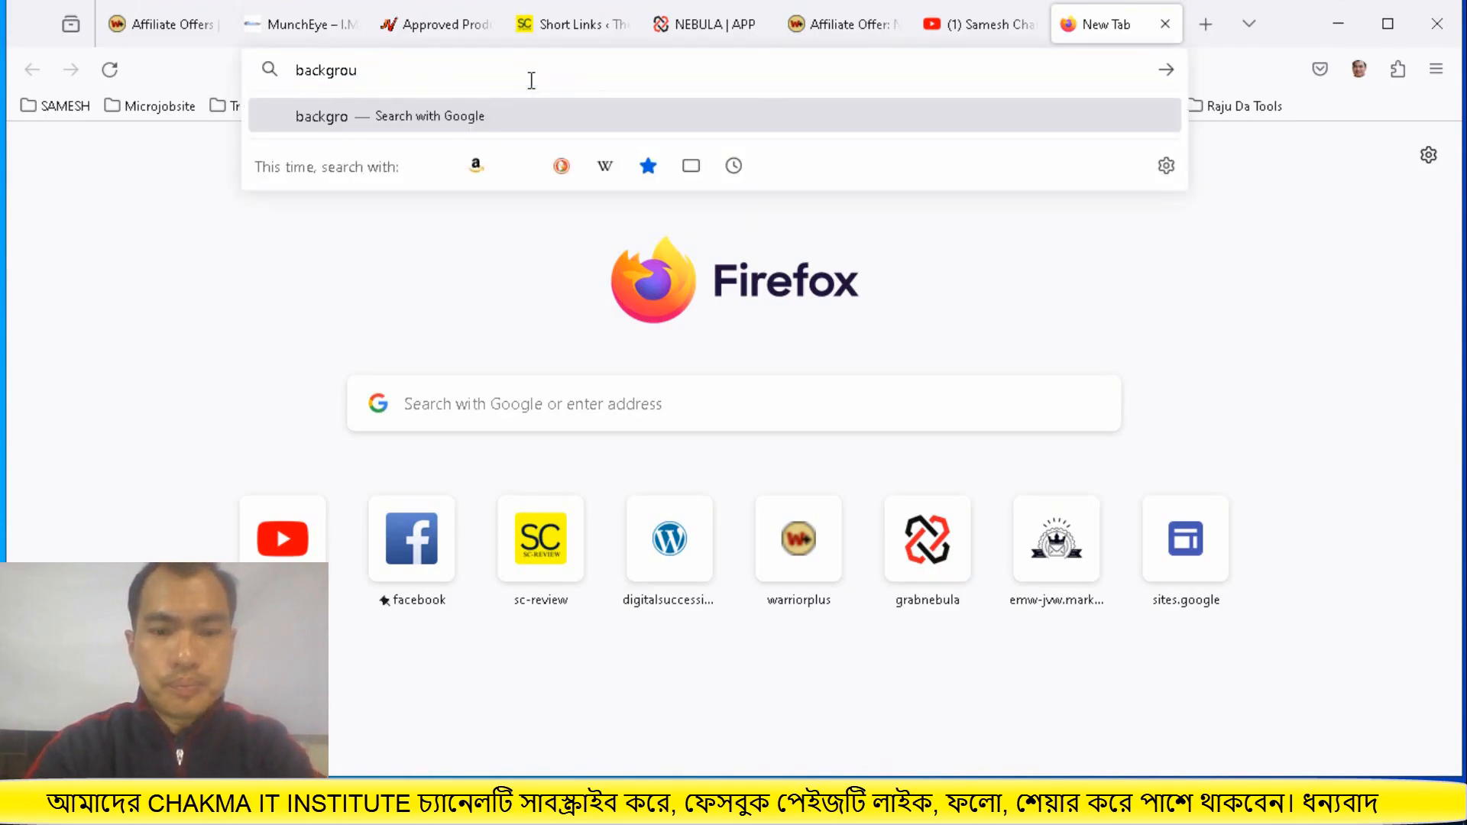
type("d")
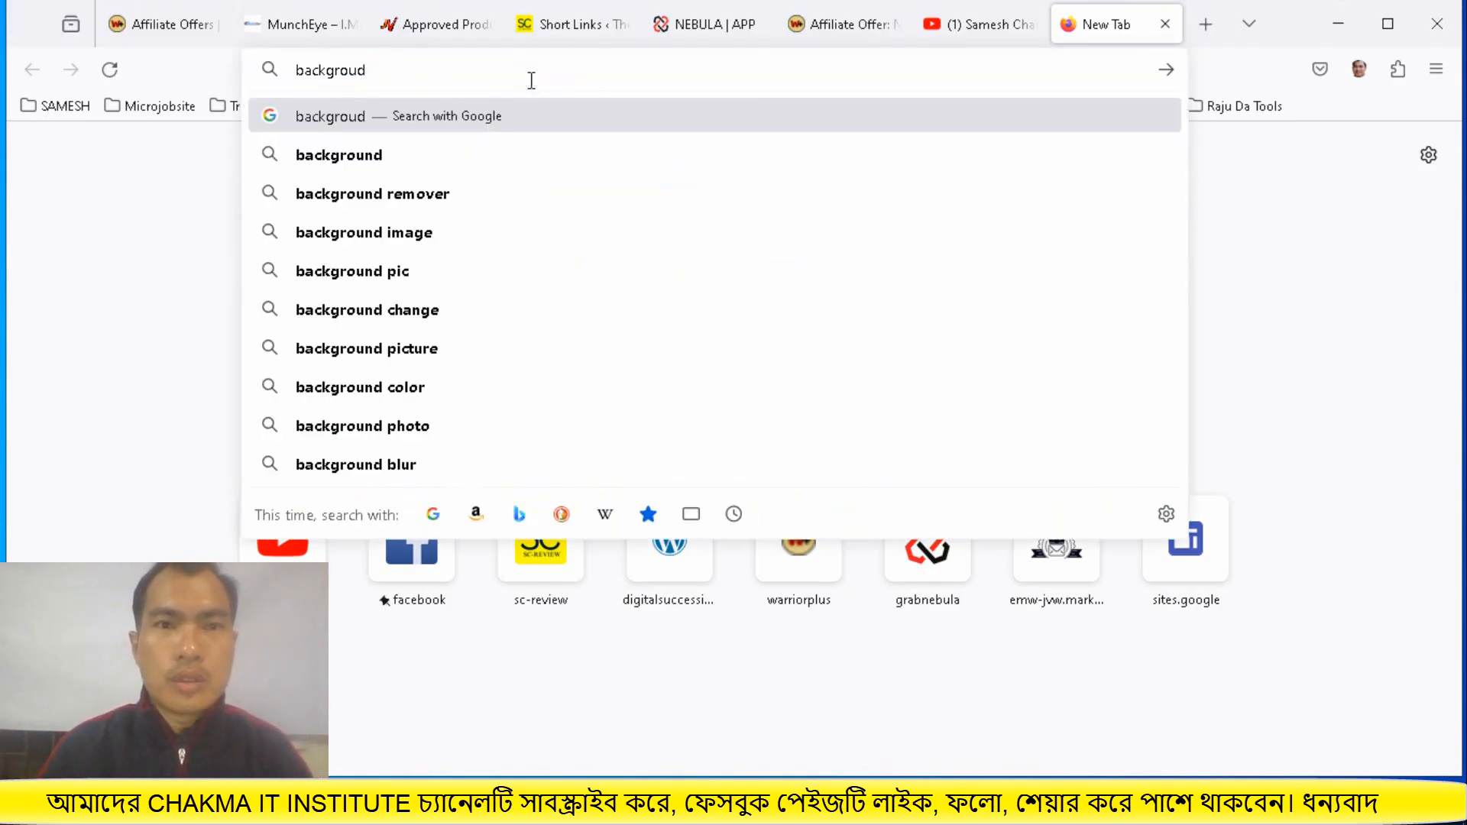
left_click(456, 203)
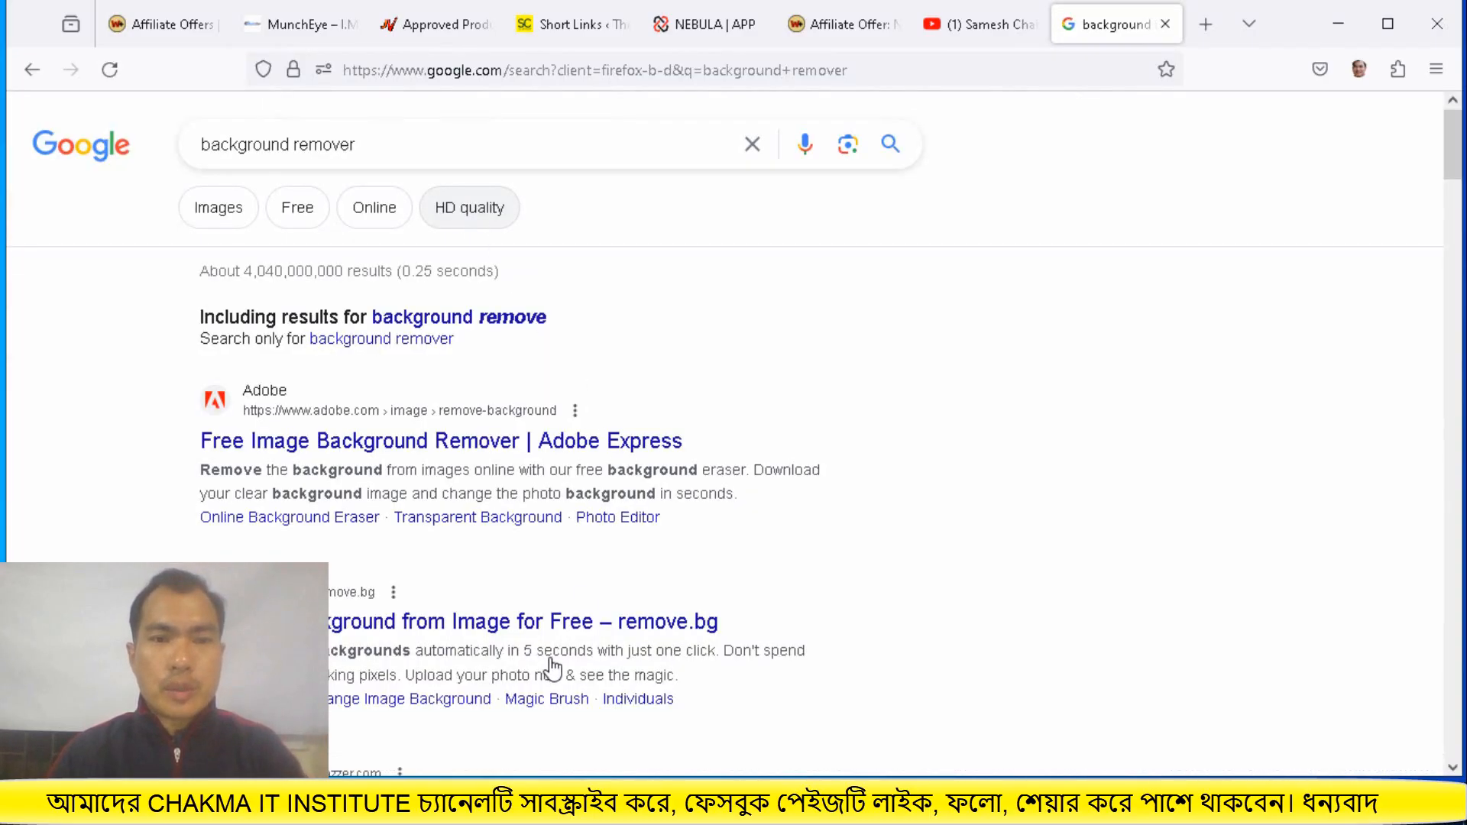
left_click(504, 625)
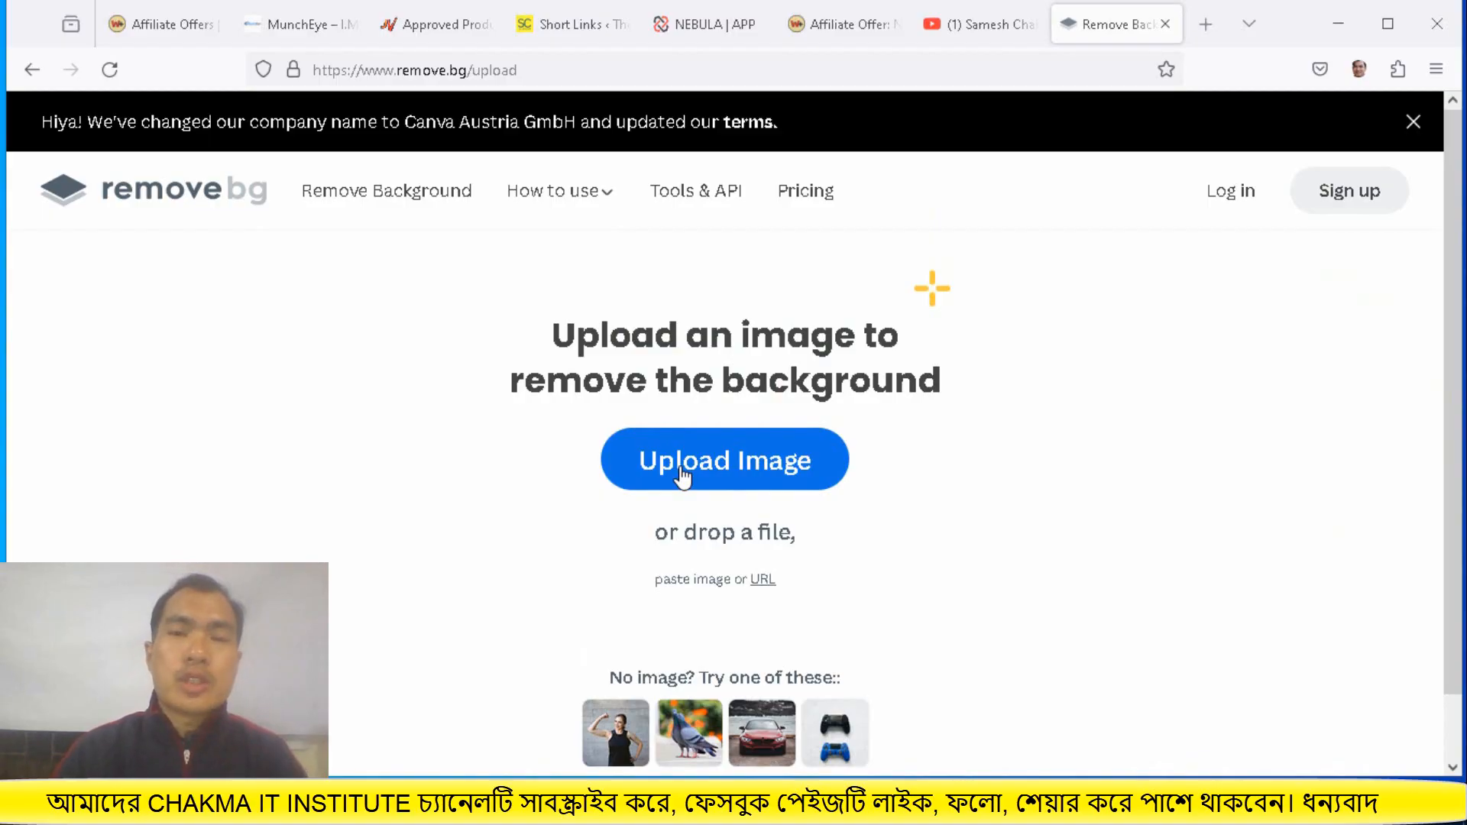
Upload Screenshot_1 from the Desktop for background removal and download the 738 × 338 px cutout
left_click(682, 475)
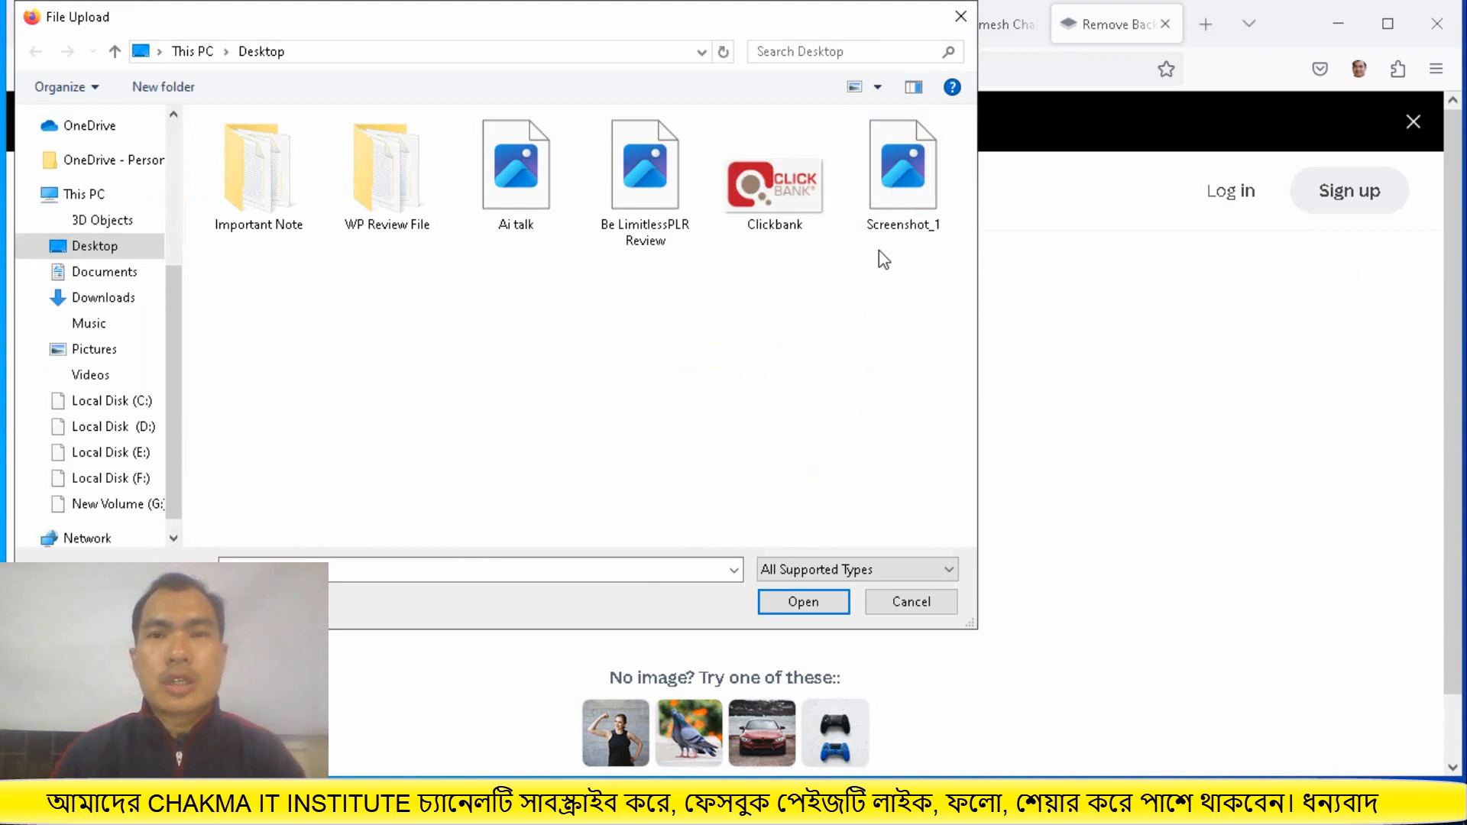
left_click(902, 191)
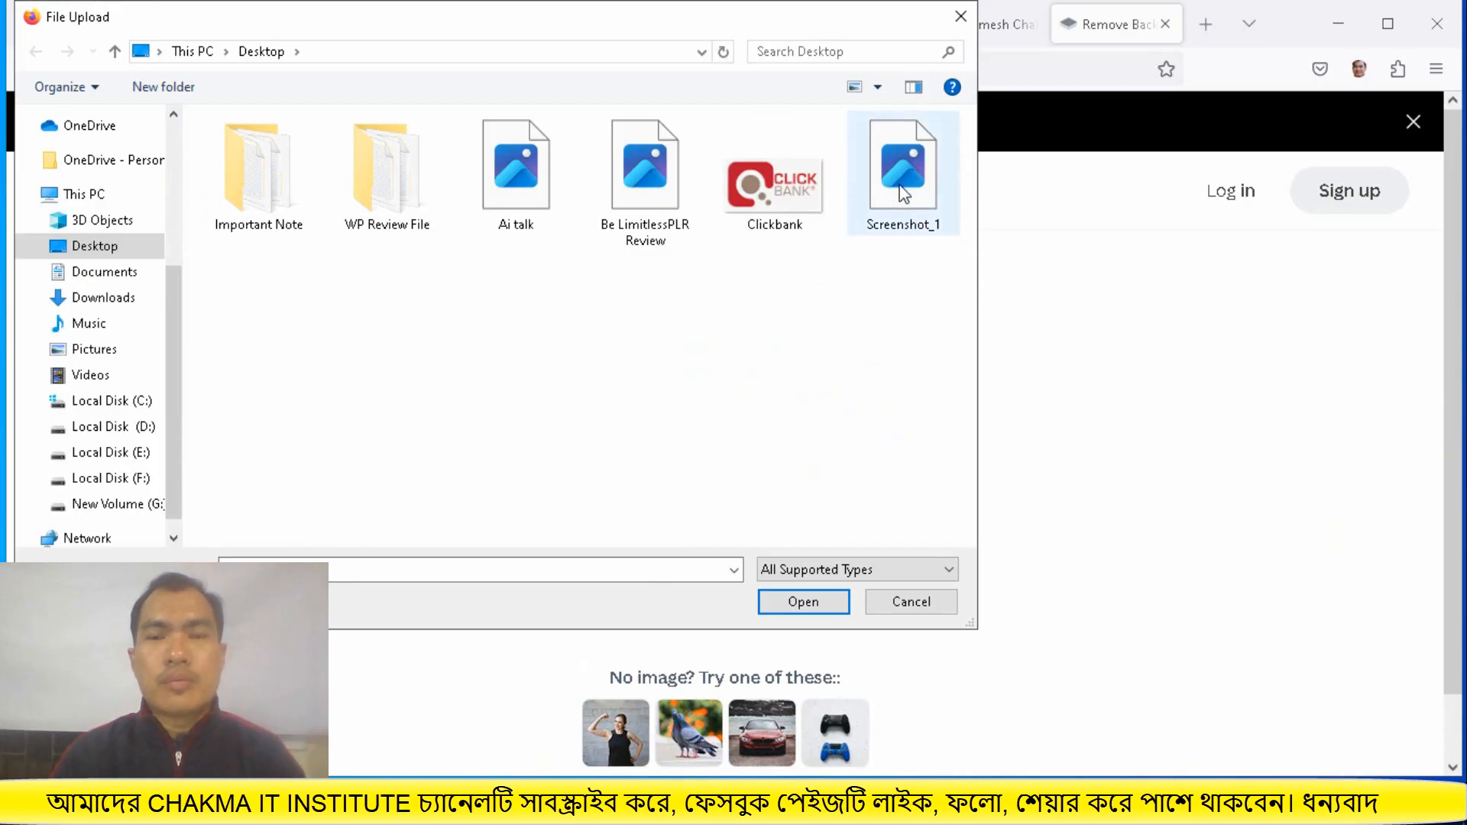
left_click(808, 604)
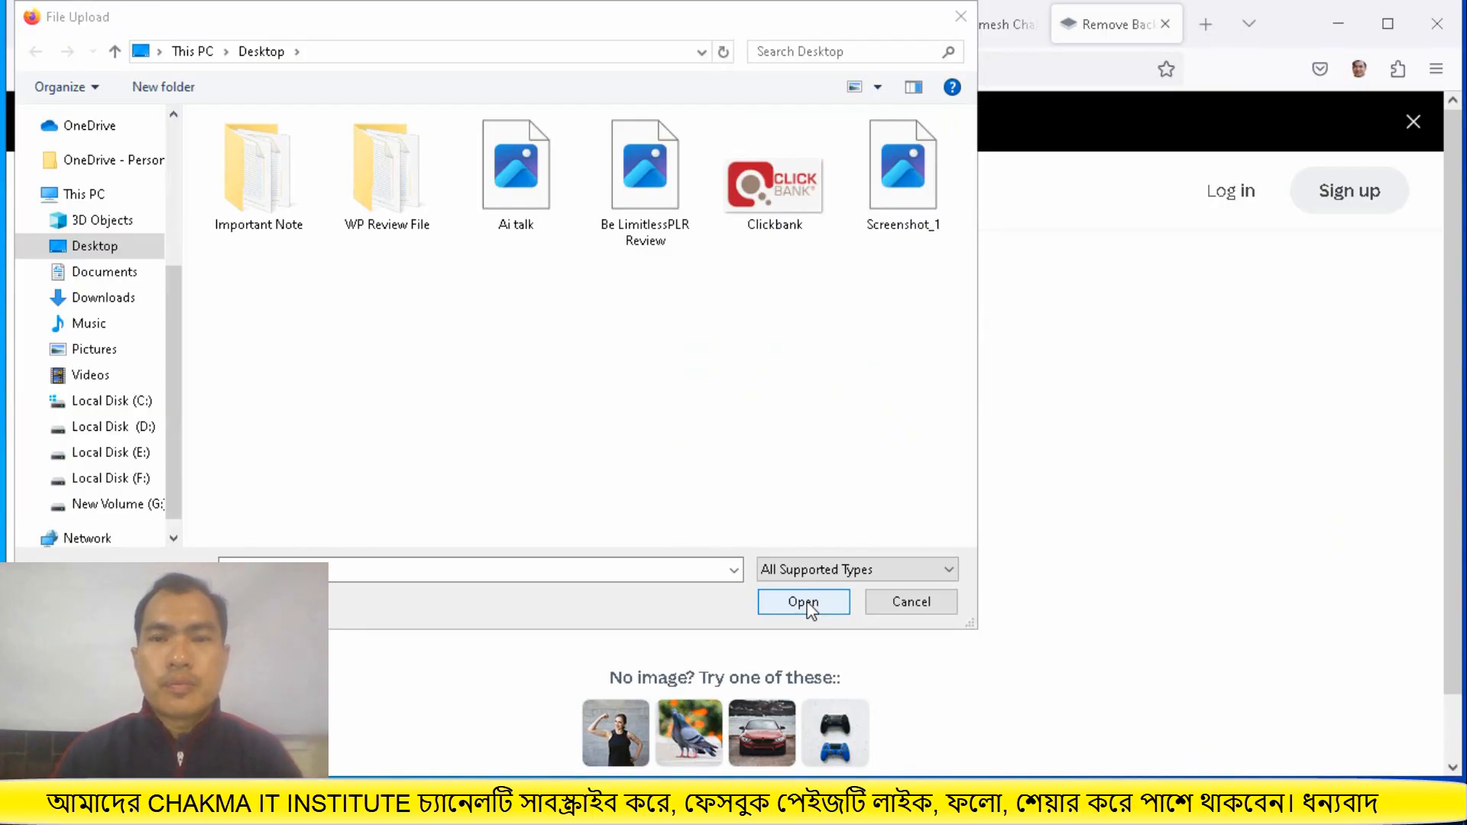
left_click(902, 195)
left_click(803, 601)
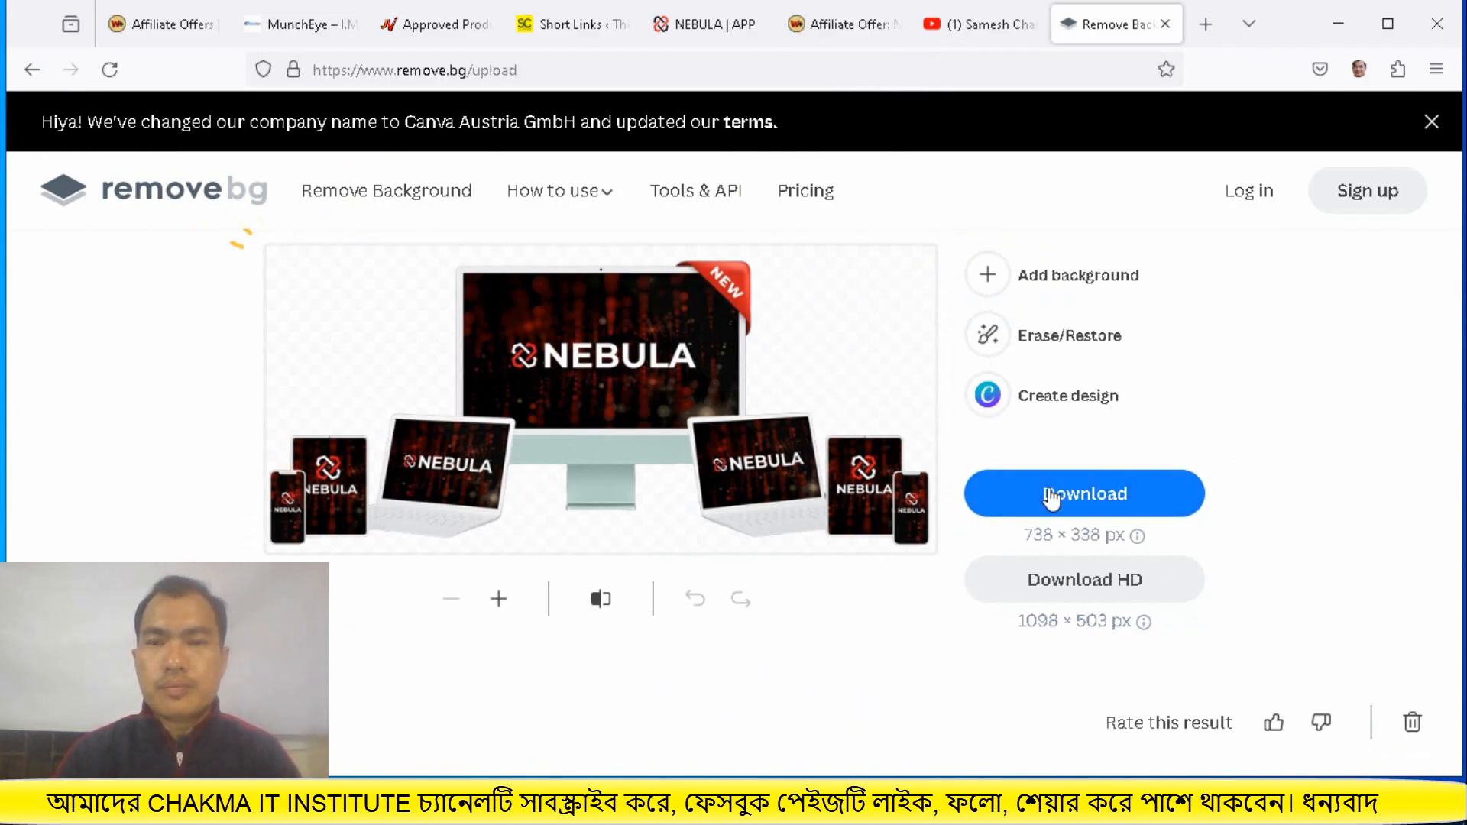
left_click(1053, 498)
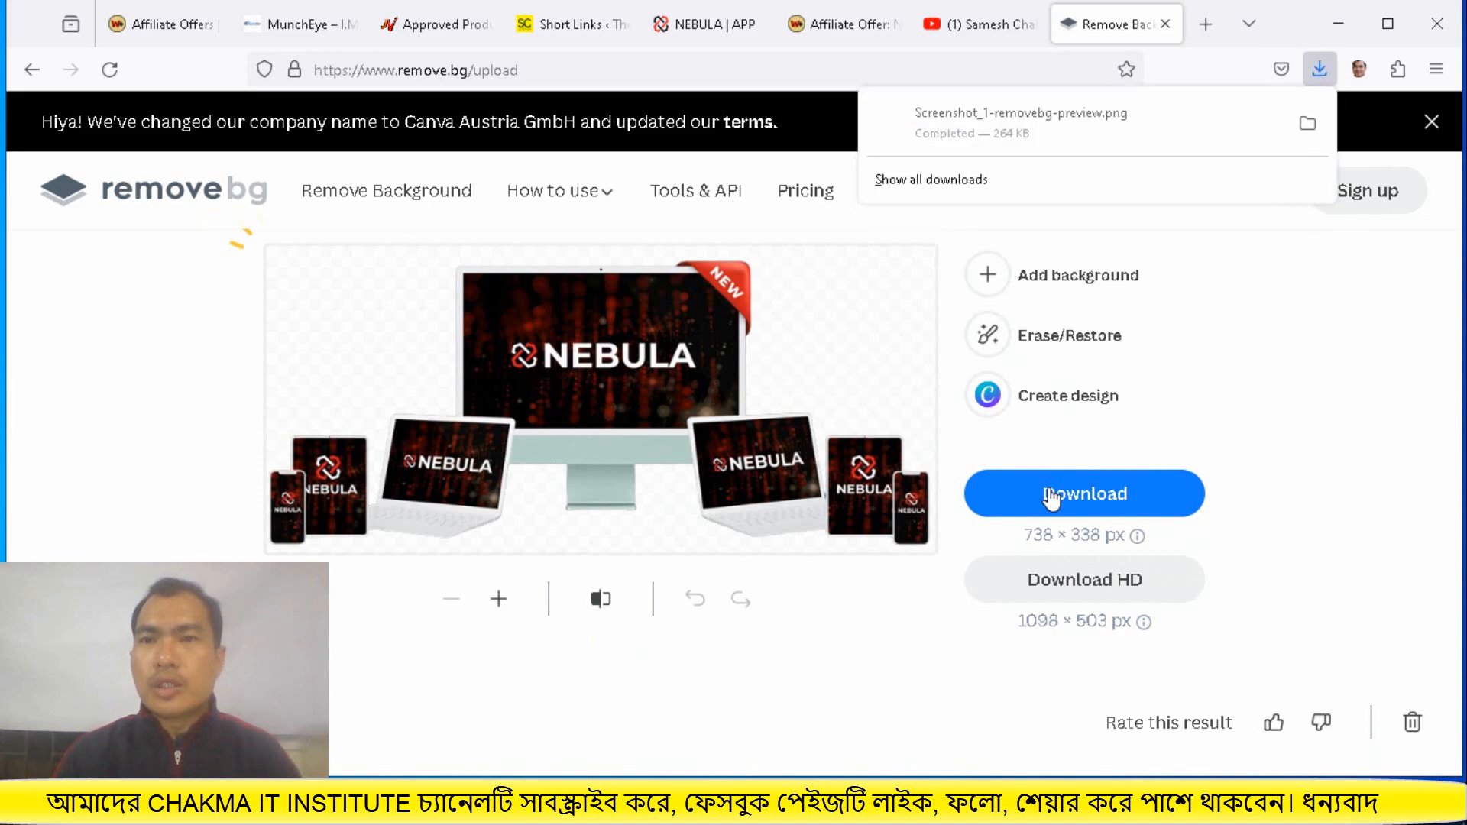
Search the web for "canva" in a new tab and open the Canva site from the results
left_click(1206, 32)
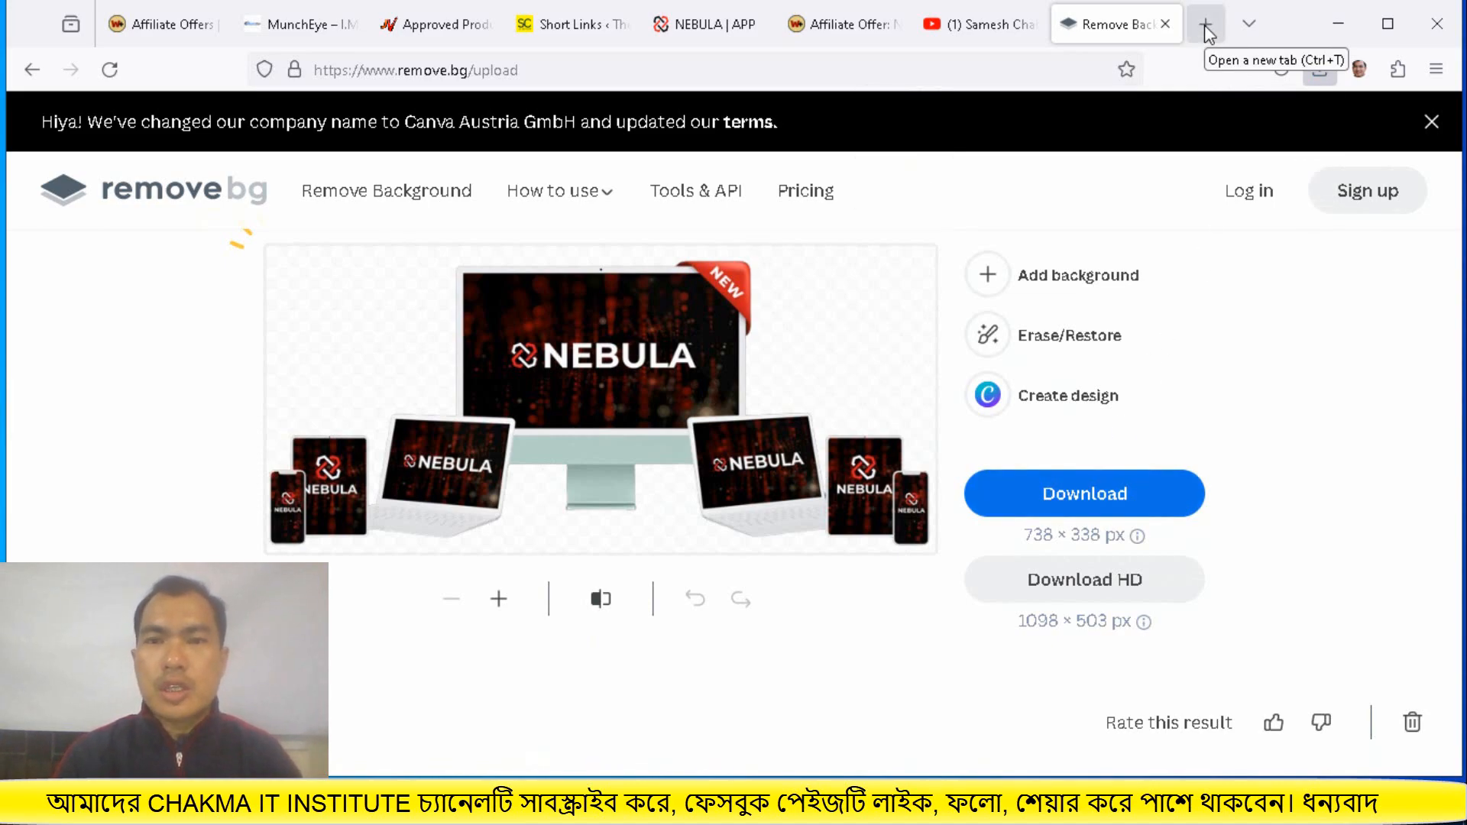
left_click(1206, 32)
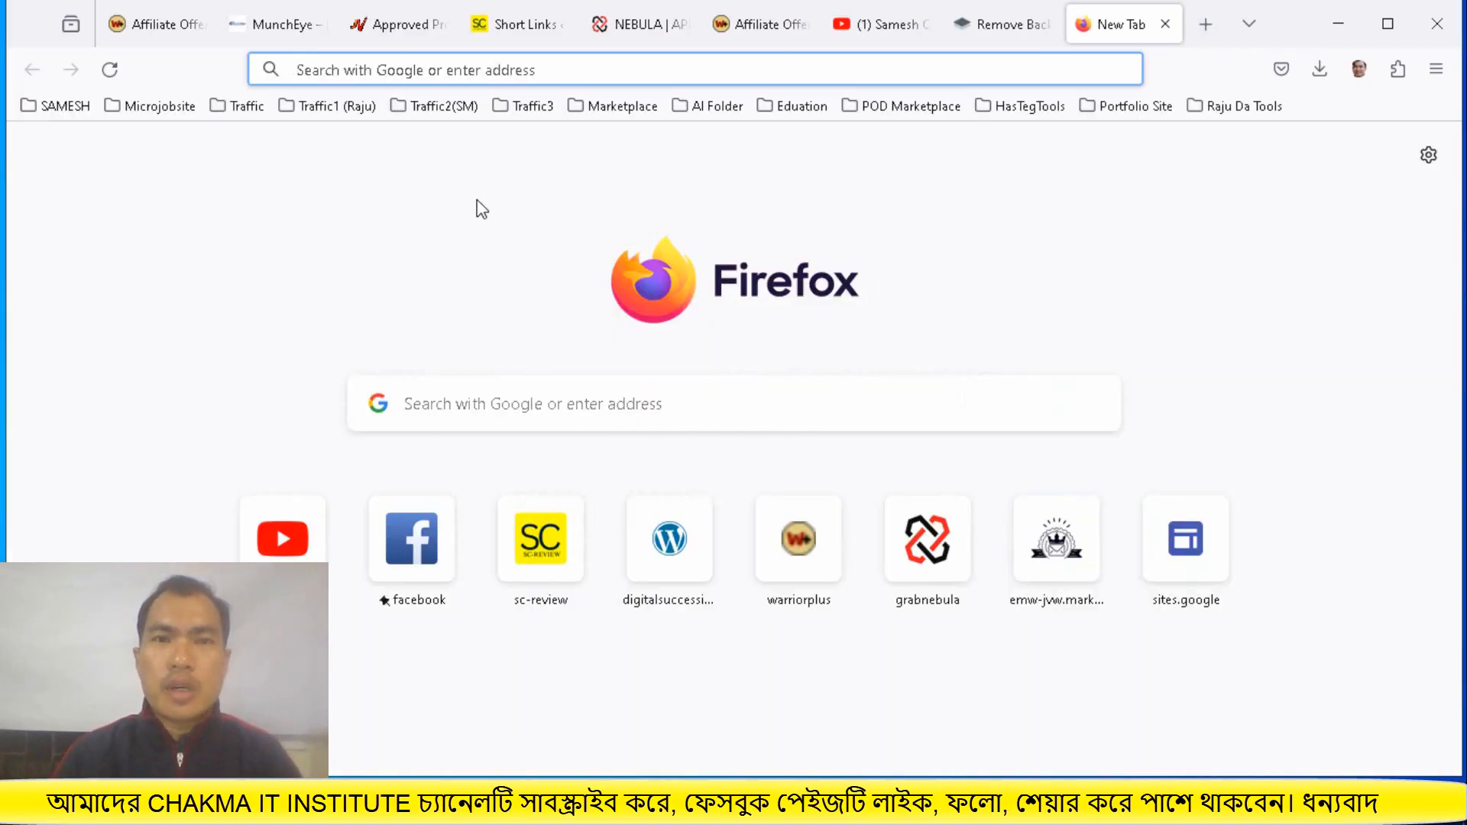
left_click(480, 71)
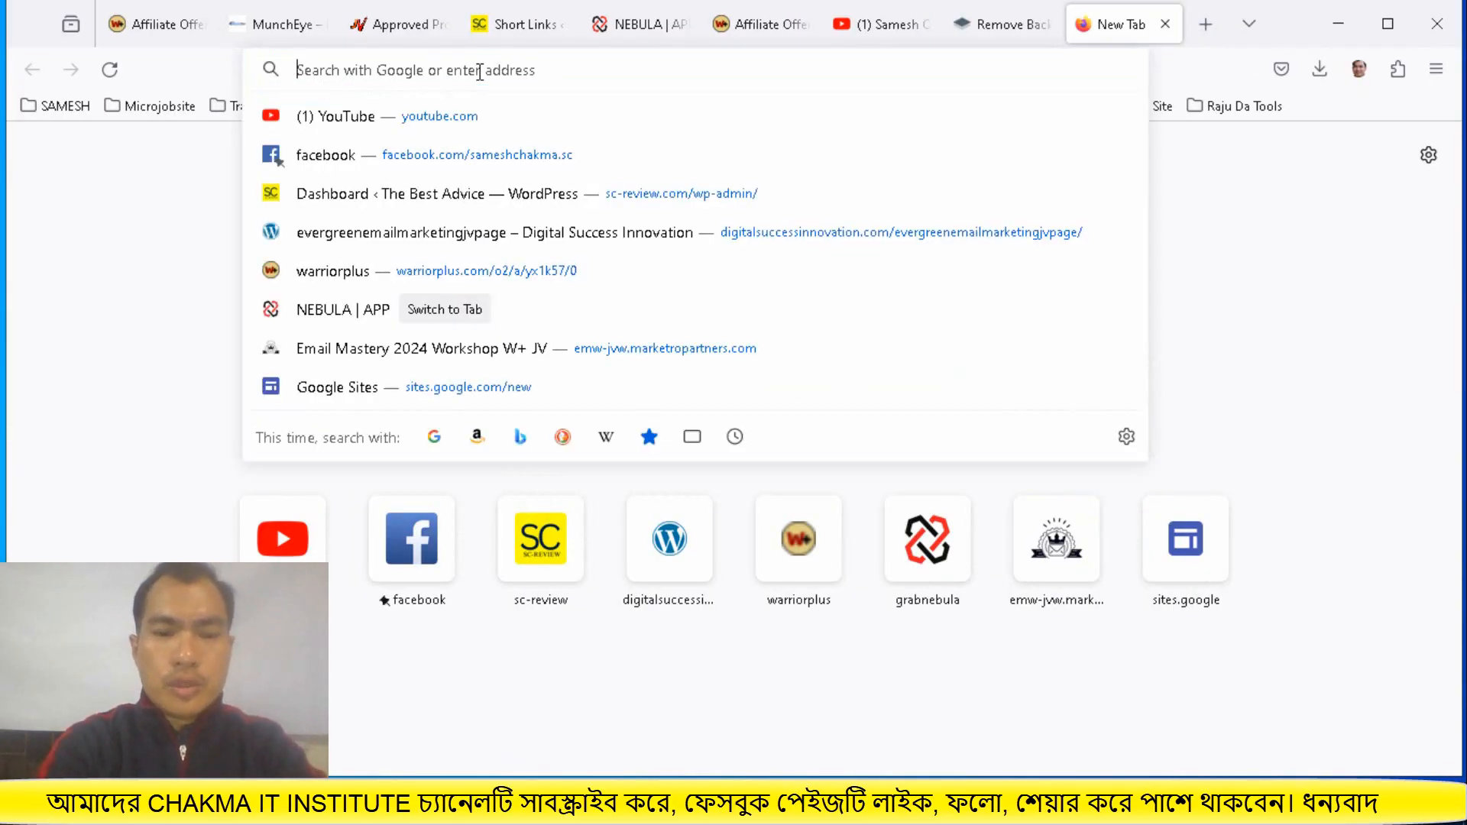
type("canva")
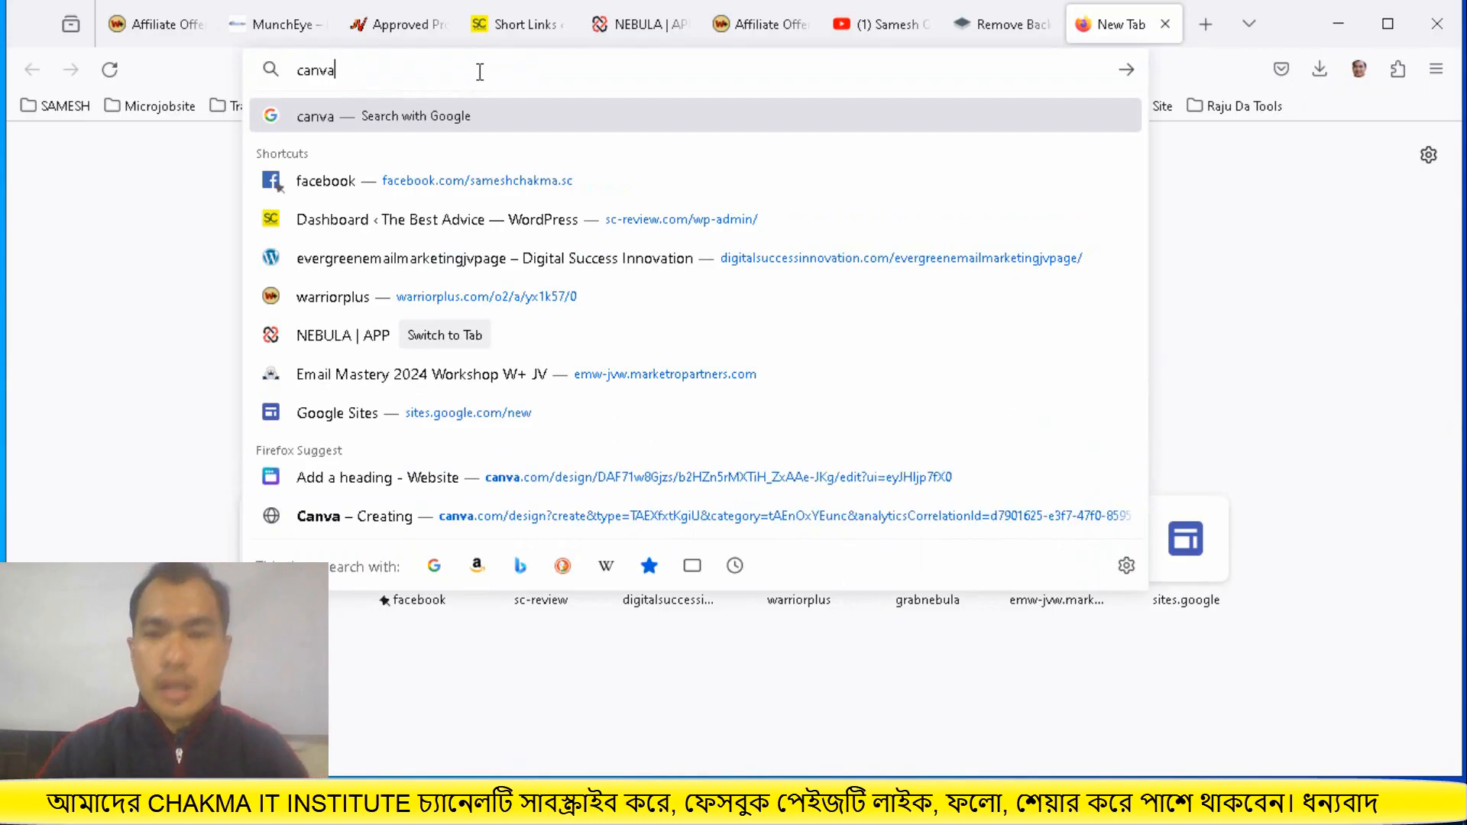
key("Return")
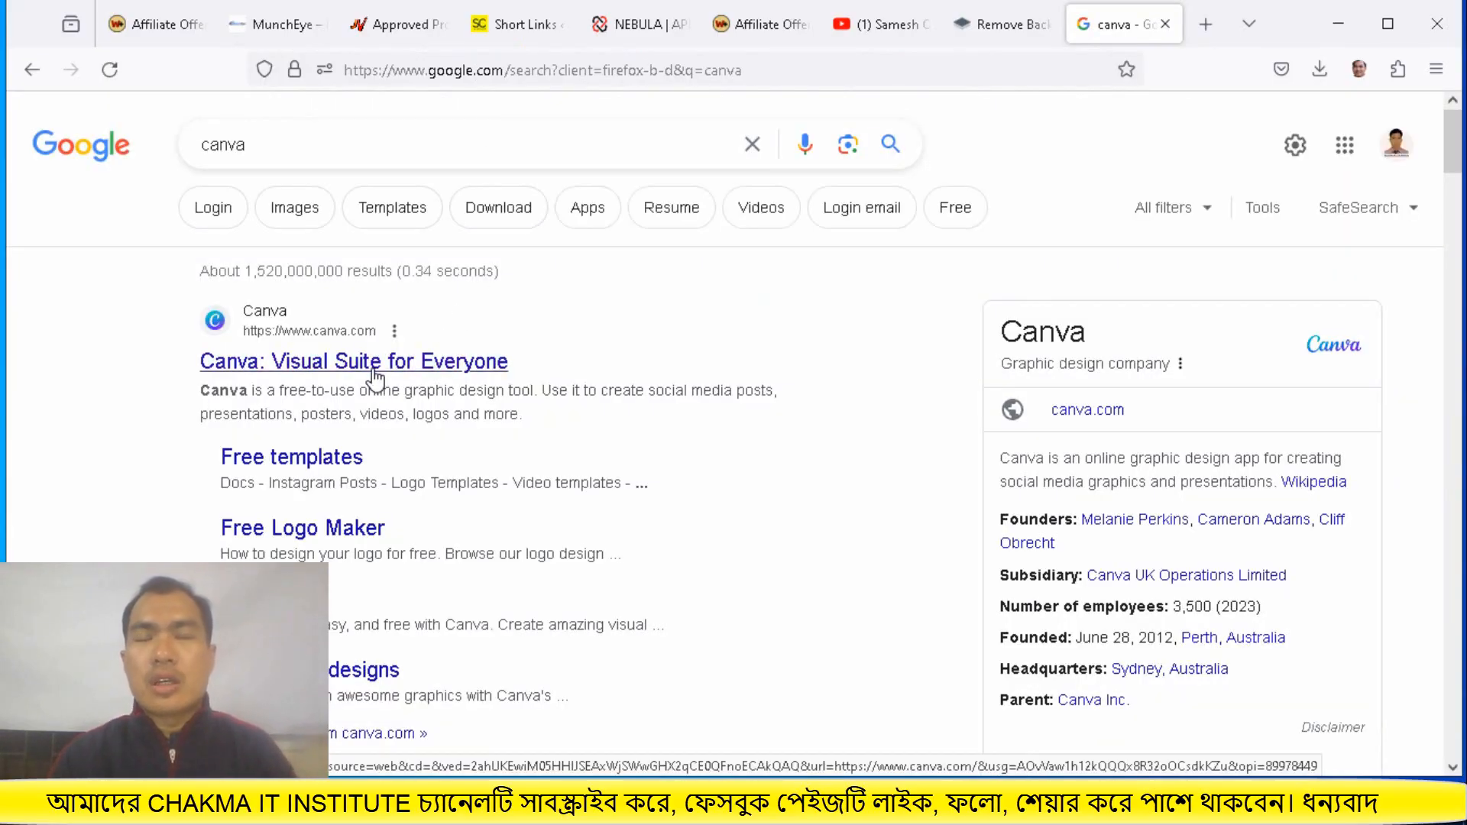
left_click(374, 378)
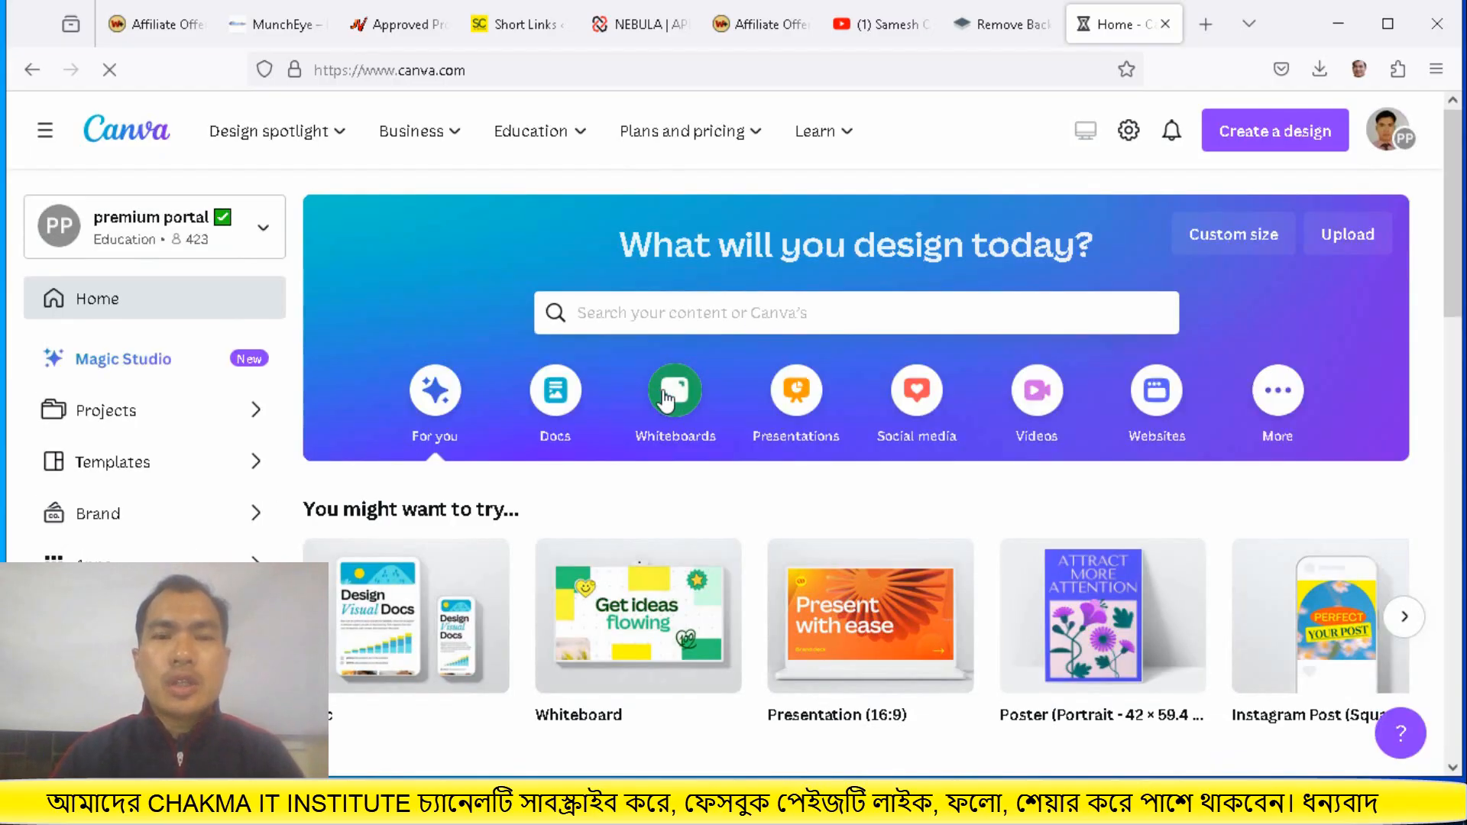
Open the 1280 x 720 px design "Earn Over $430+ Per Click!" from the recent designs
scroll(666, 399, "down", 1)
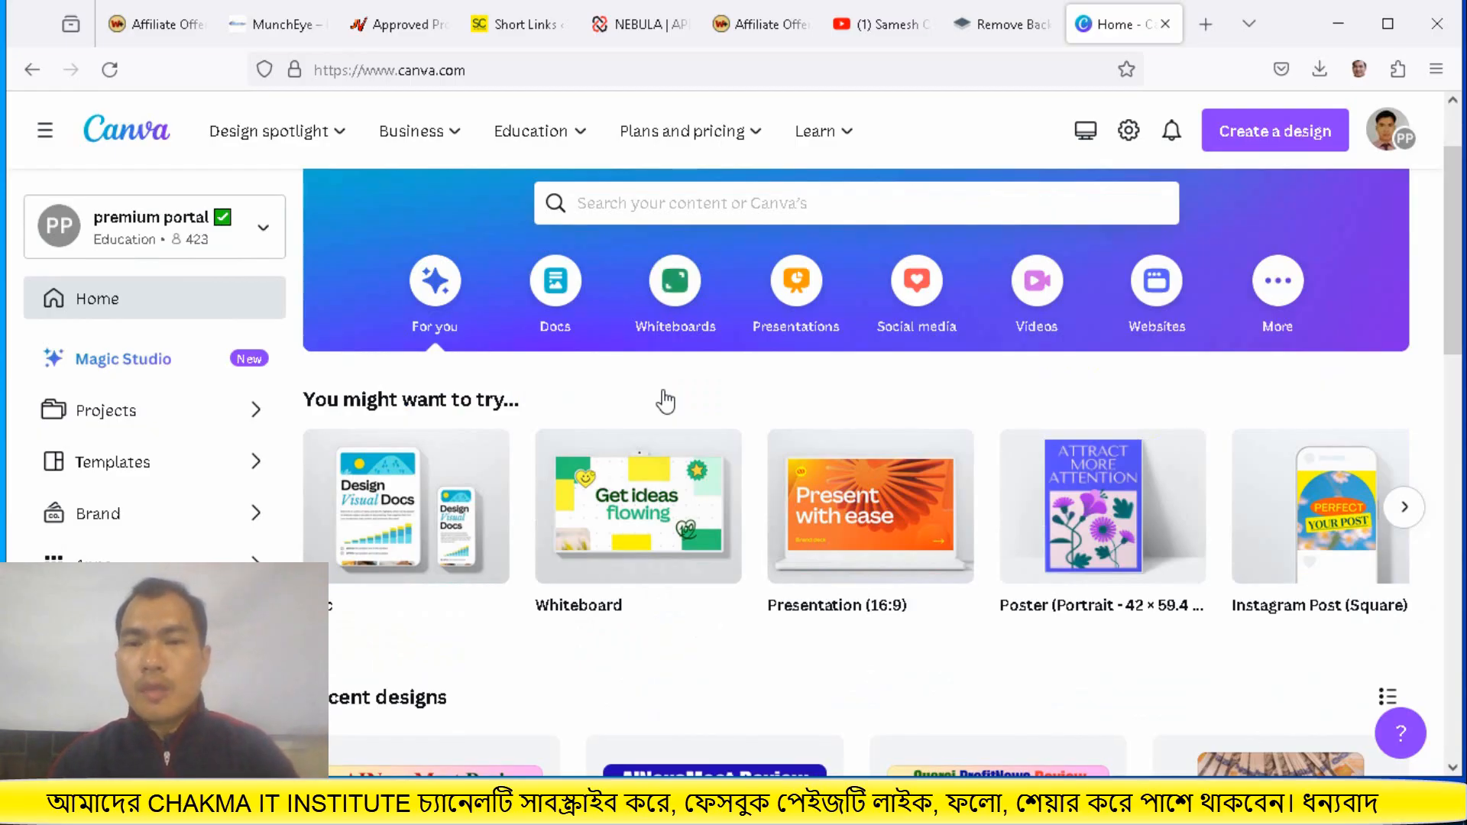
scroll(665, 399, "down", 2)
scroll(662, 389, "down", 2)
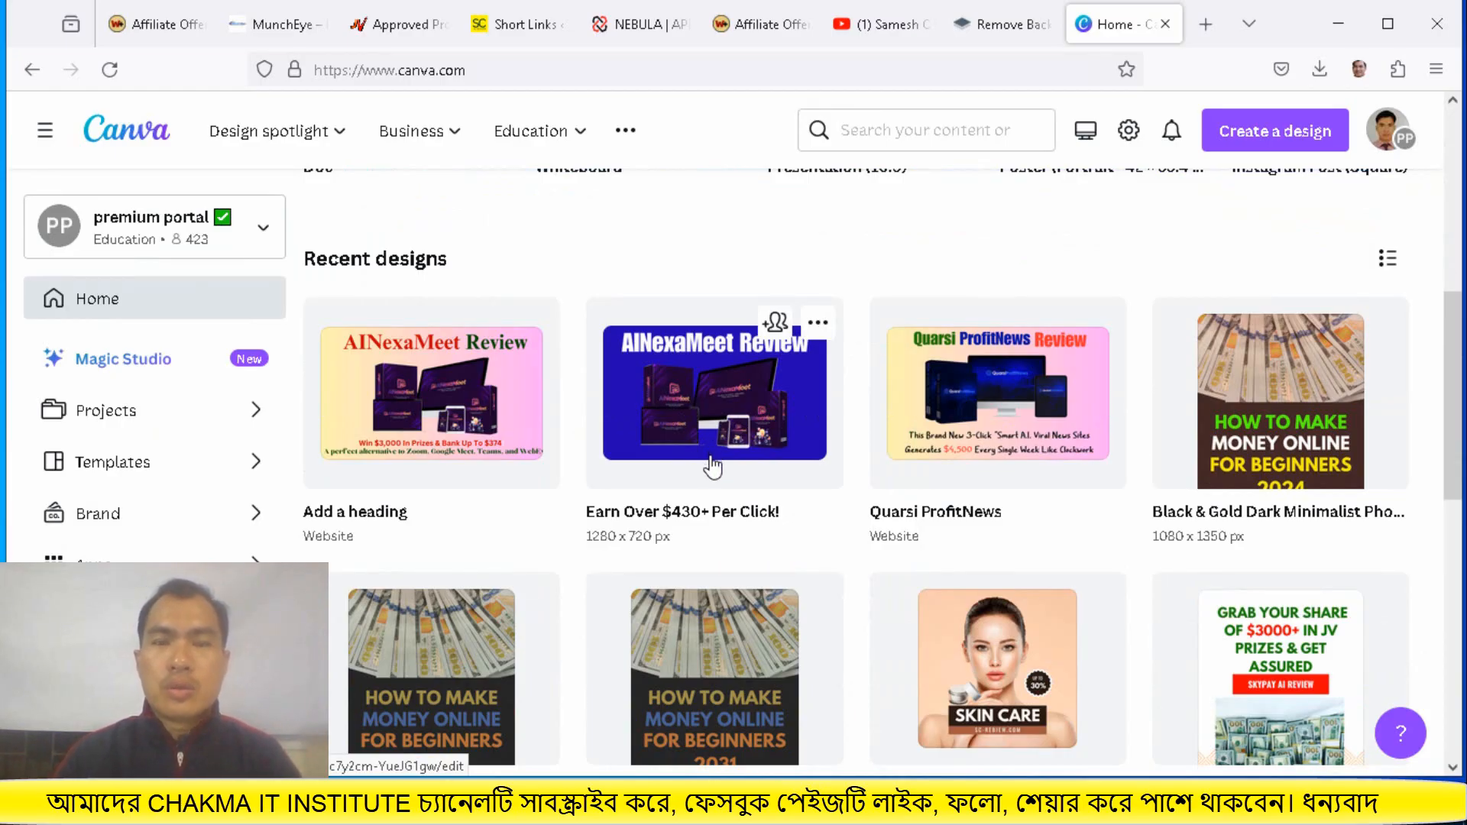
left_click(671, 425)
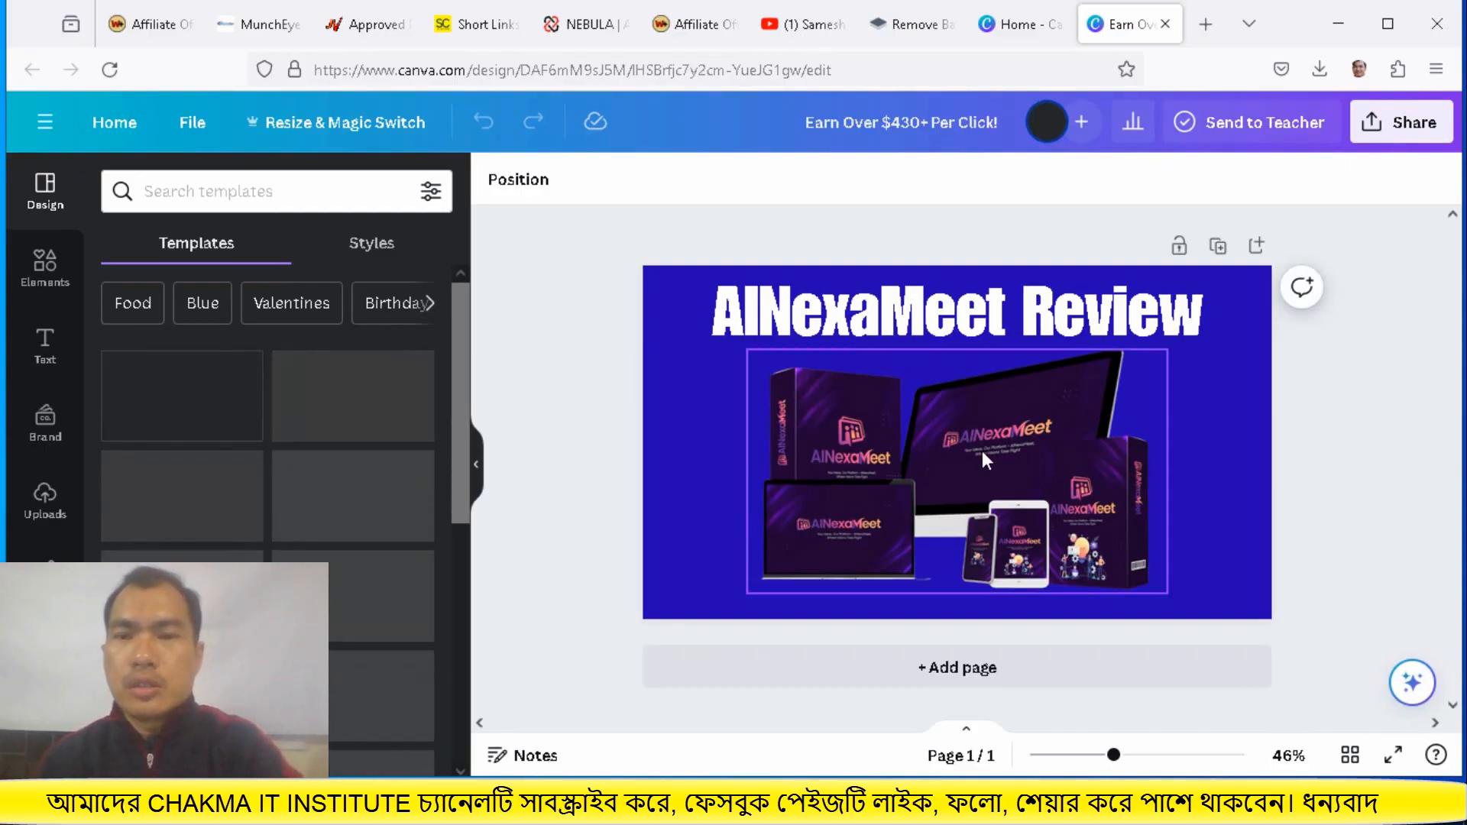
Delete the AINexaMeet product mockup image from the page and undo the extra deletion of the heading and background
left_click(980, 451)
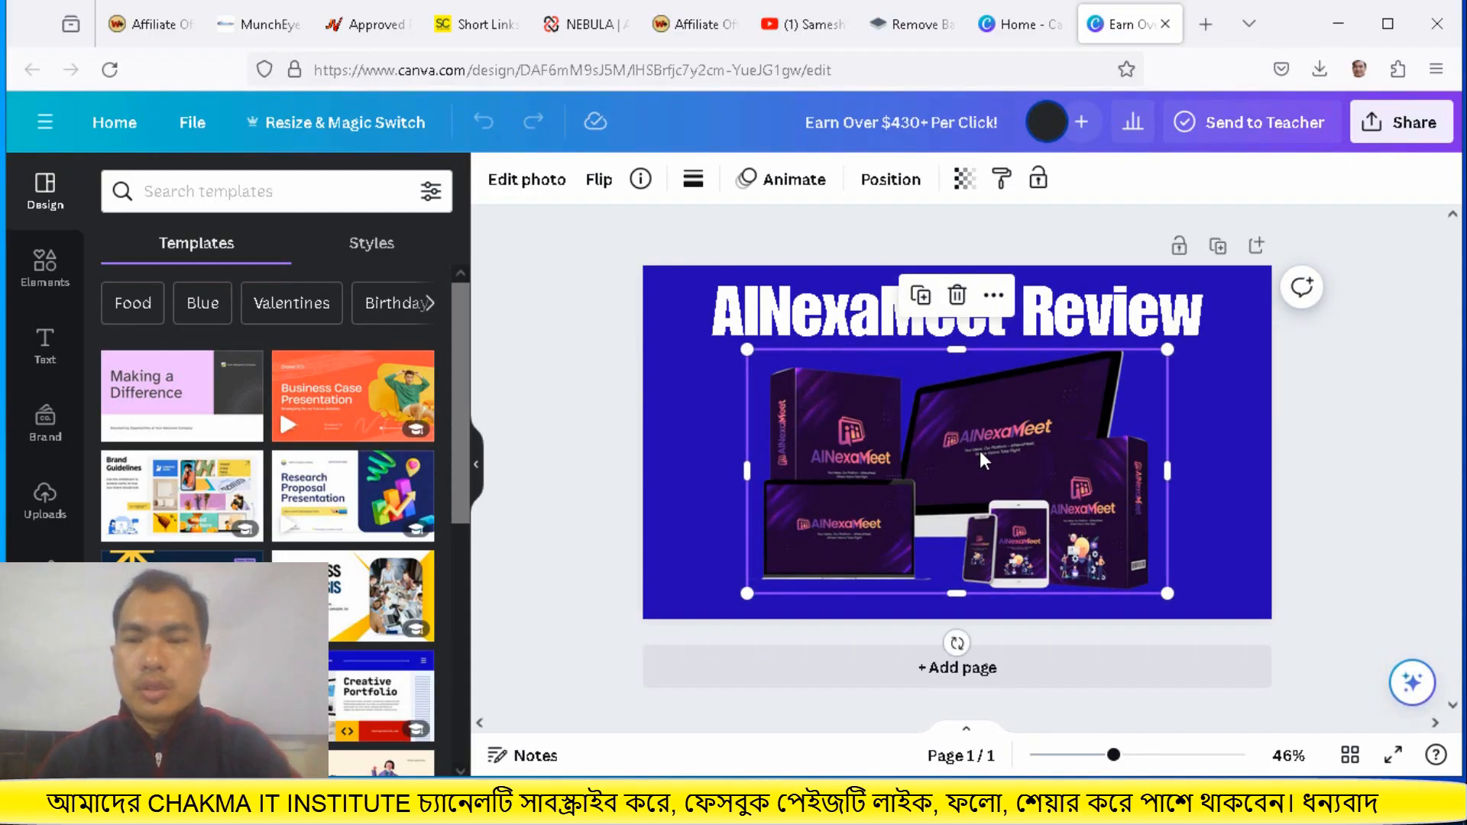
key("Delete")
key("Delete")
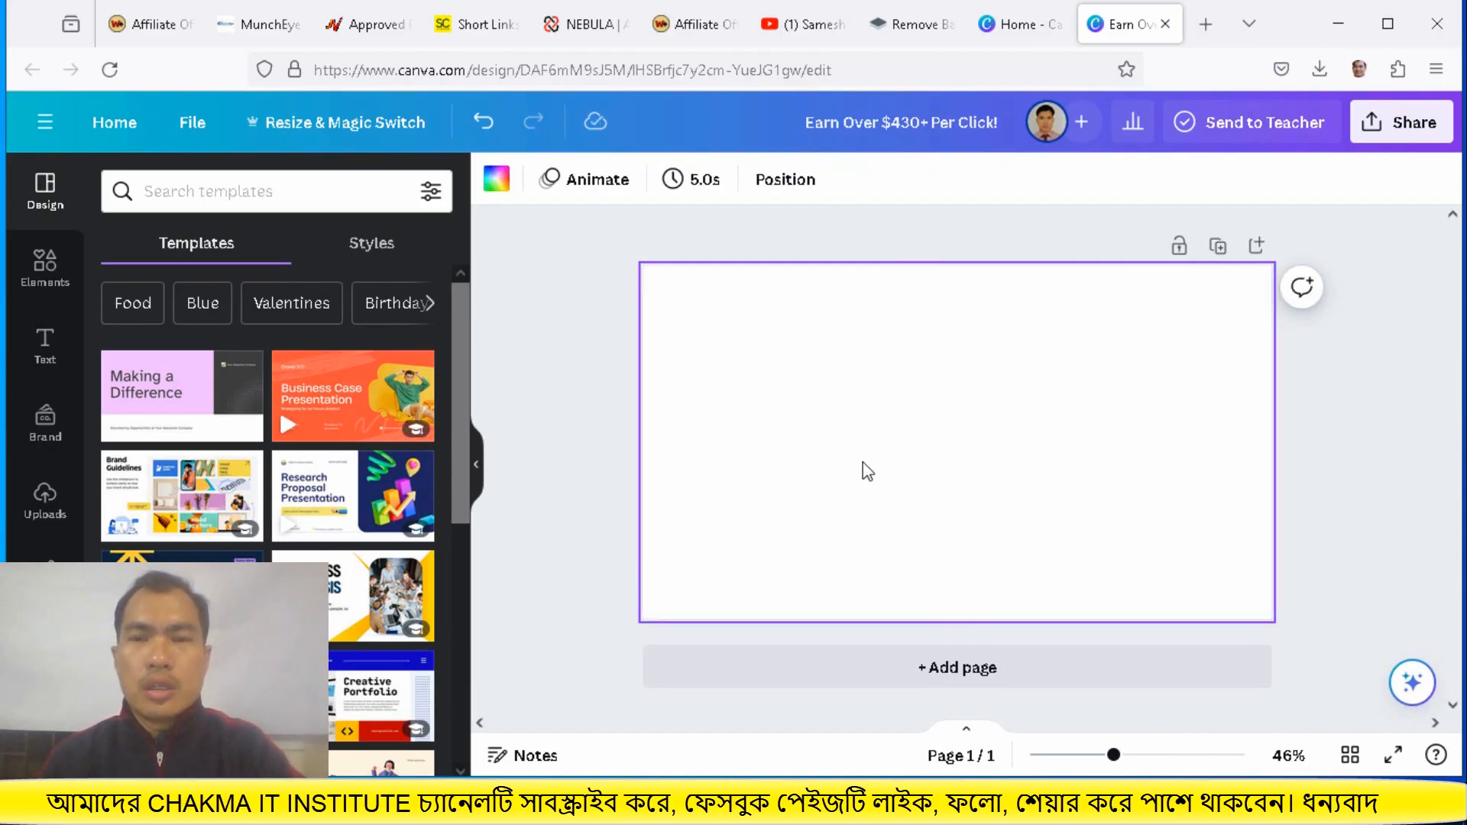
key("ctrl+z")
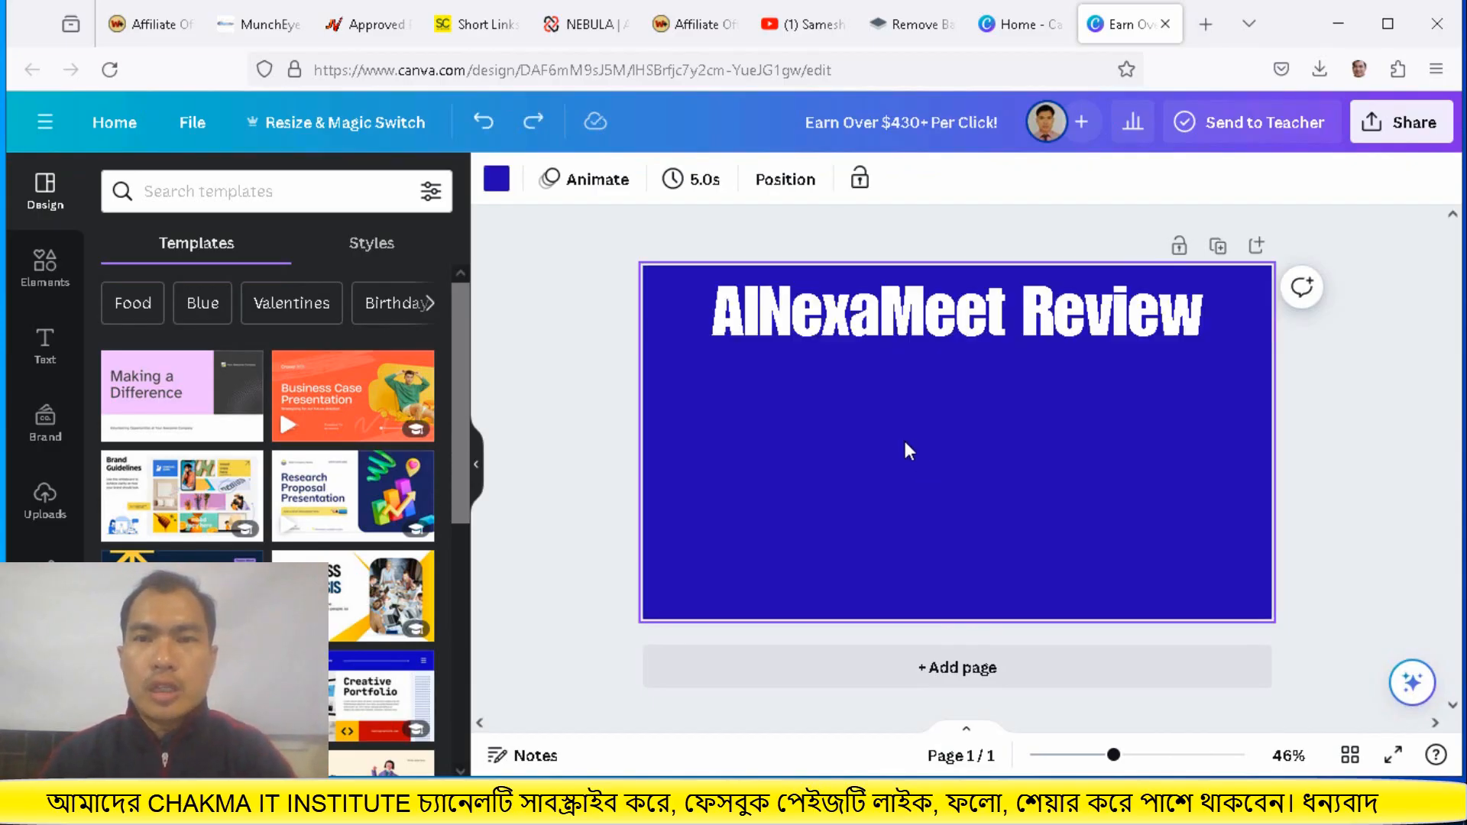
Replace "AINexaMeet" with "Nebula" in the heading so that it reads "Nebula Review"
left_click(966, 334)
left_click(1006, 323)
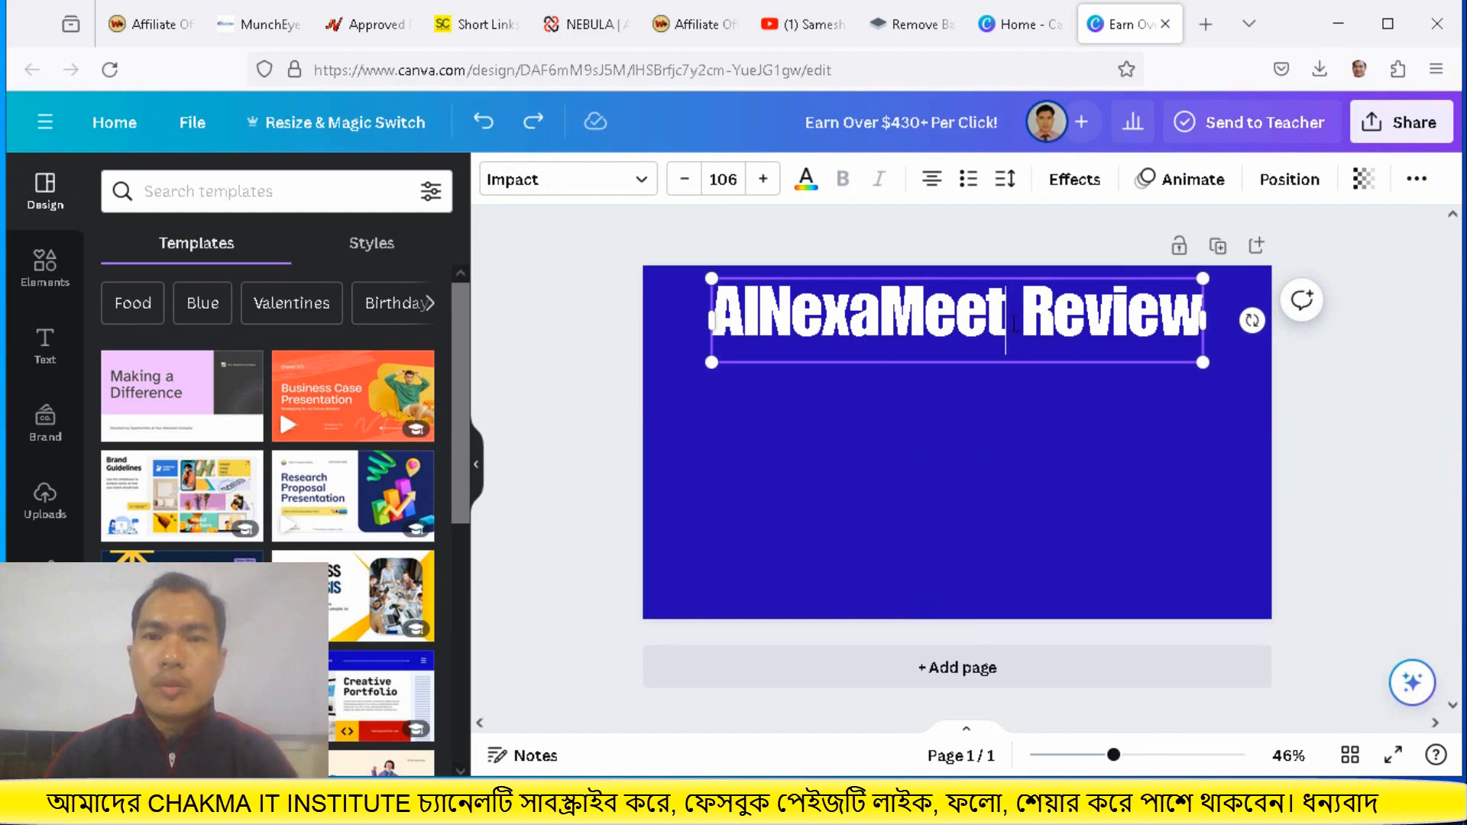
left_click_drag(1005, 323, 712, 314)
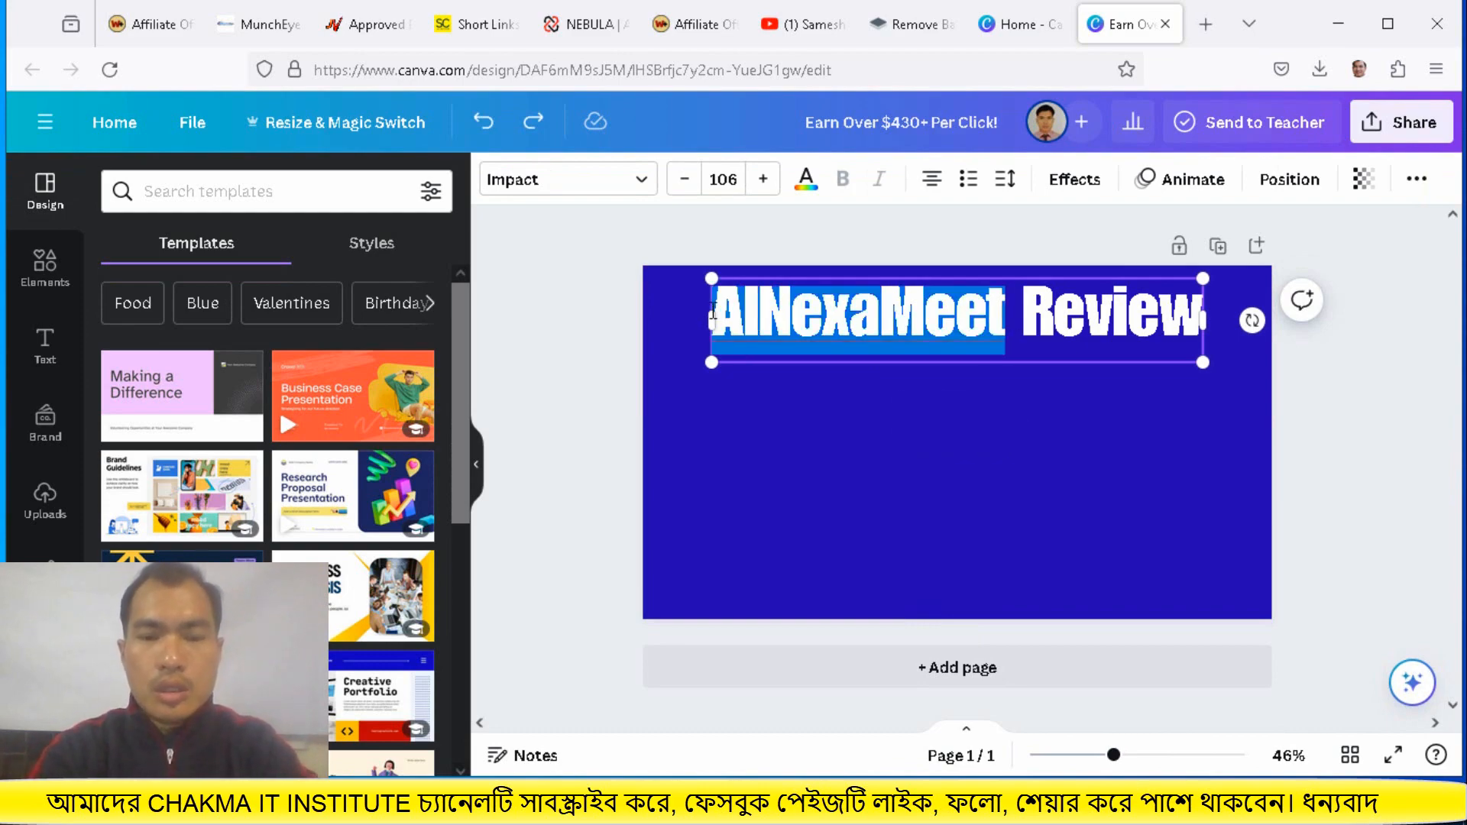
type("Ne")
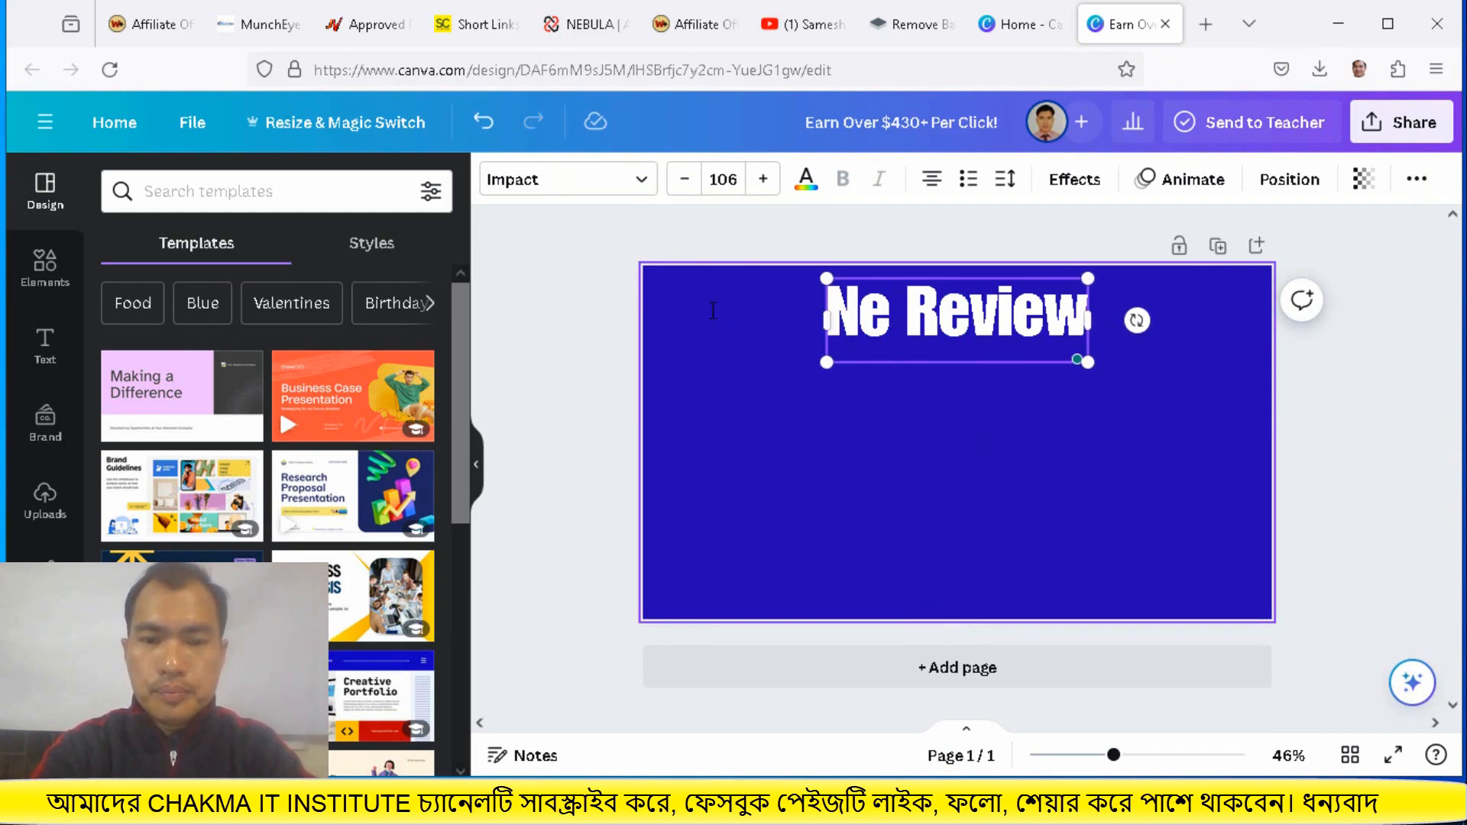
type("bula")
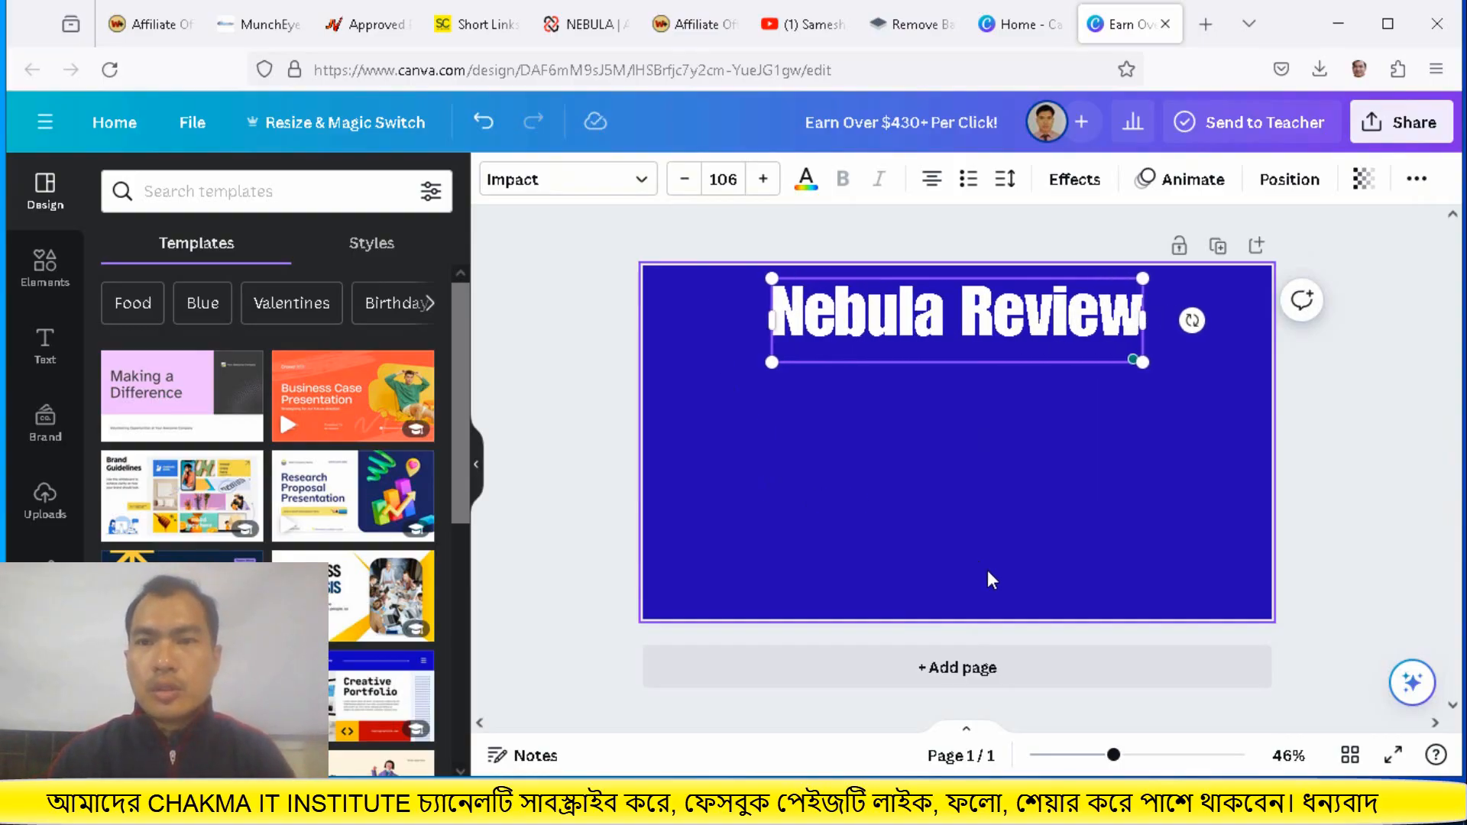
Change the page background from blue to a custom, fully saturated bright red solid colour
left_click(975, 425)
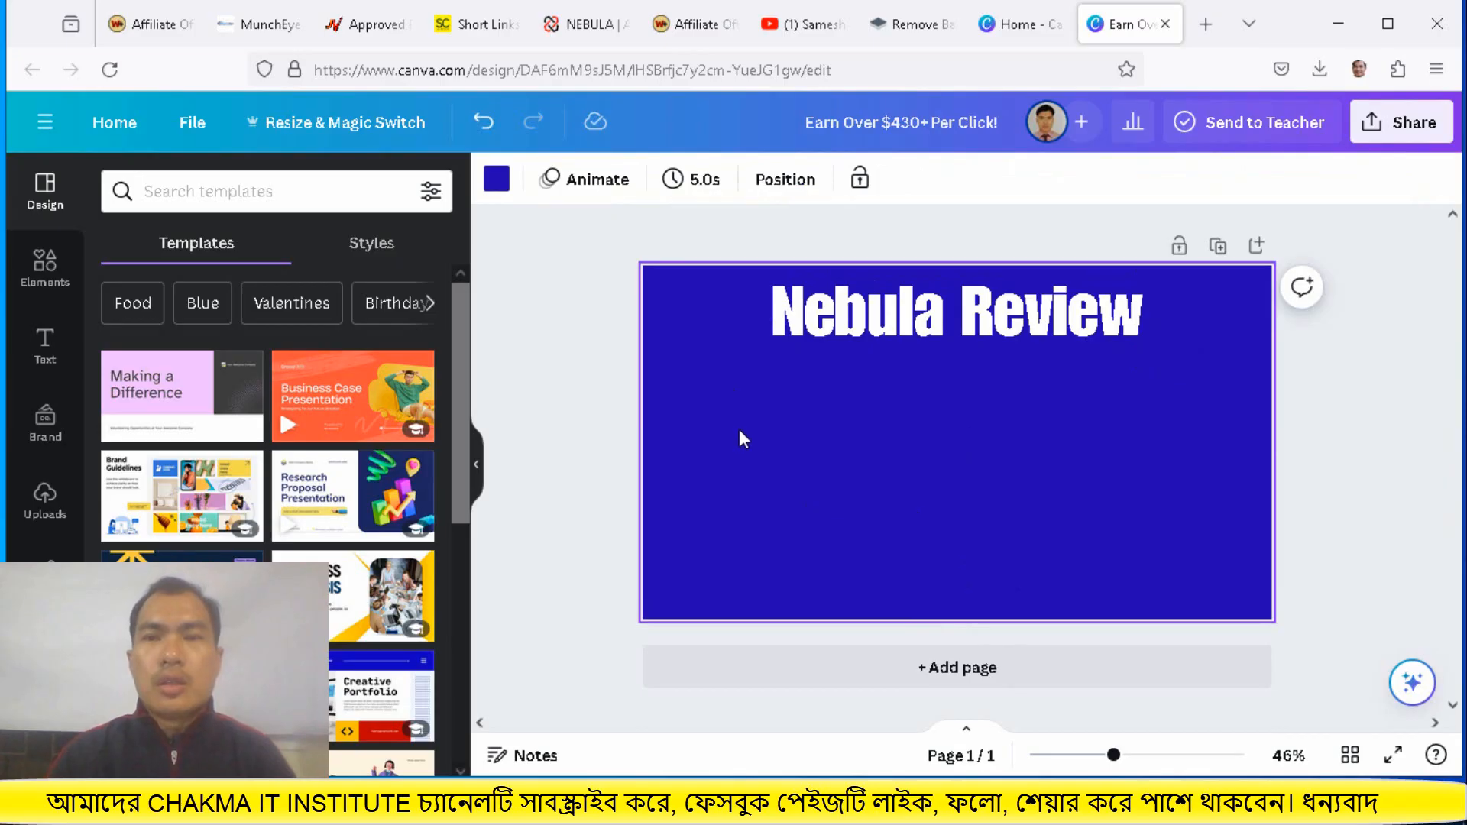
left_click(496, 184)
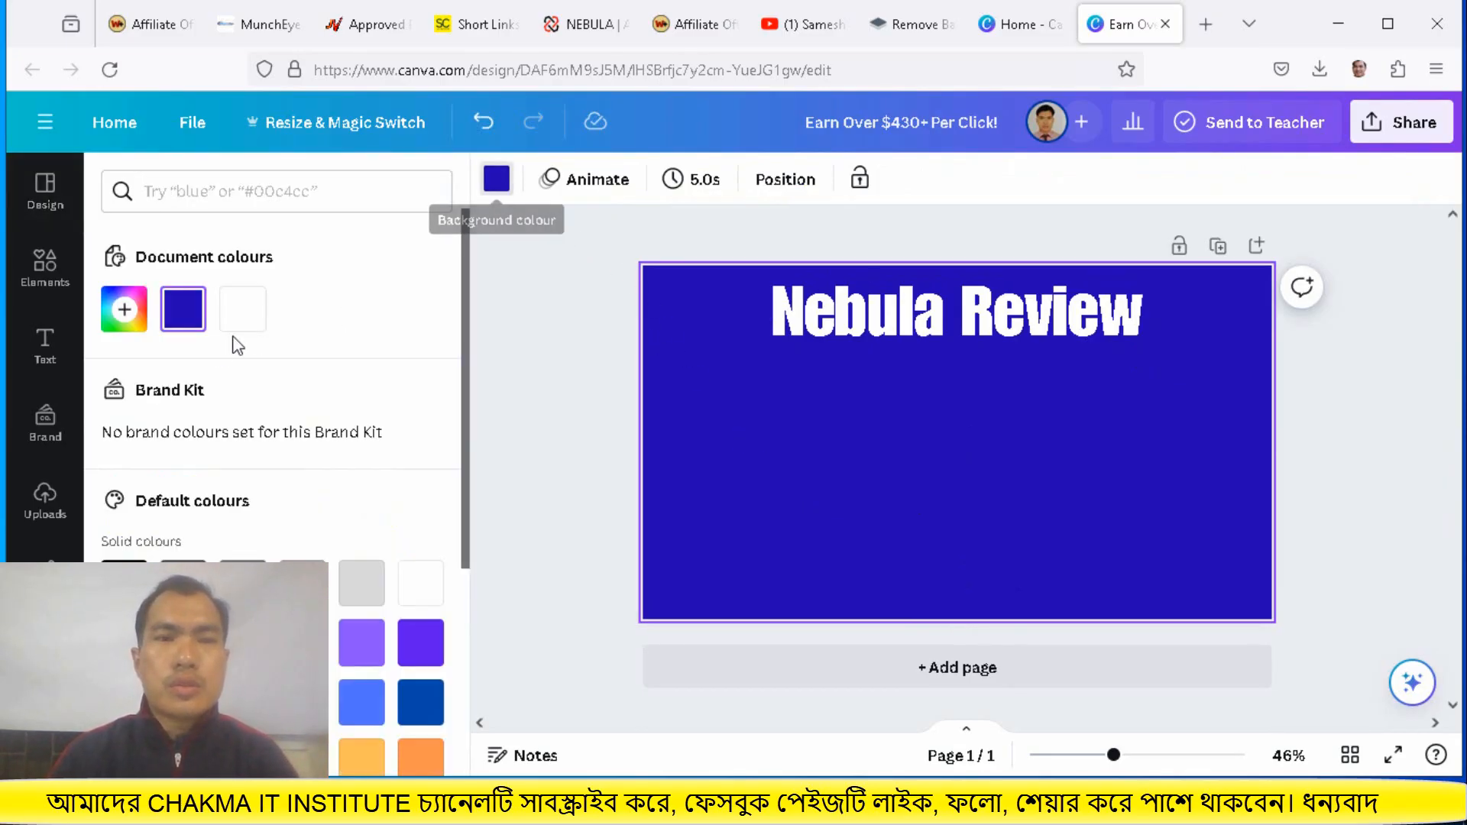
scroll(130, 344, "down", 2)
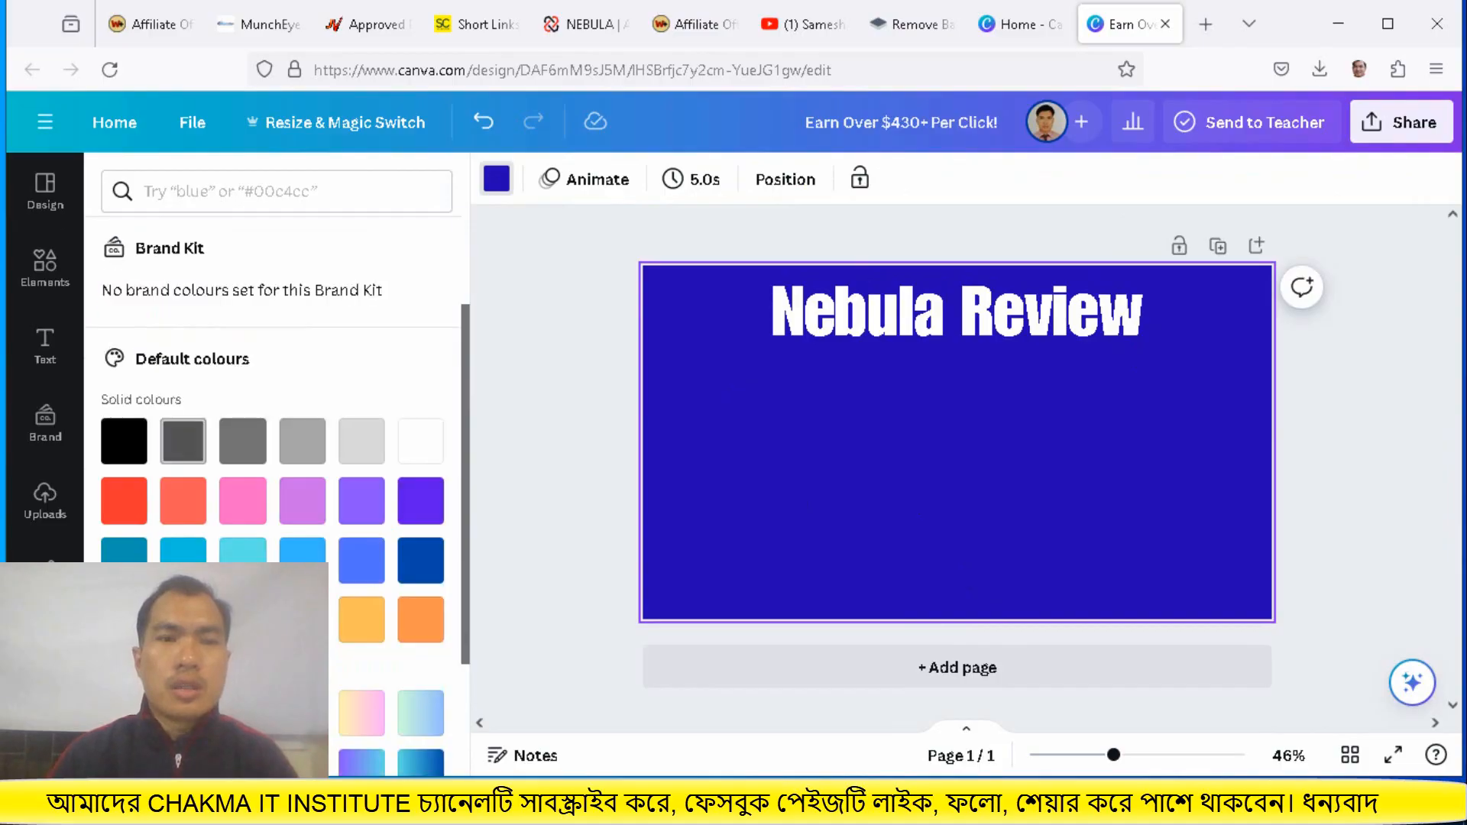
left_click(124, 501)
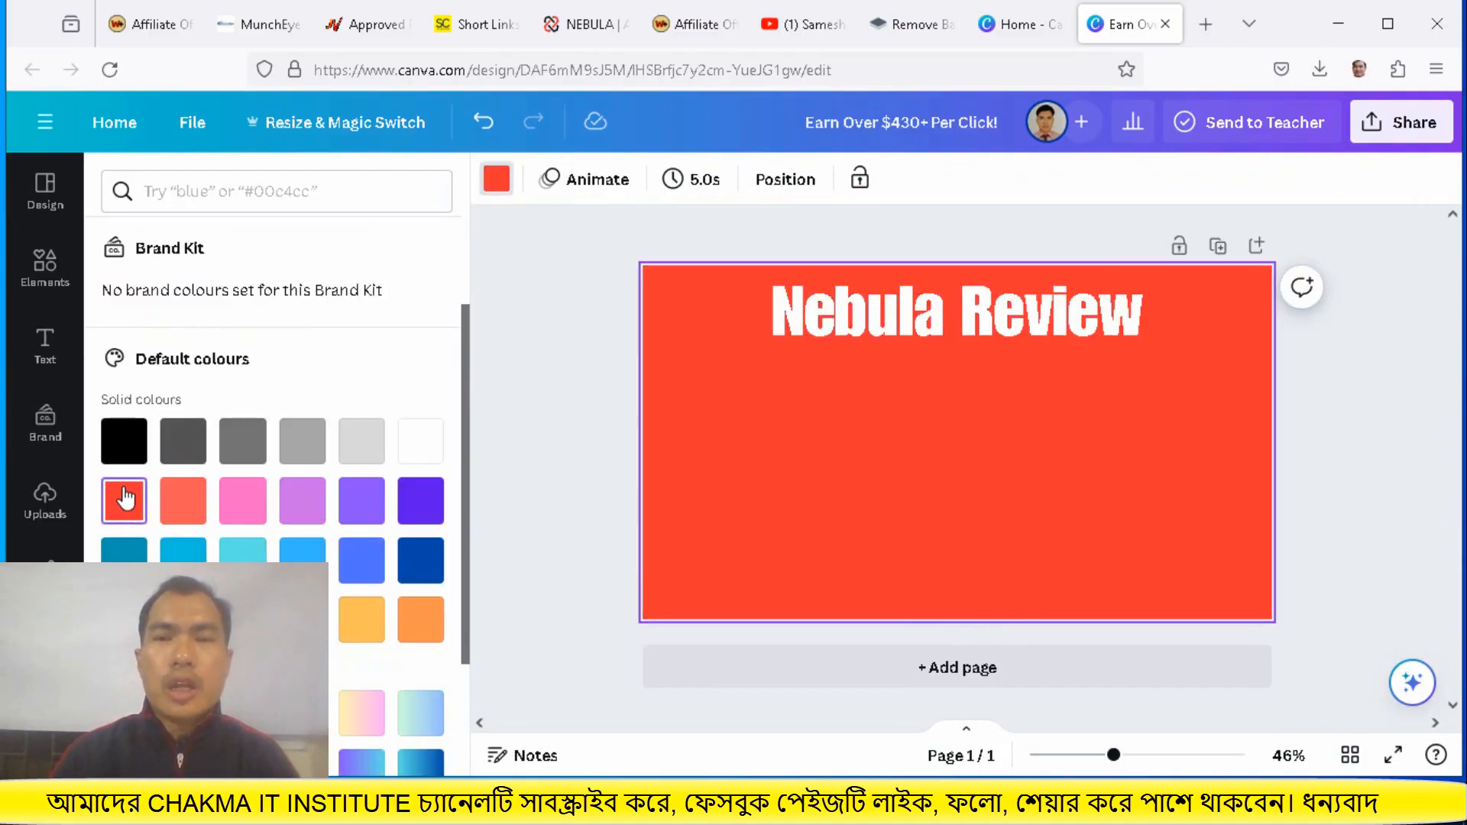
scroll(130, 428, "up", 2)
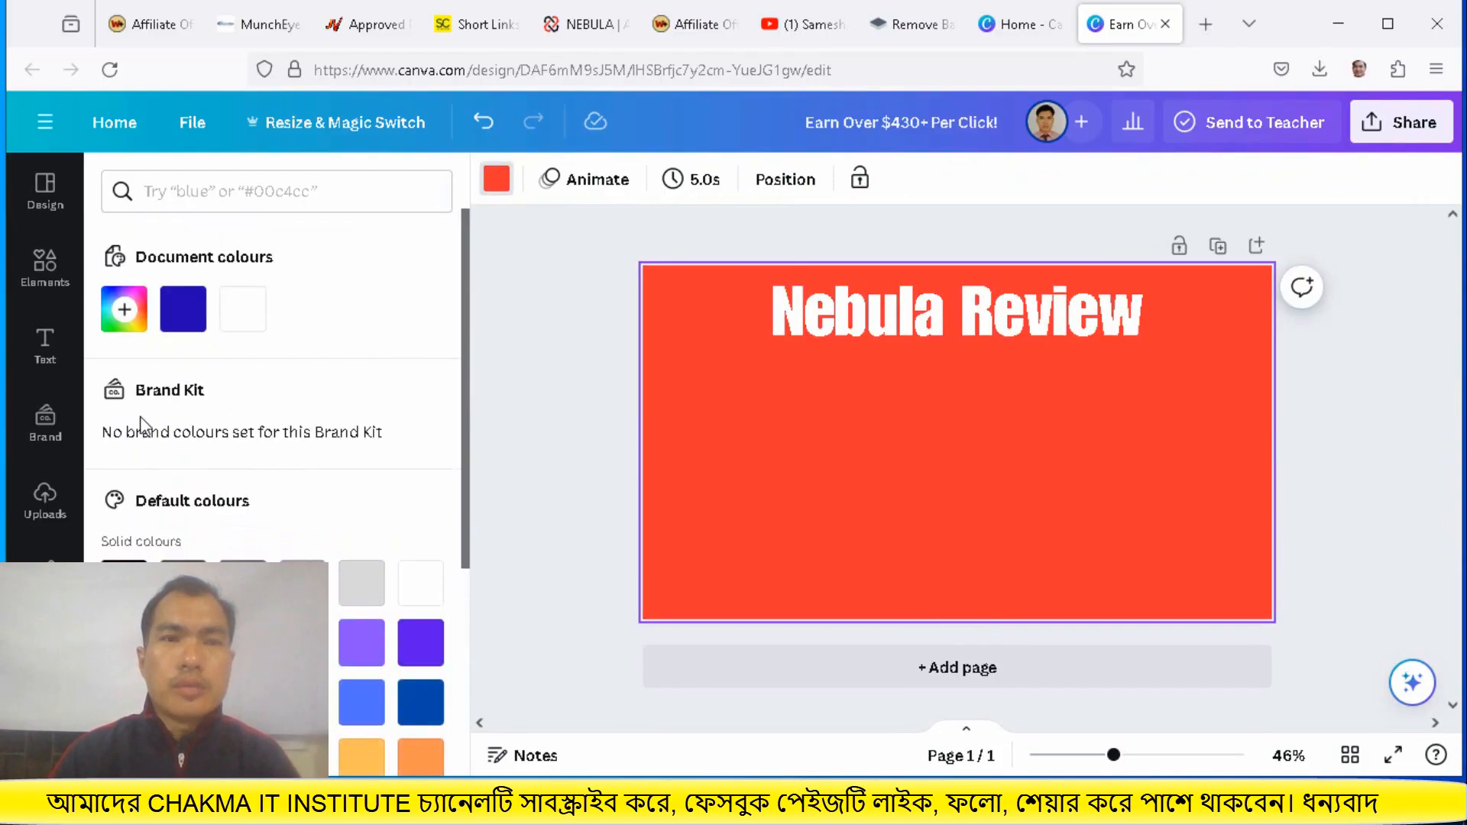
left_click(124, 310)
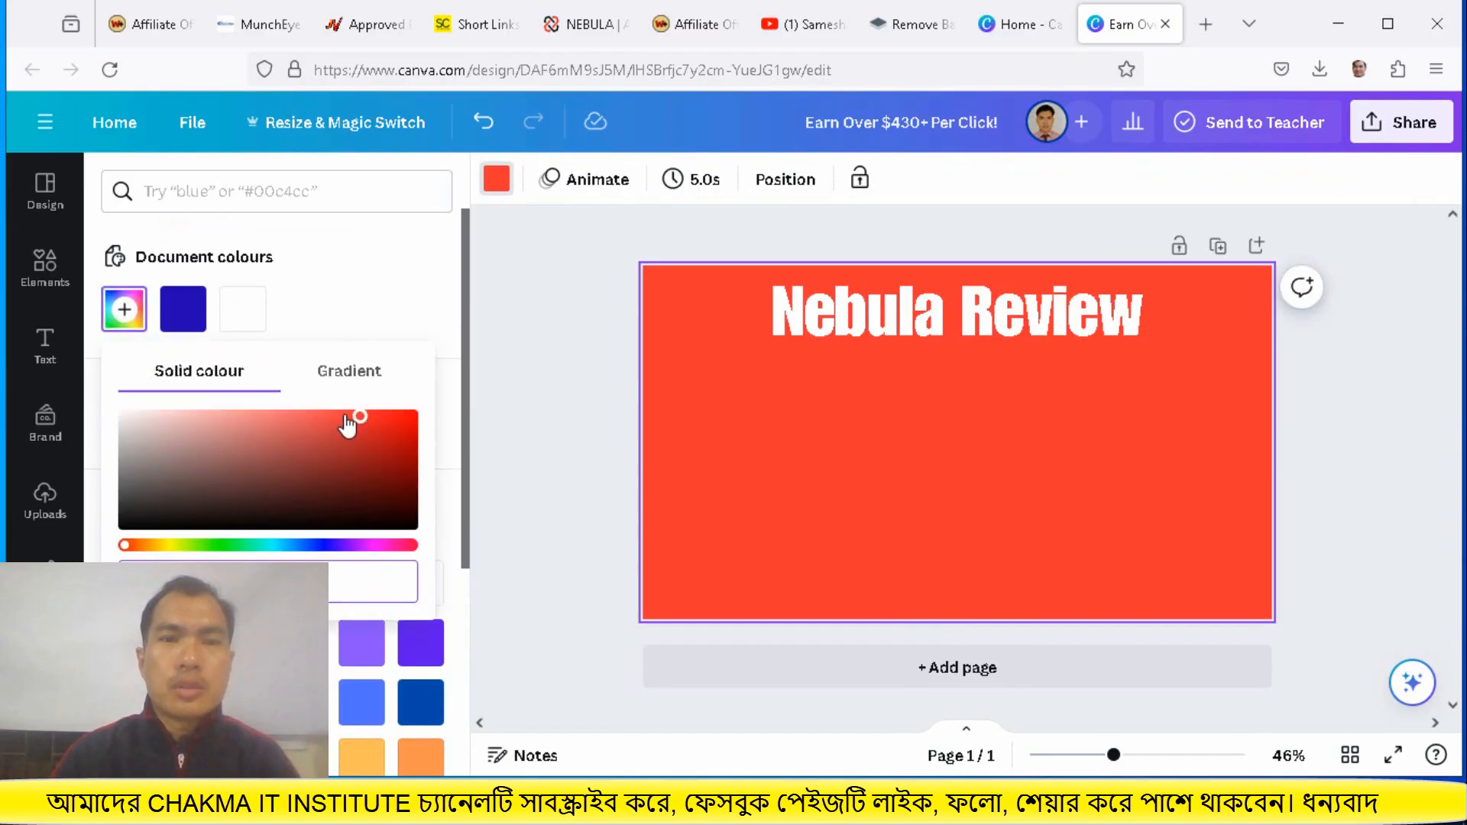
left_click_drag(358, 418, 412, 419)
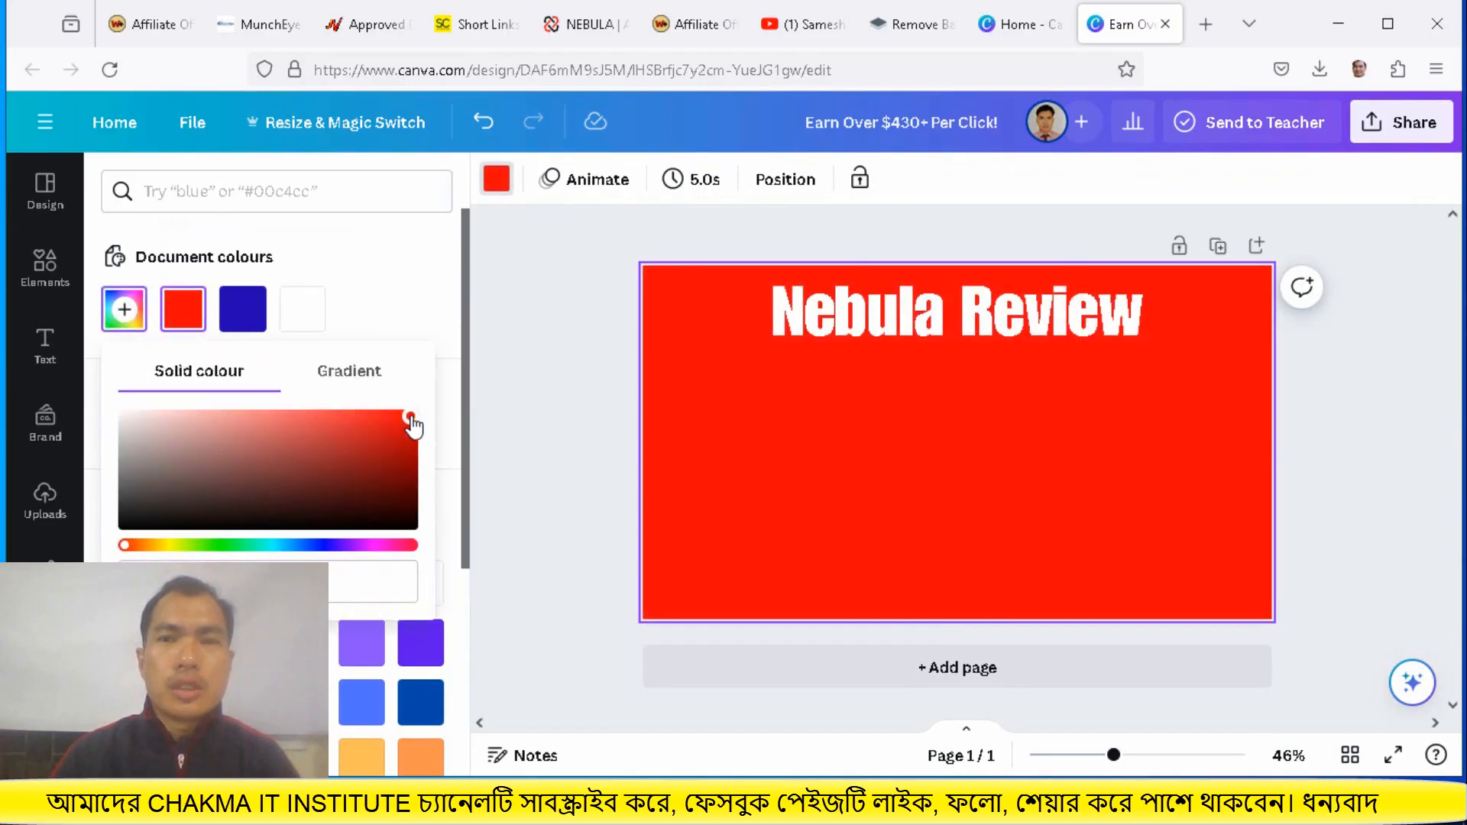
left_click(888, 405)
Recolour the whole "Nebula Review" heading to the custom yellow #E1FD00
left_click(916, 327)
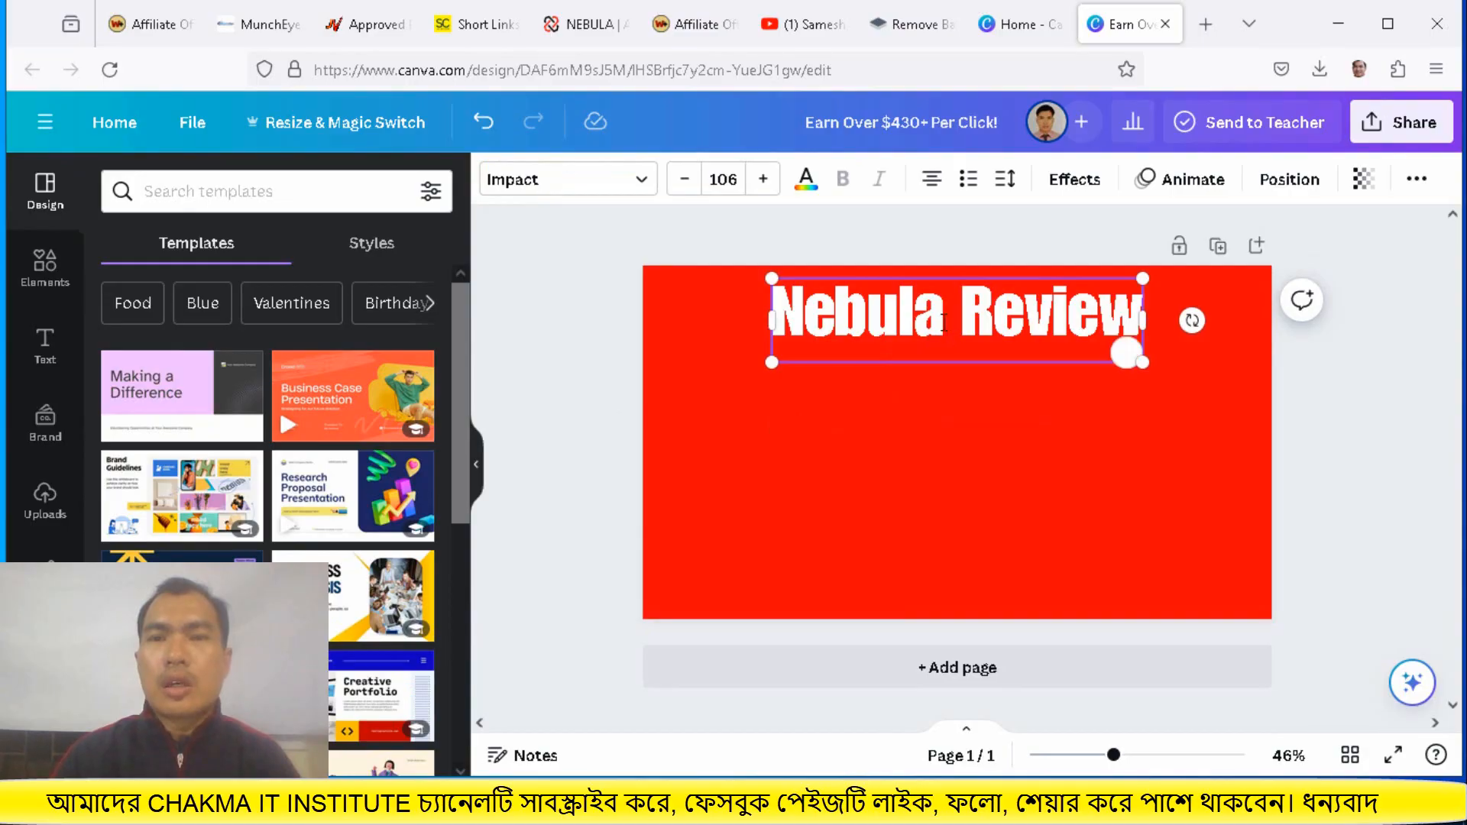
left_click_drag(785, 308, 1144, 313)
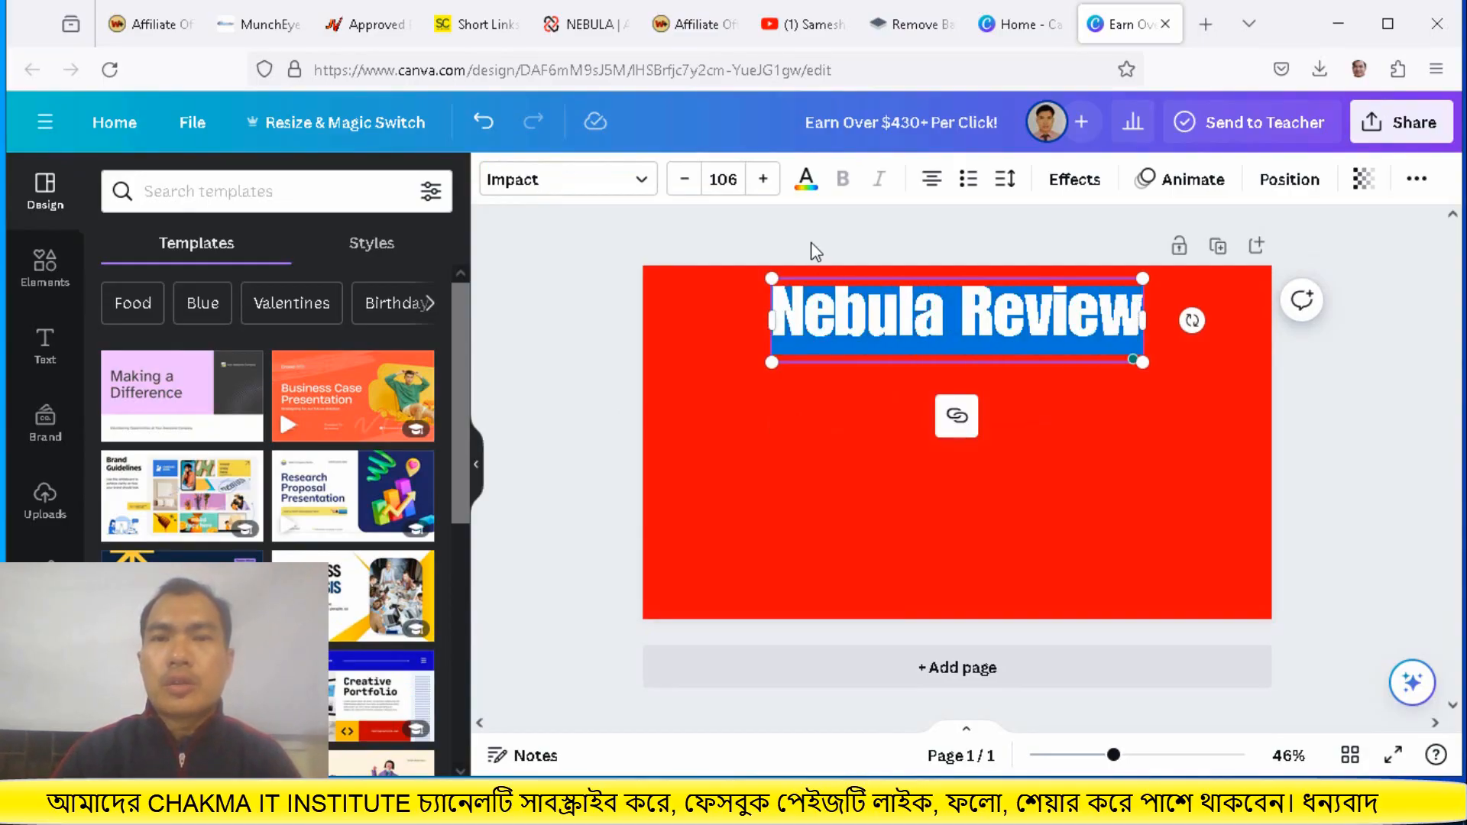
left_click(806, 178)
scroll(182, 386, "down", 1)
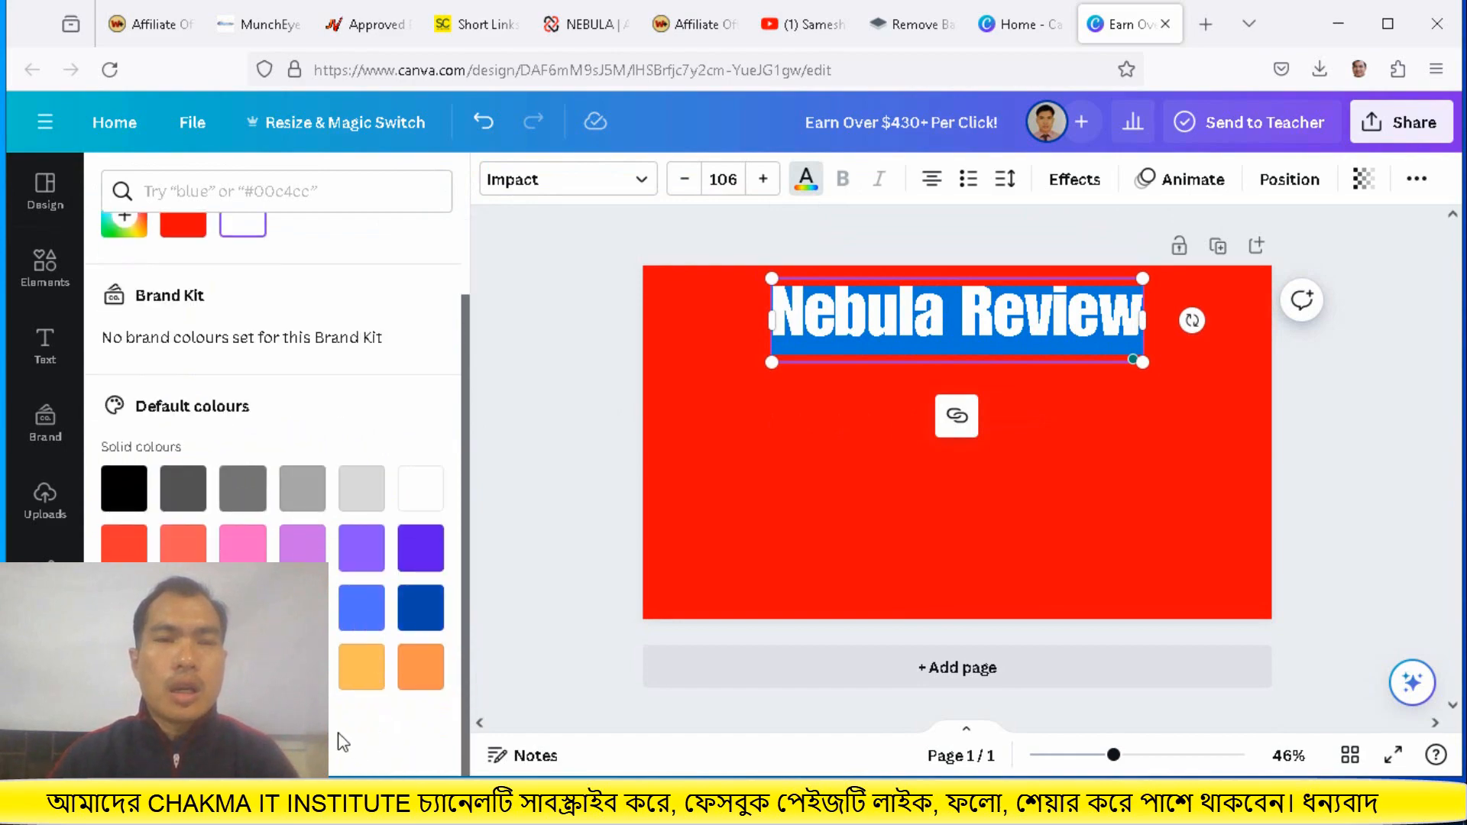
scroll(147, 421, "up", 1)
left_click(124, 308)
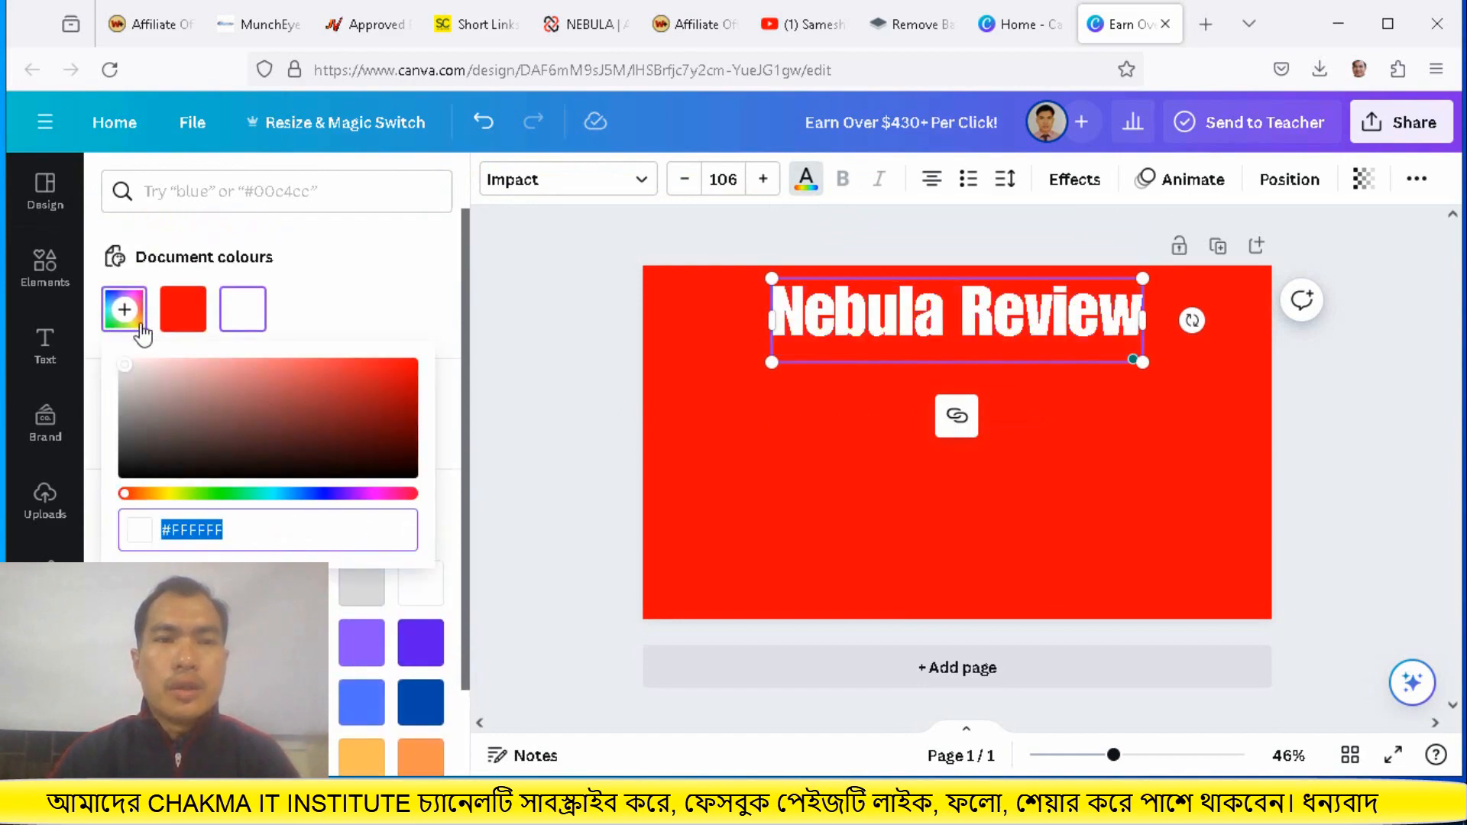
left_click_drag(210, 494, 251, 499)
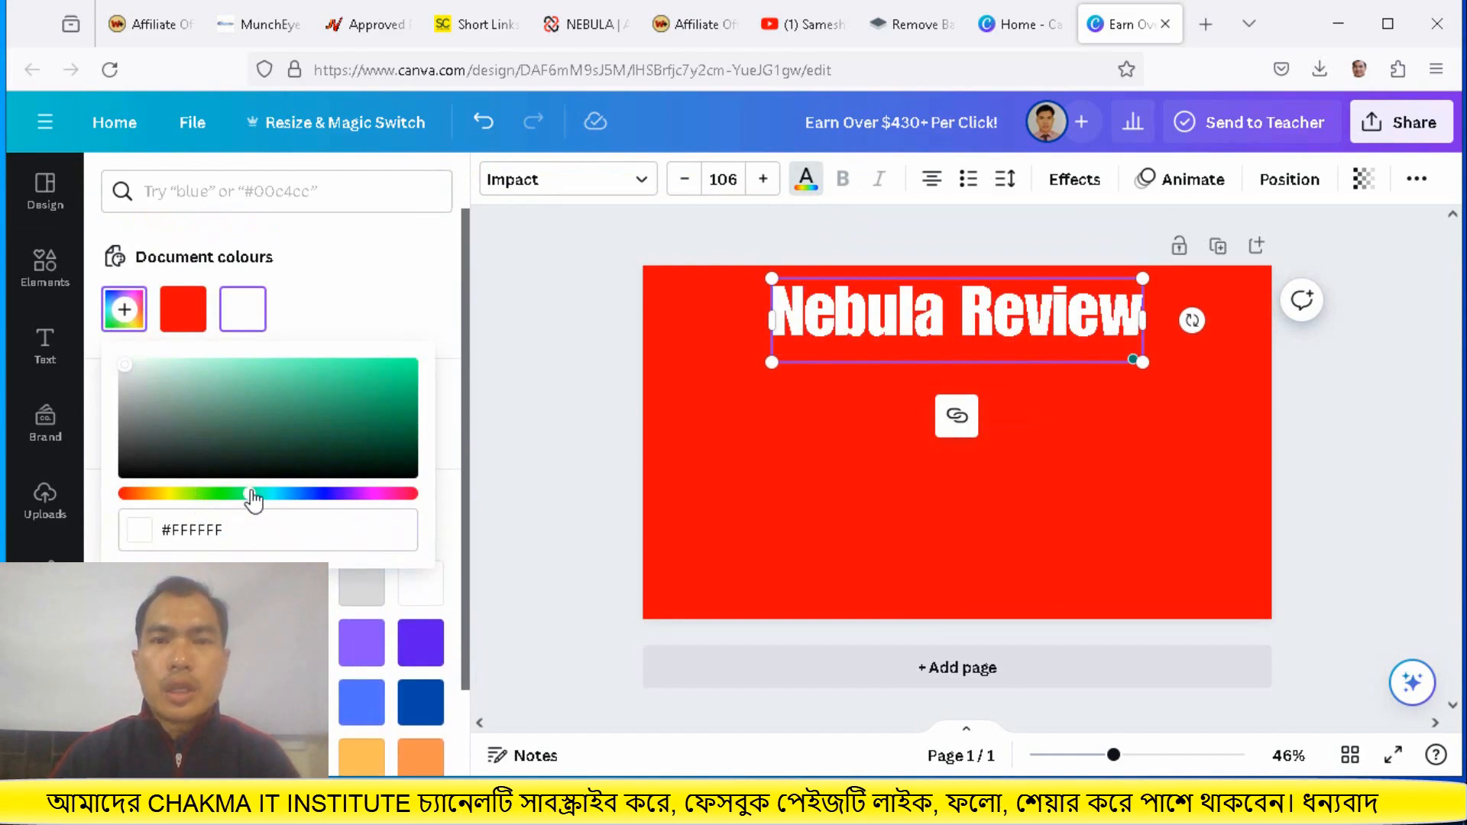
left_click_drag(340, 389, 465, 372)
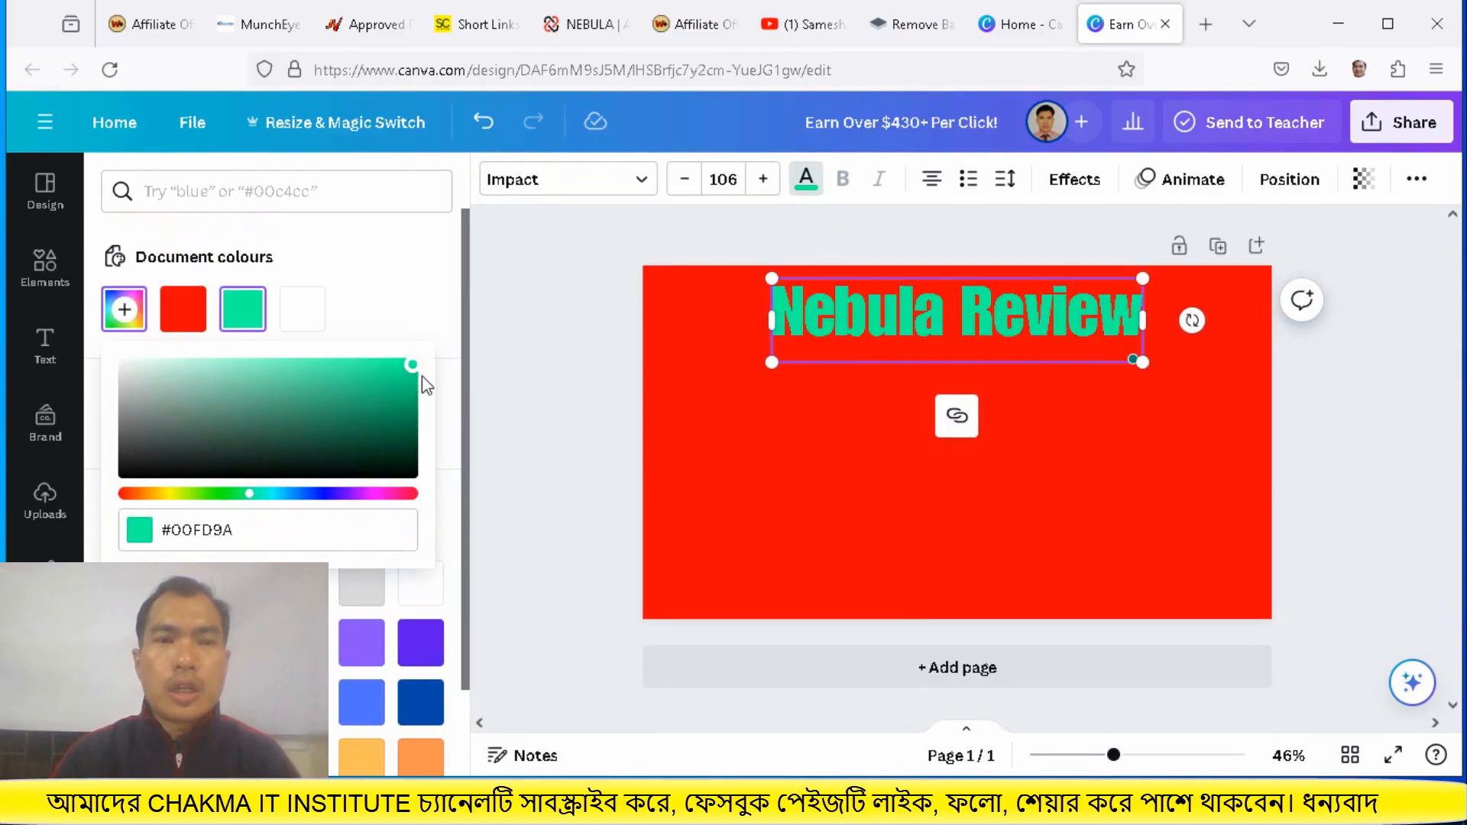
left_click_drag(249, 494, 181, 501)
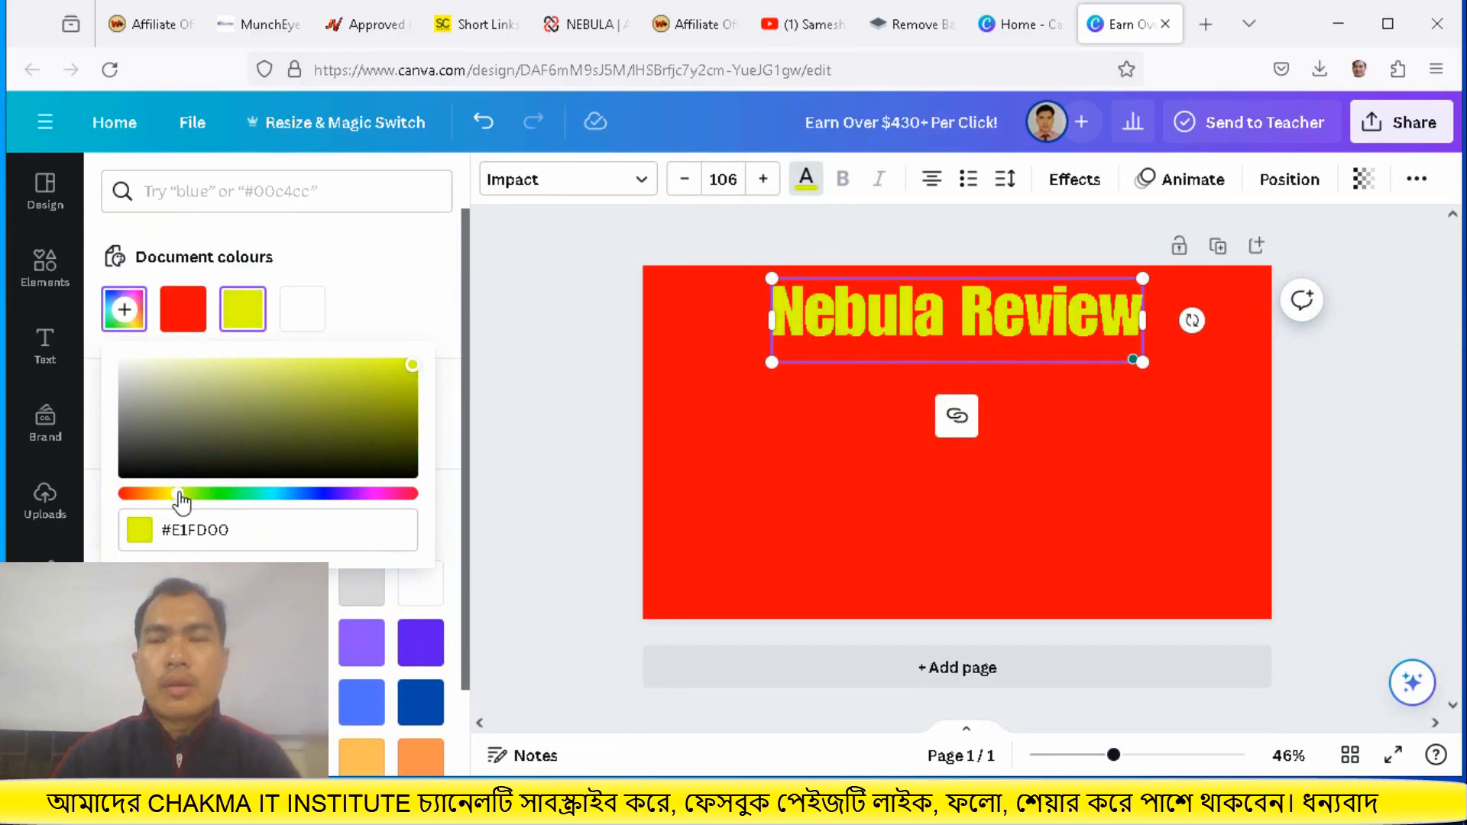
left_click(800, 492)
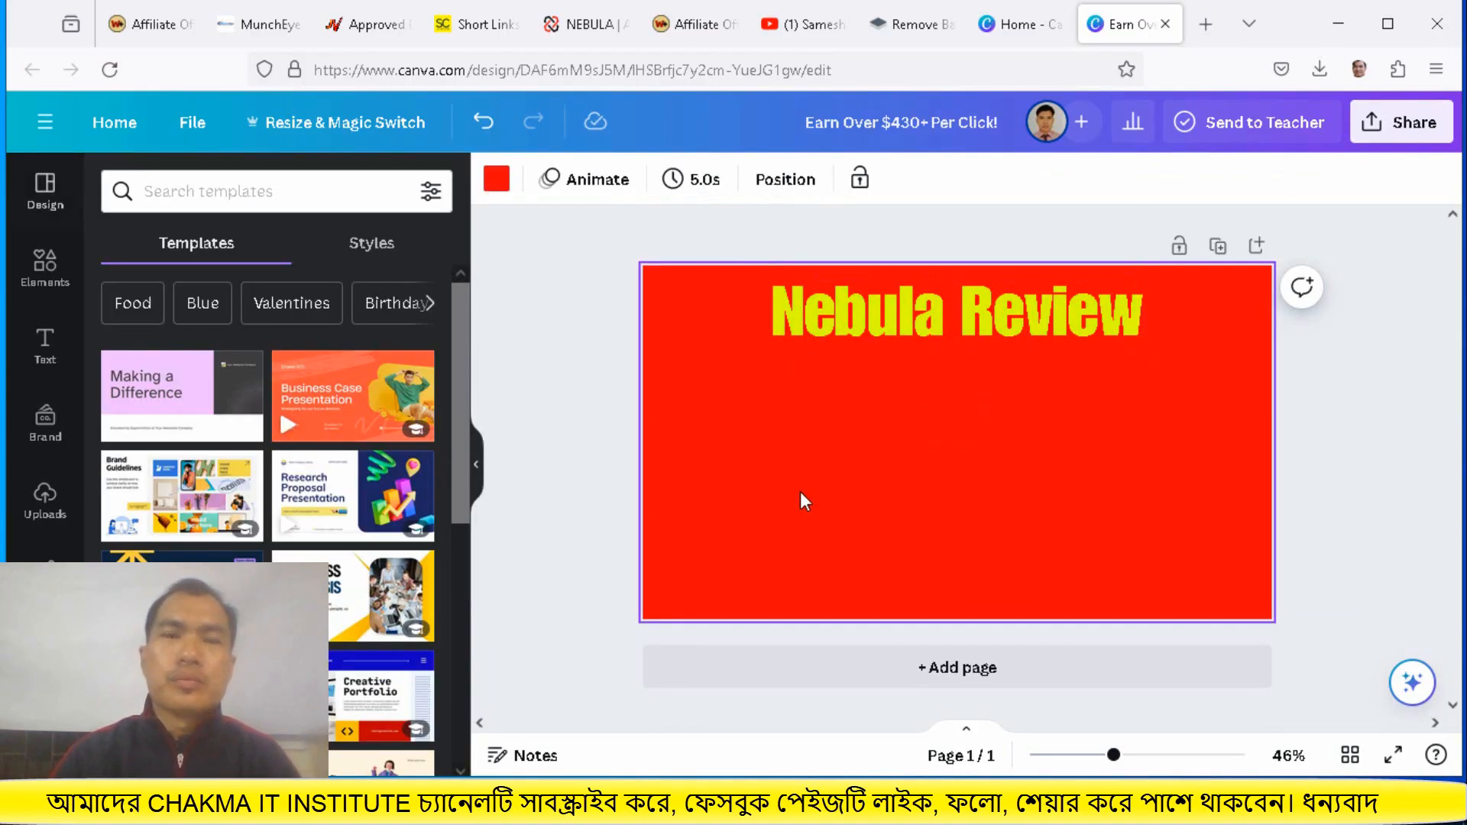
Upload the image "Screenshot_1-removebg-preview" from the Downloads folder to the design's uploads
left_click(45, 505)
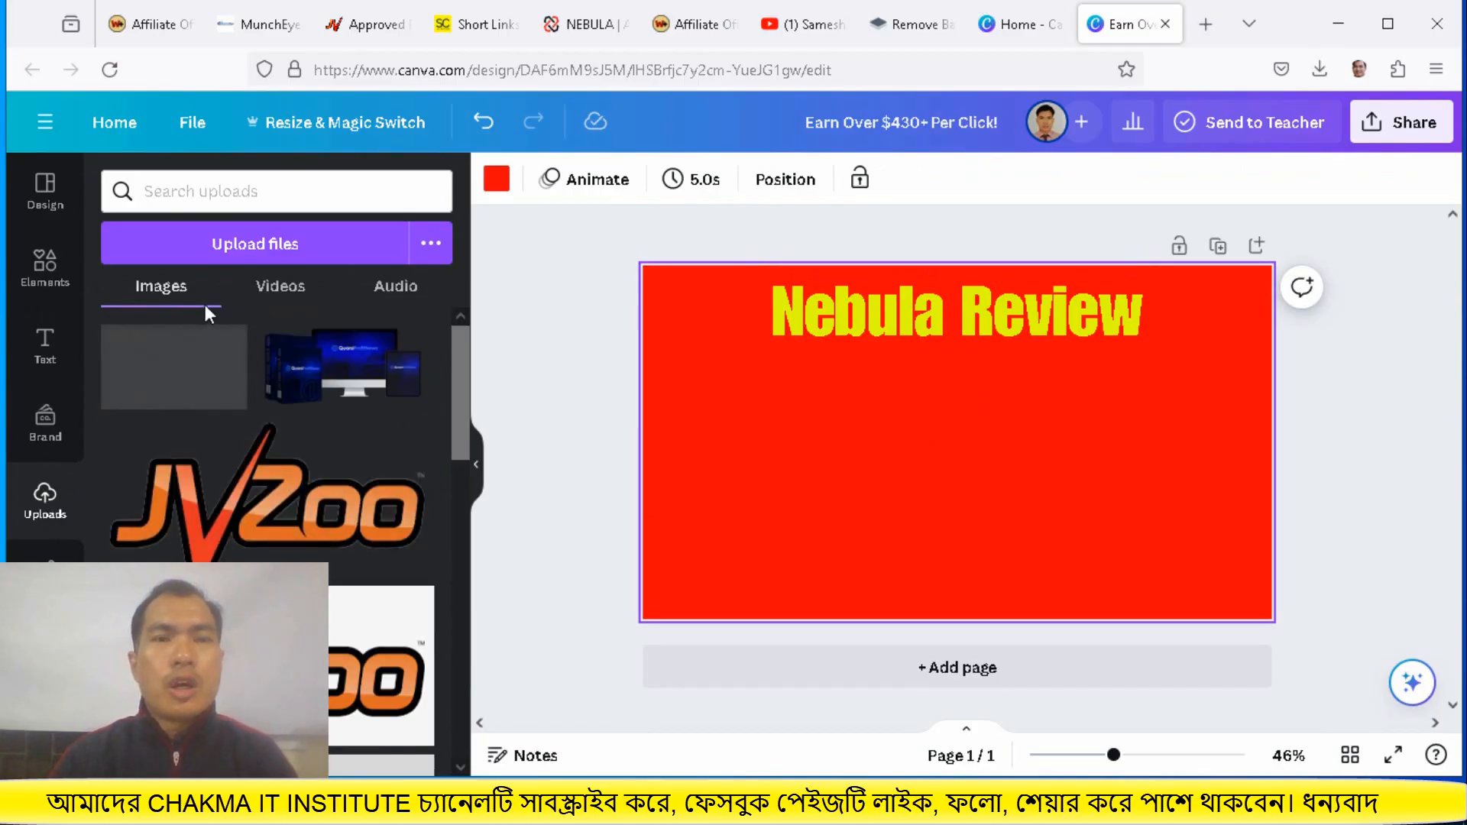
left_click(247, 252)
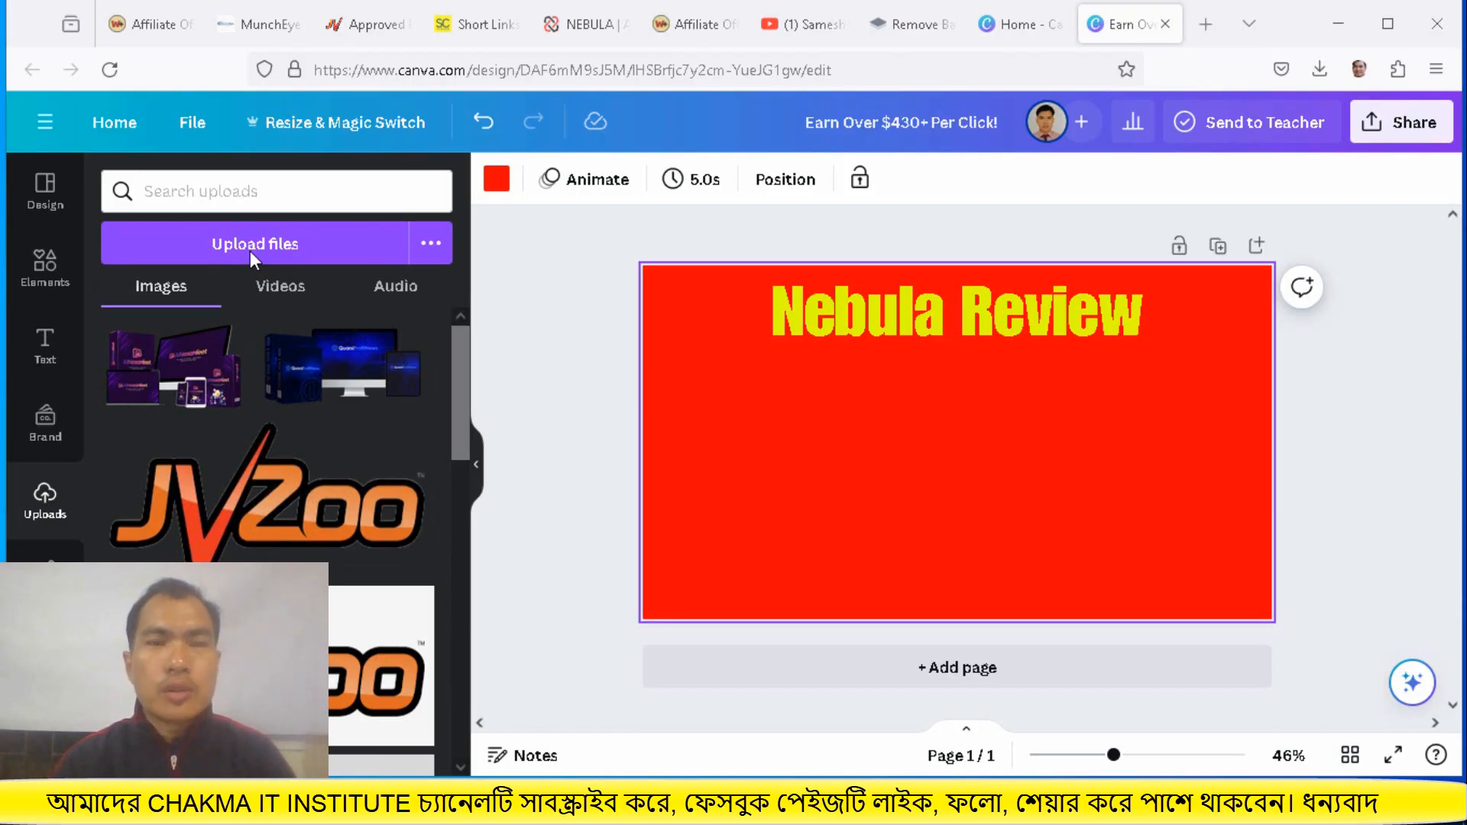
left_click(251, 244)
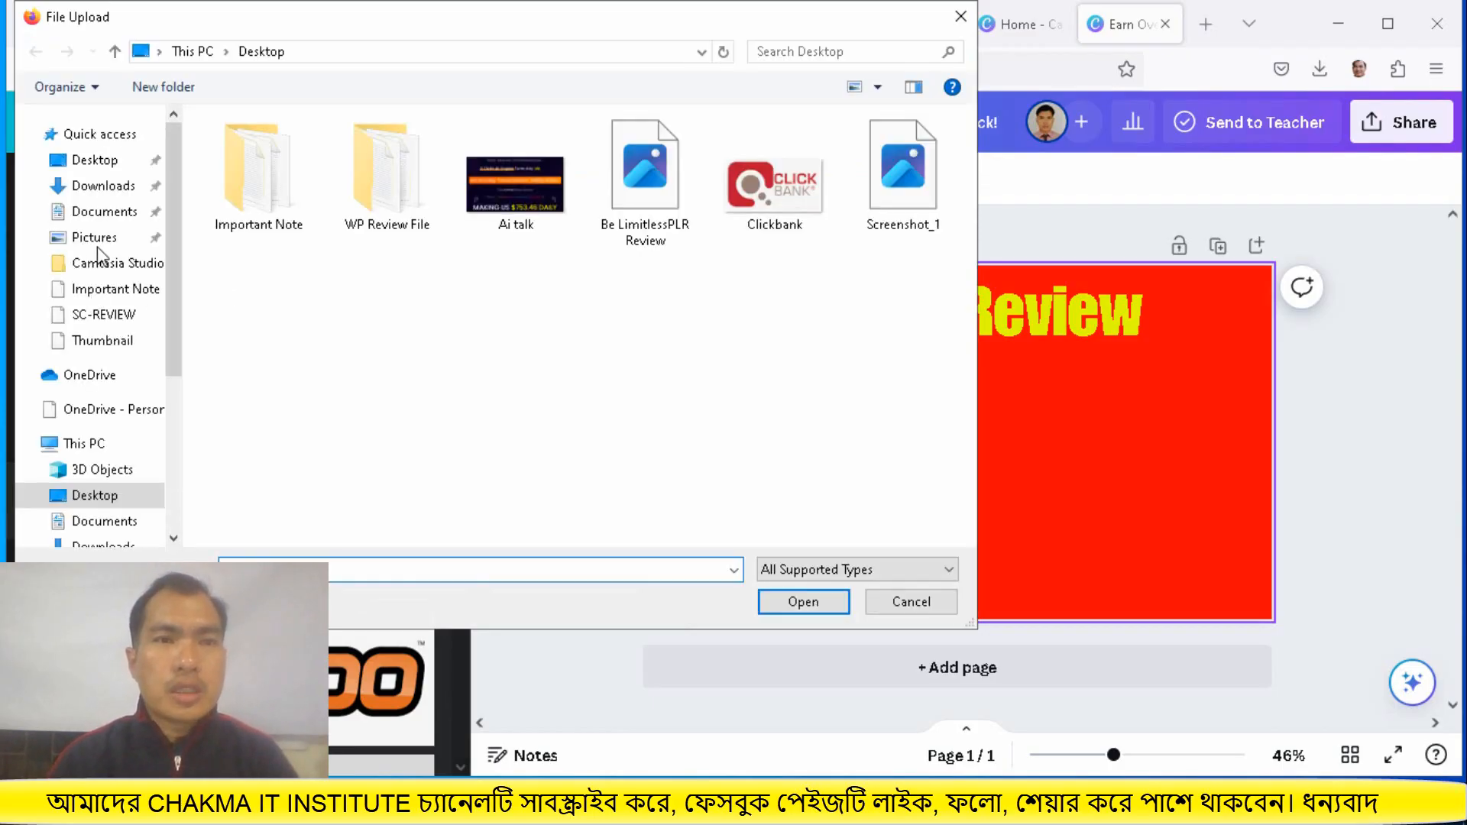
left_click(103, 188)
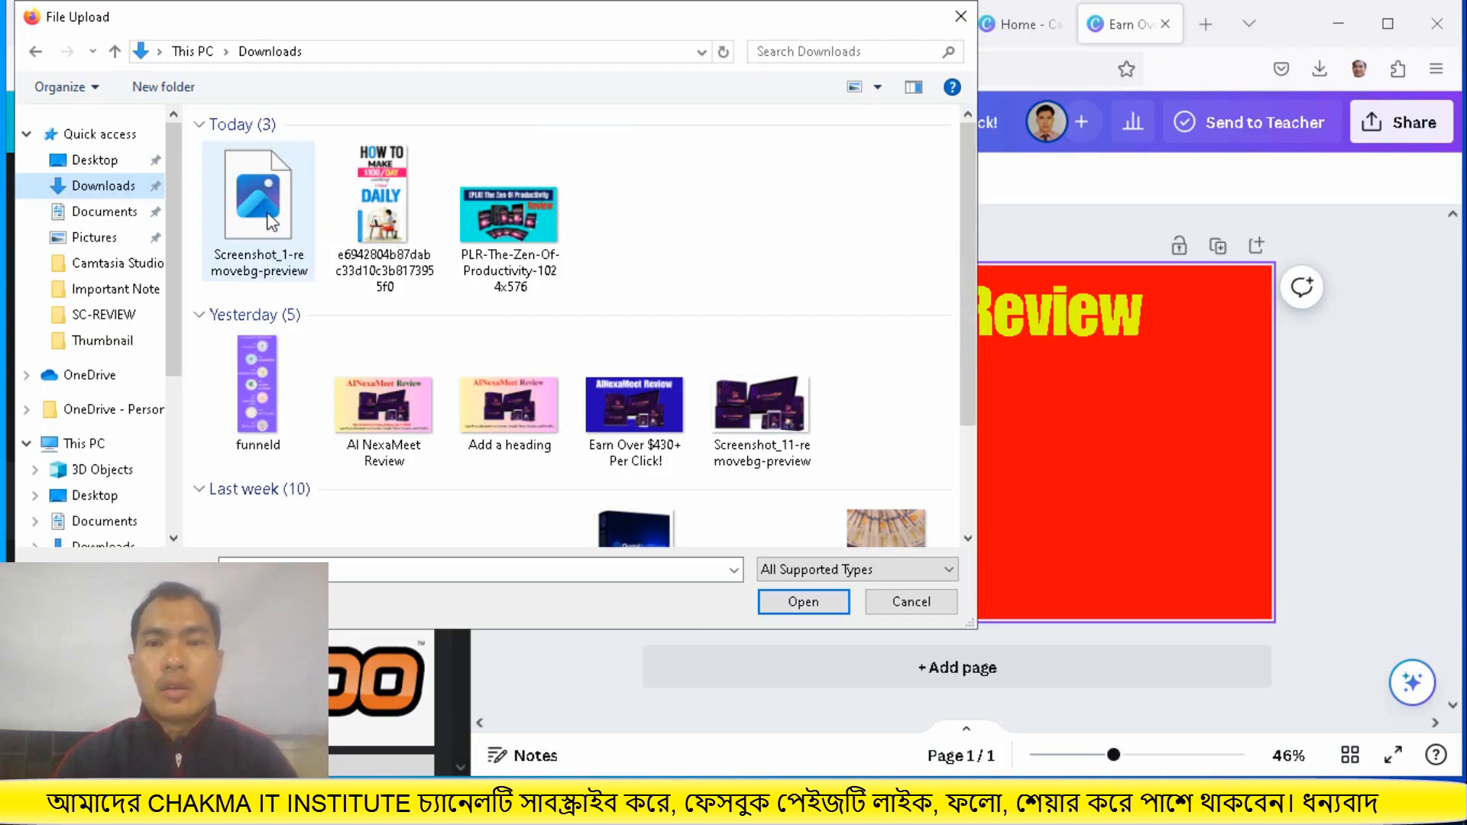
left_click(276, 229)
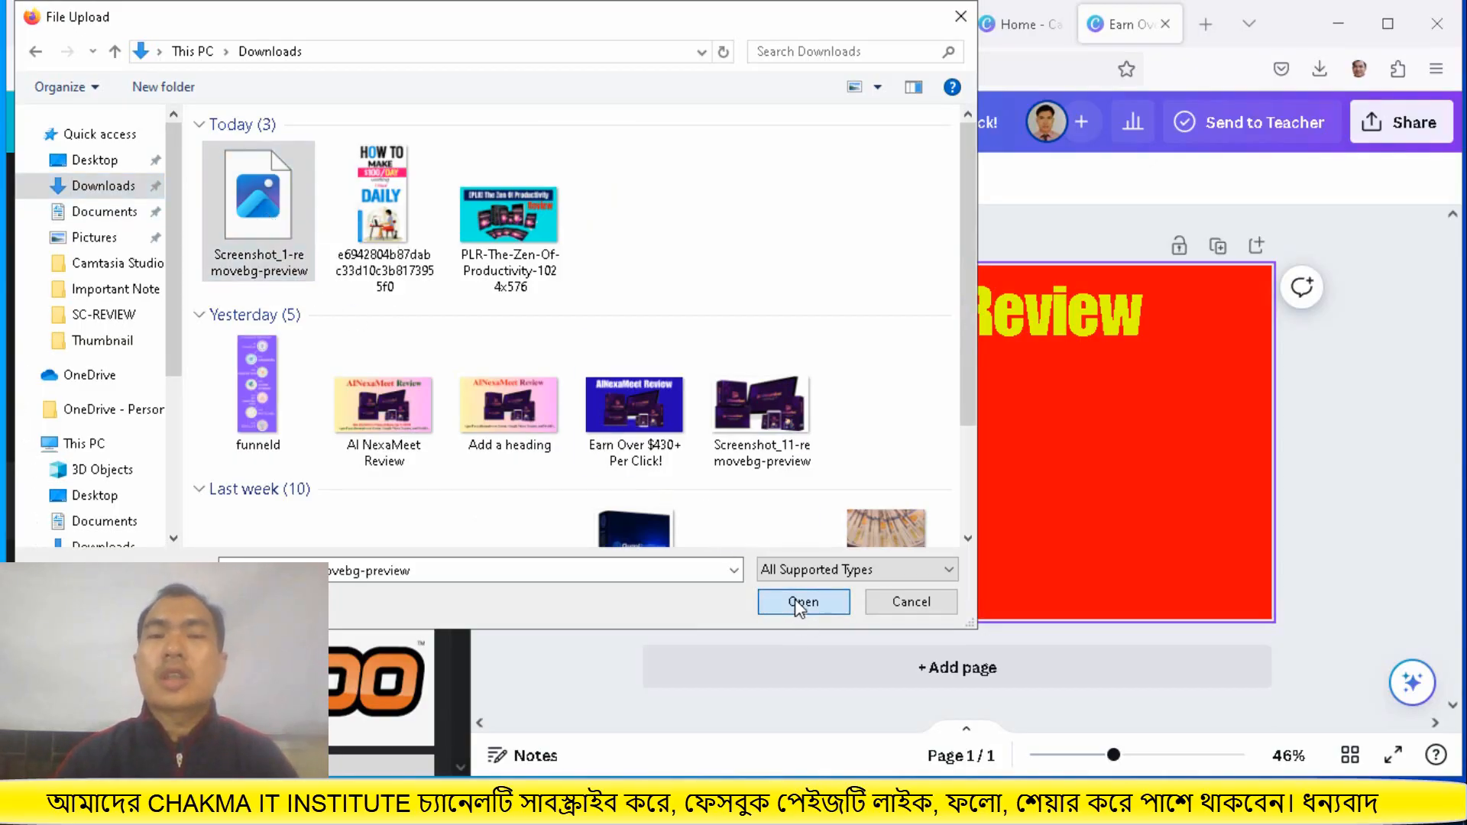
left_click(795, 599)
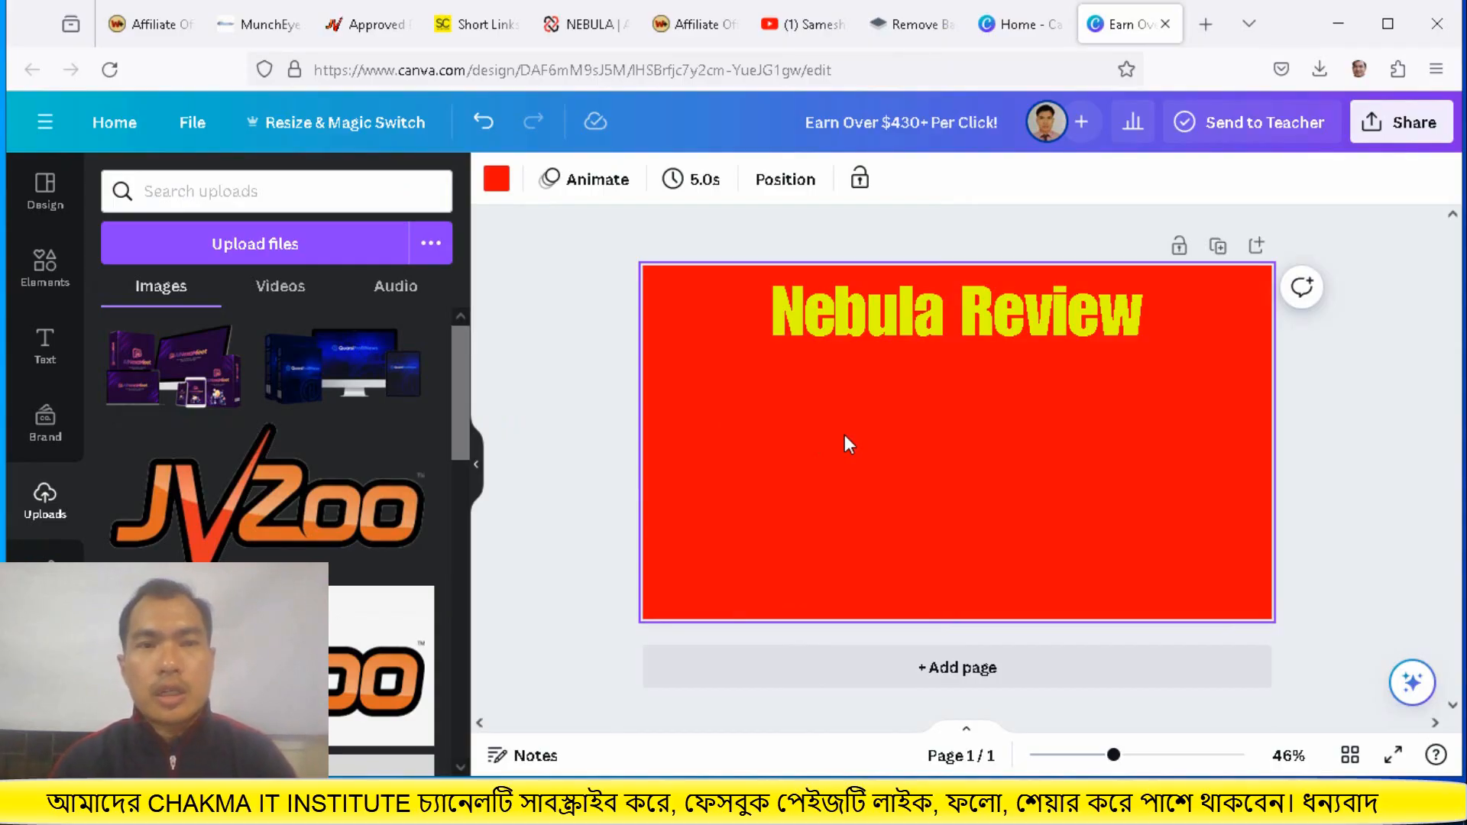
left_click(249, 258)
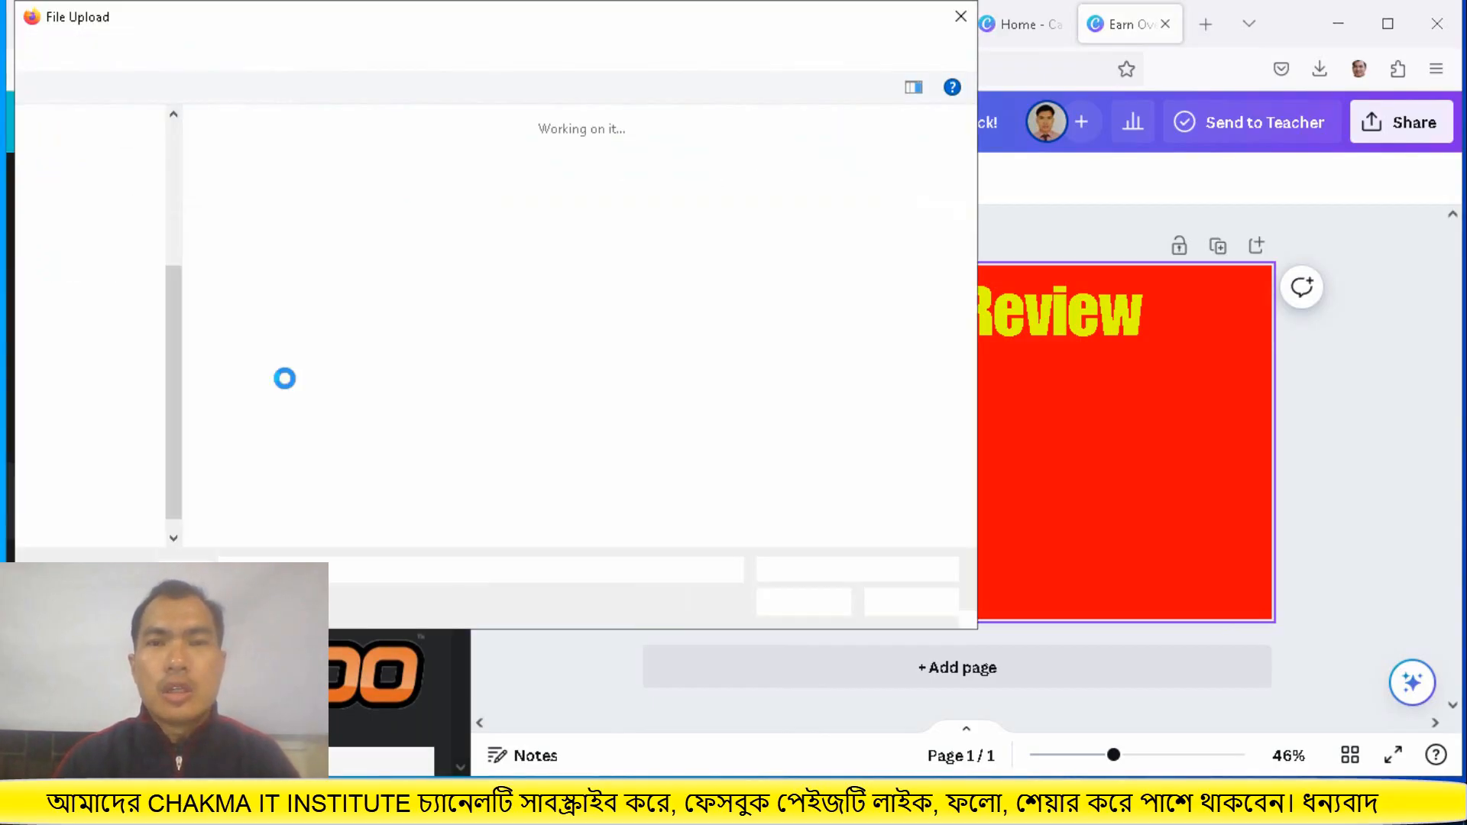
left_click(960, 19)
Place the uploaded Nebula mockup on the page and enlarge it to fill most of the area below the heading
left_click(259, 416)
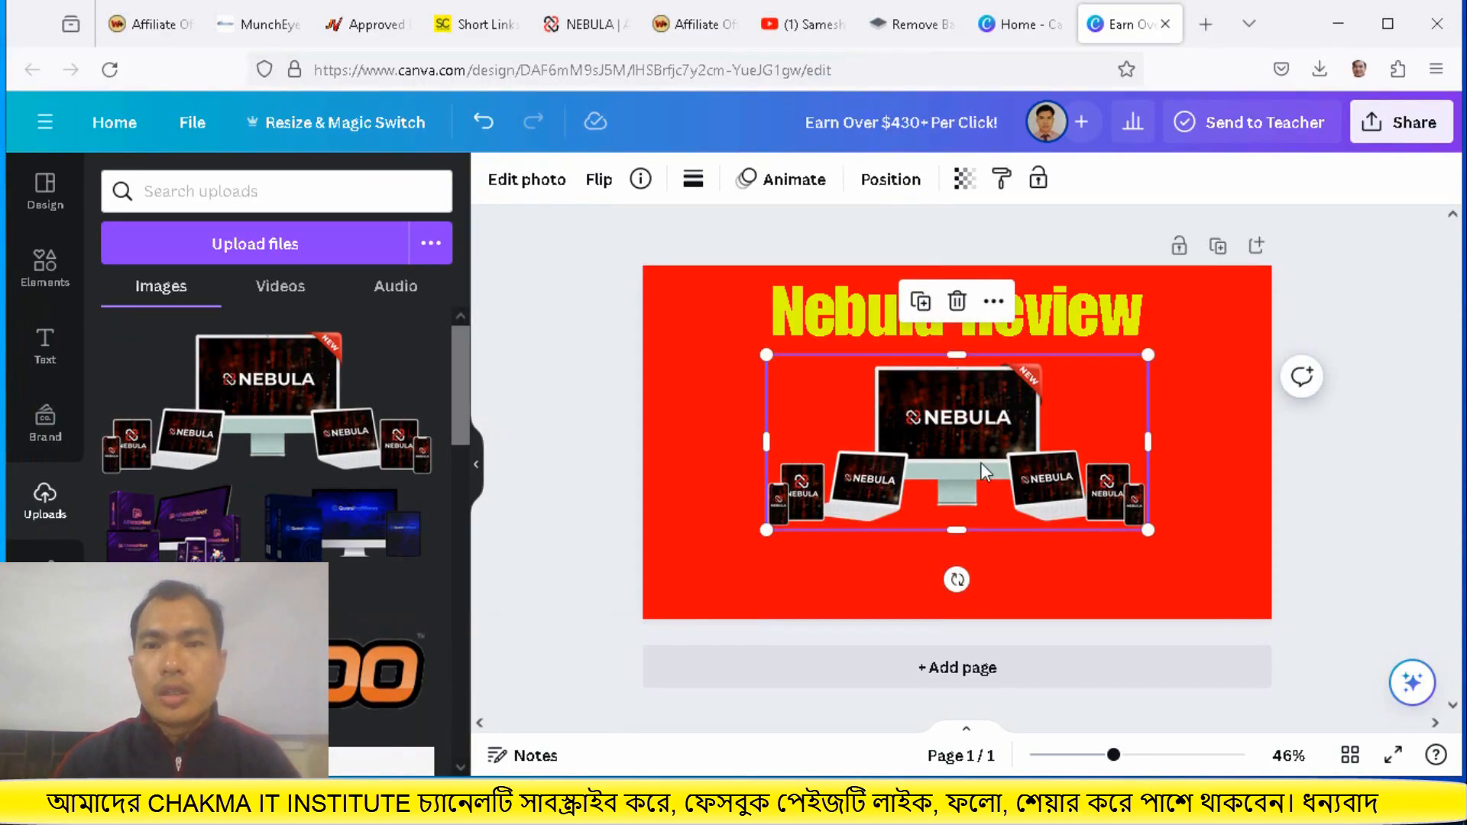
left_click_drag(979, 461, 927, 461)
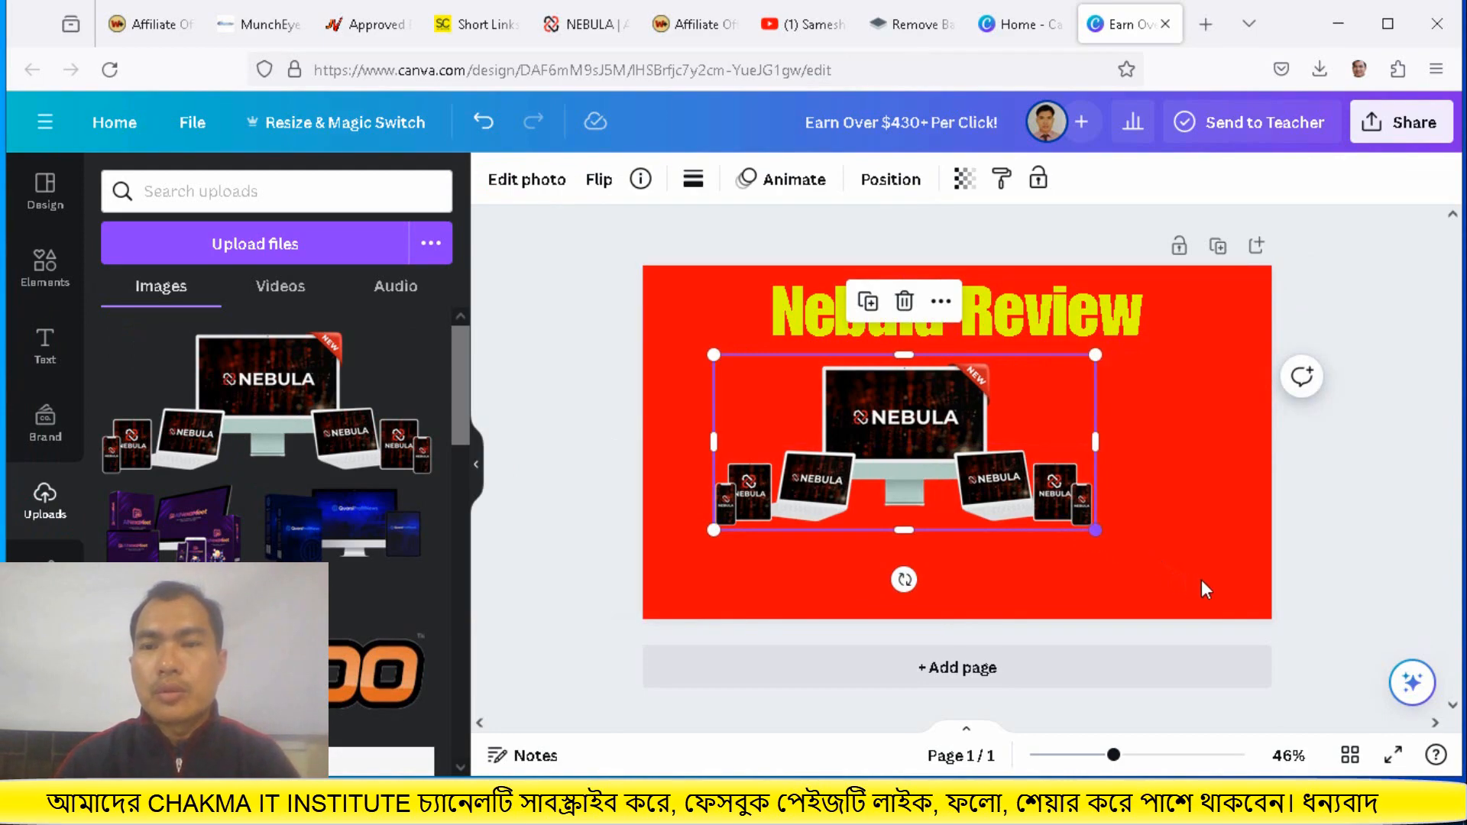
left_click_drag(1203, 584, 1202, 579)
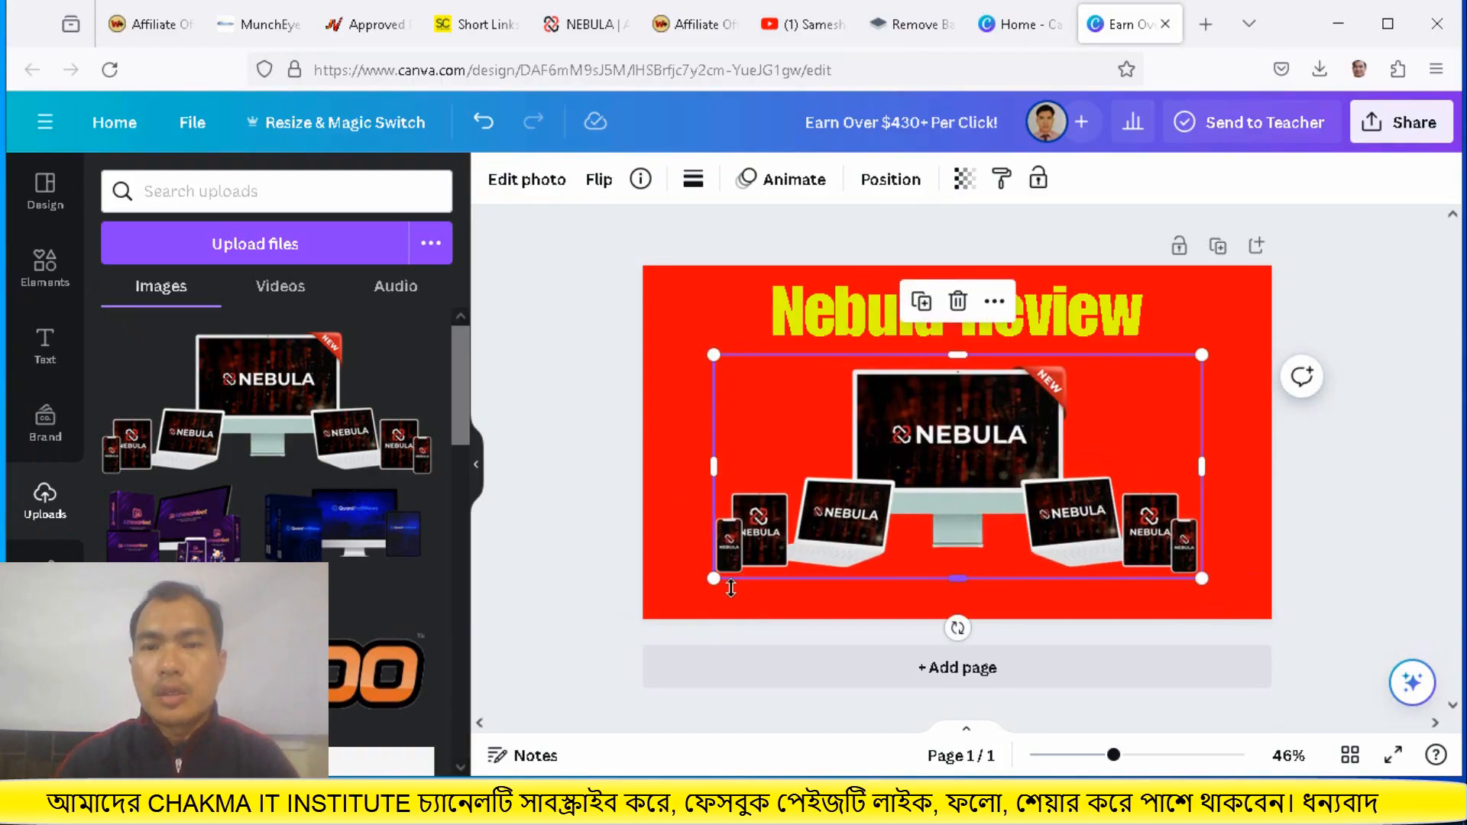
left_click_drag(712, 582, 703, 584)
left_click_drag(1202, 354, 1228, 344)
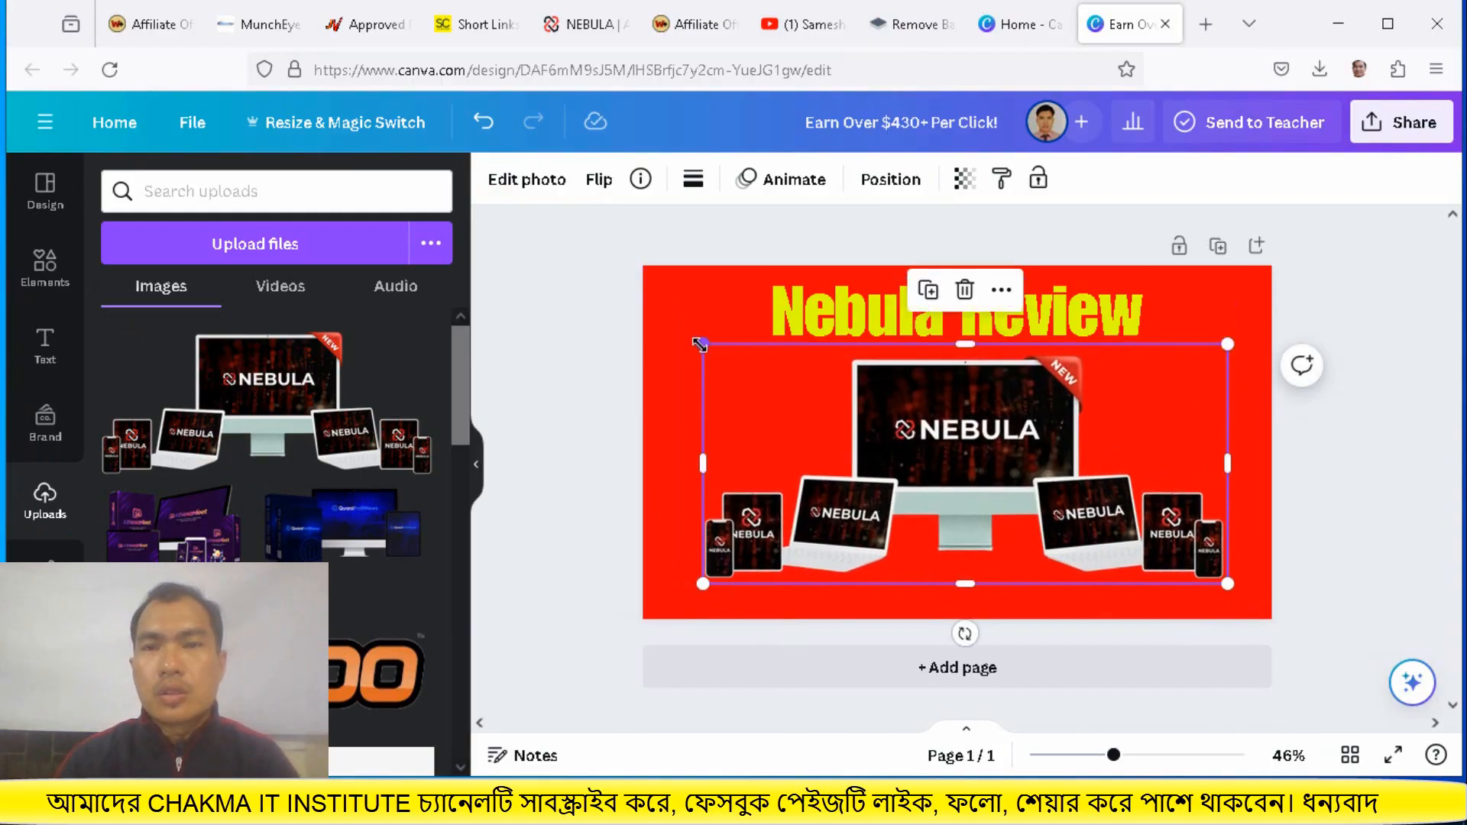
left_click_drag(699, 344, 678, 332)
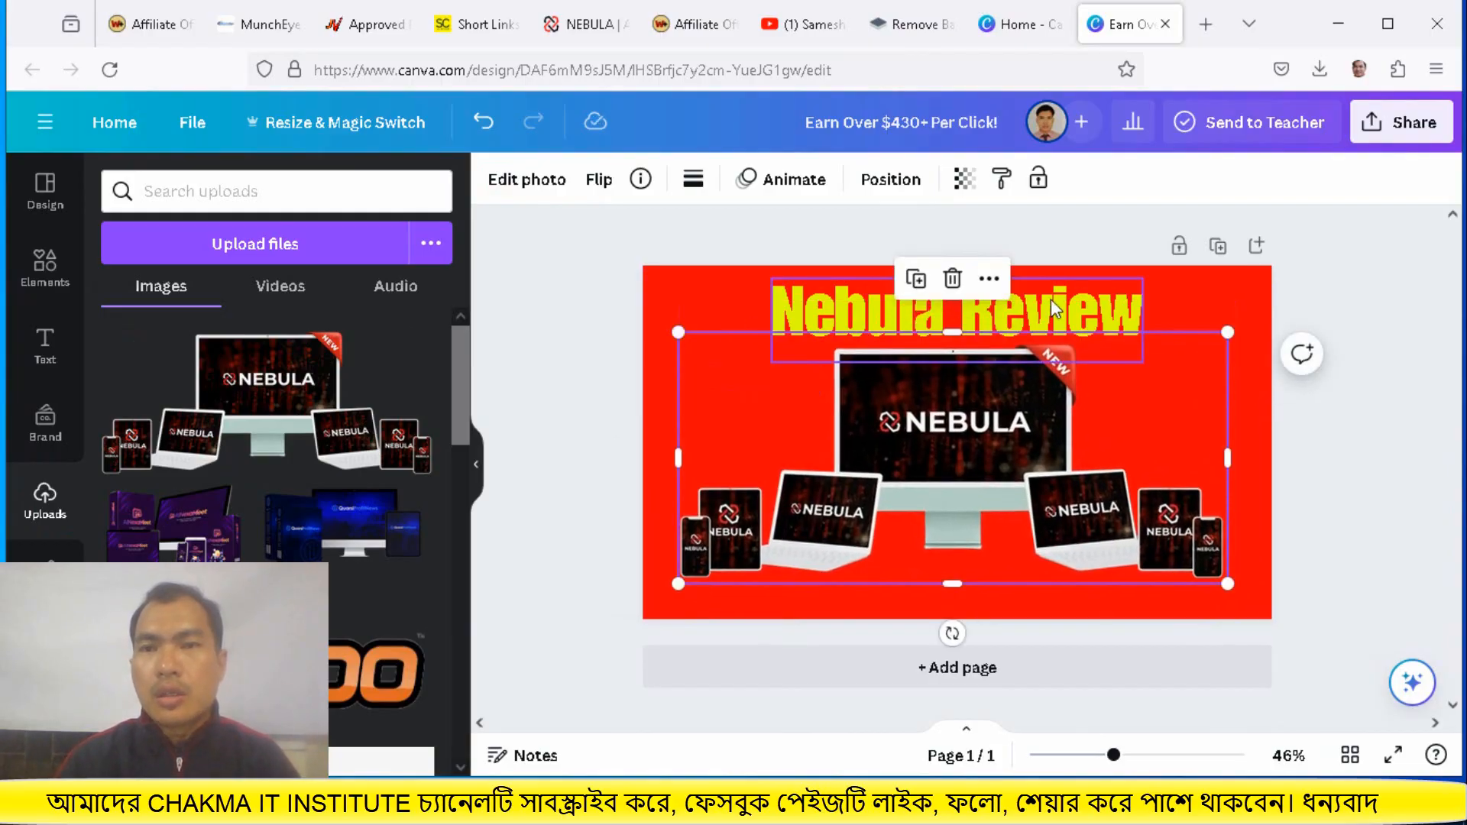
Move the heading slightly up and to the right, and recolour the word "Review" with the light grey photo colour
left_click(1070, 306)
left_click_drag(1070, 305, 1082, 300)
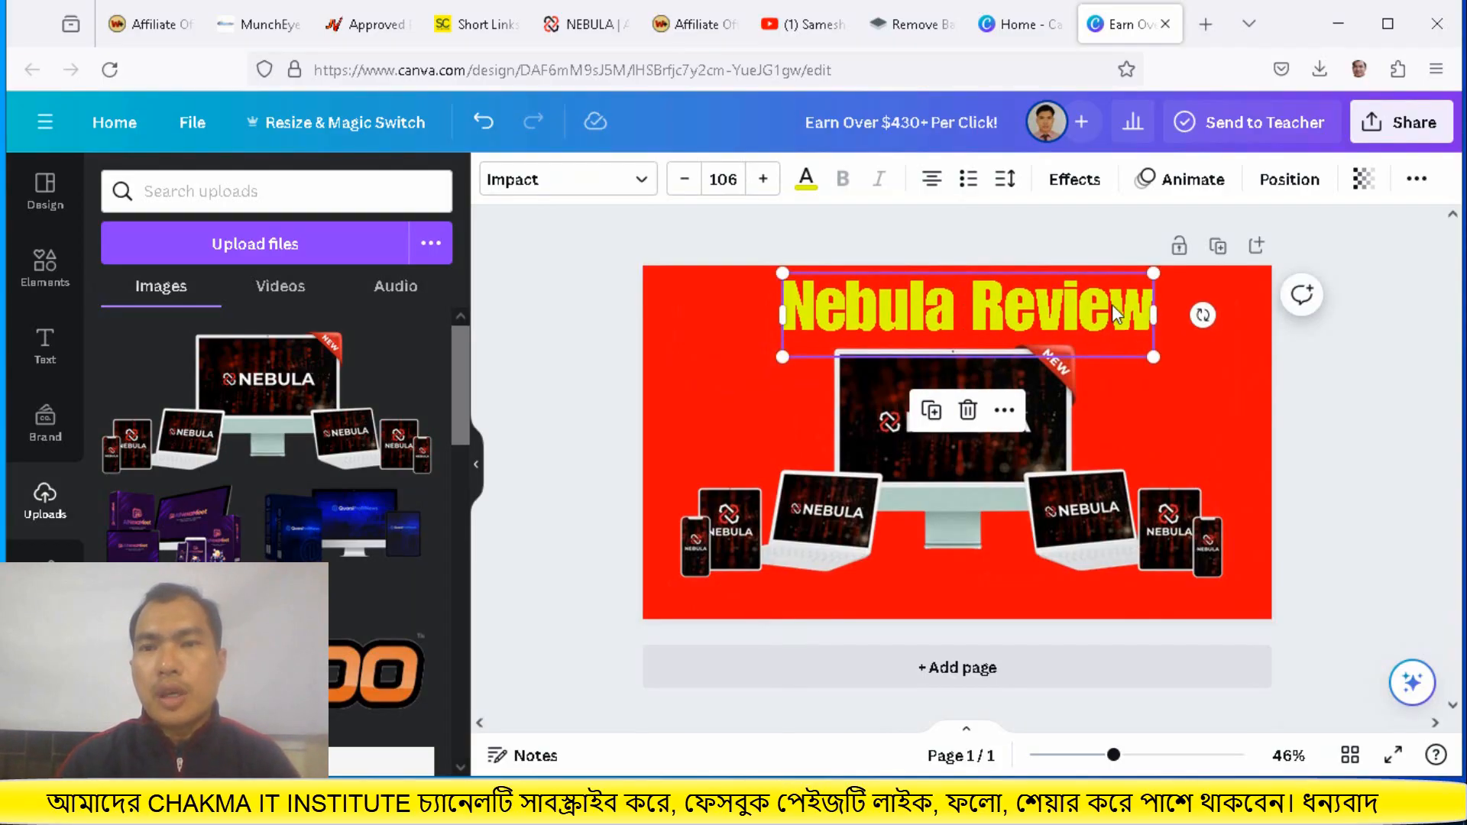
left_click(970, 307)
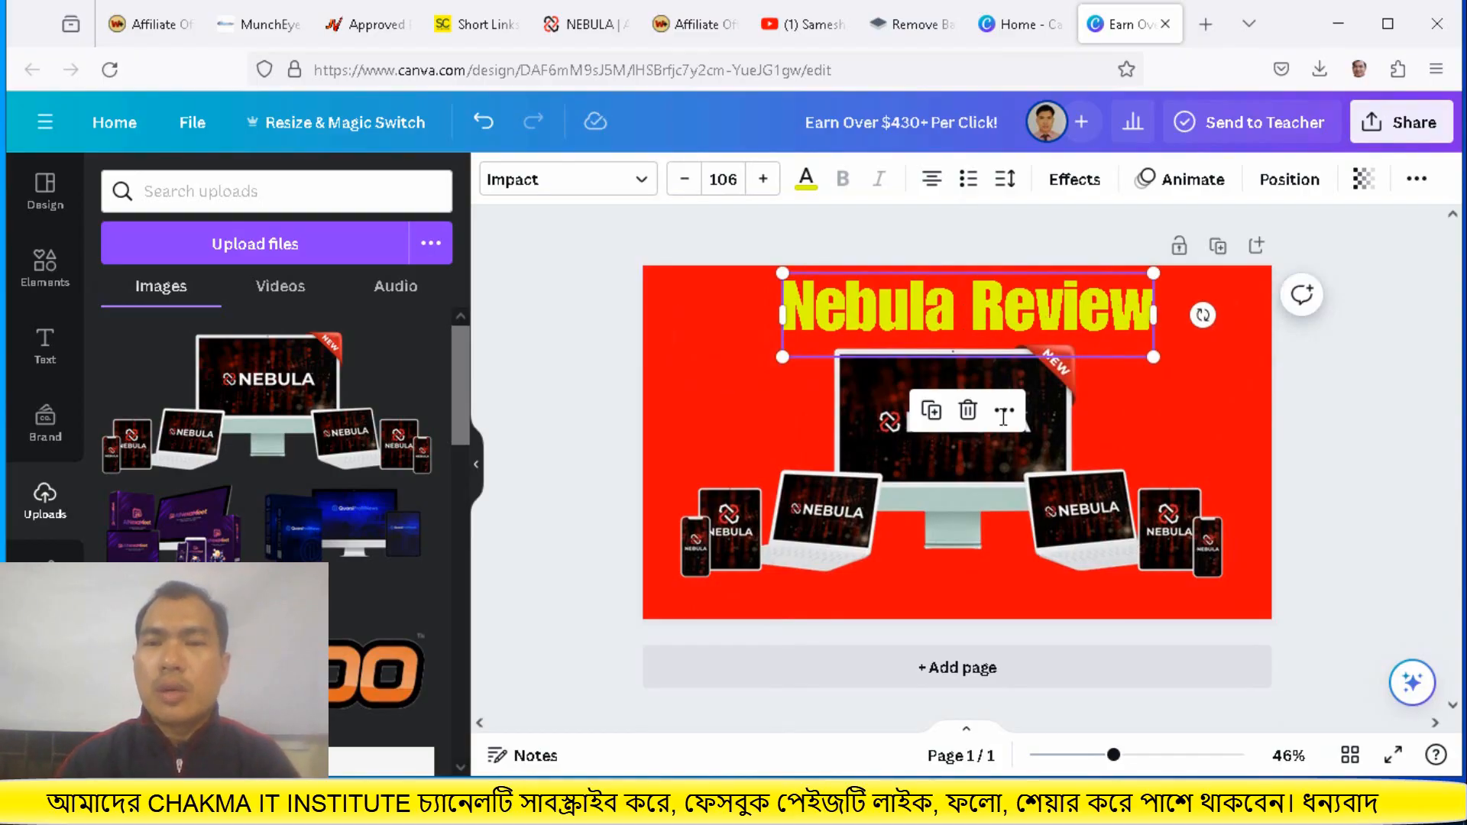
left_click_drag(974, 315, 1154, 315)
left_click(806, 182)
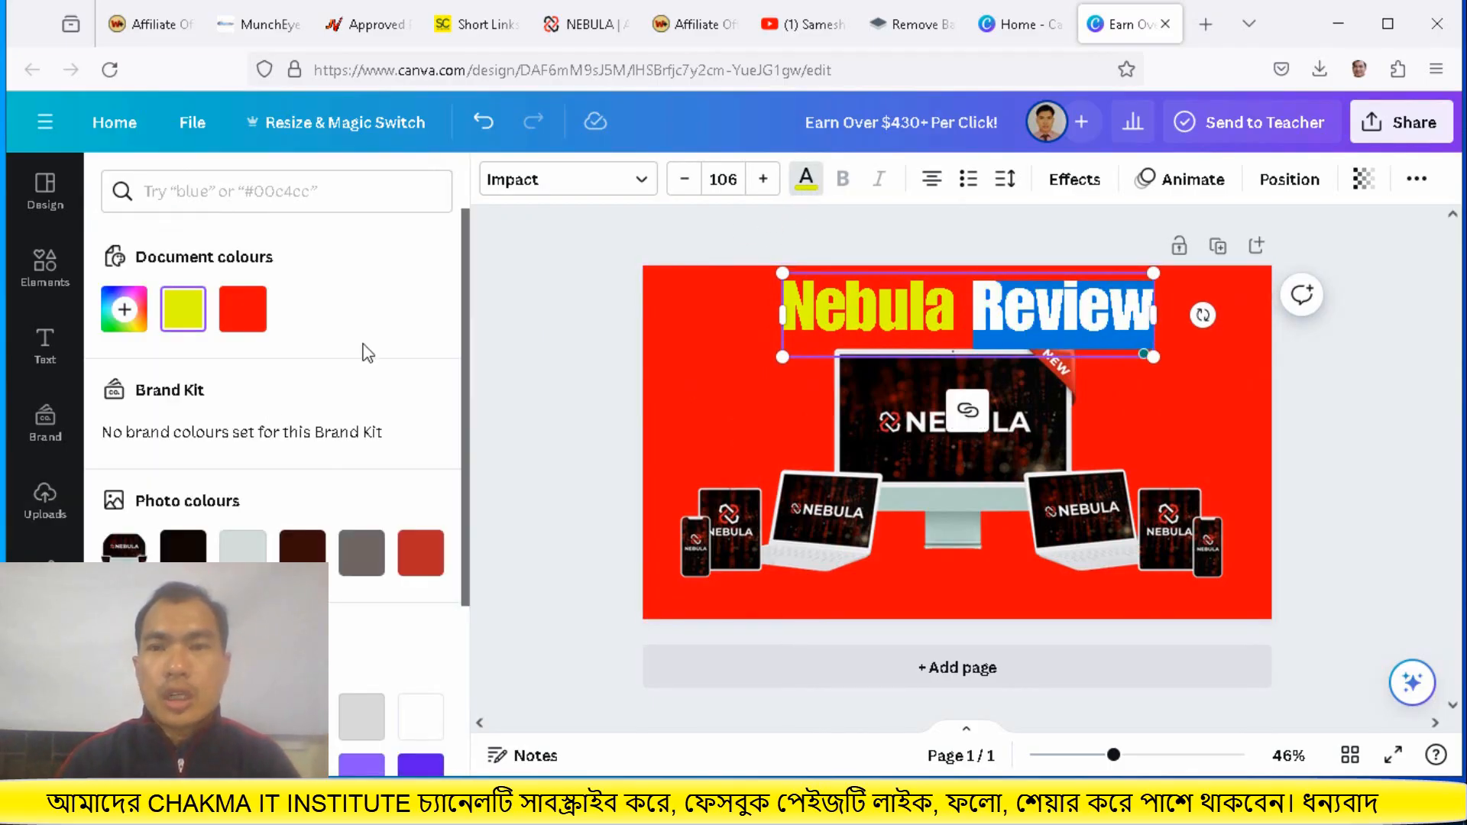
scroll(362, 466, "down", 2)
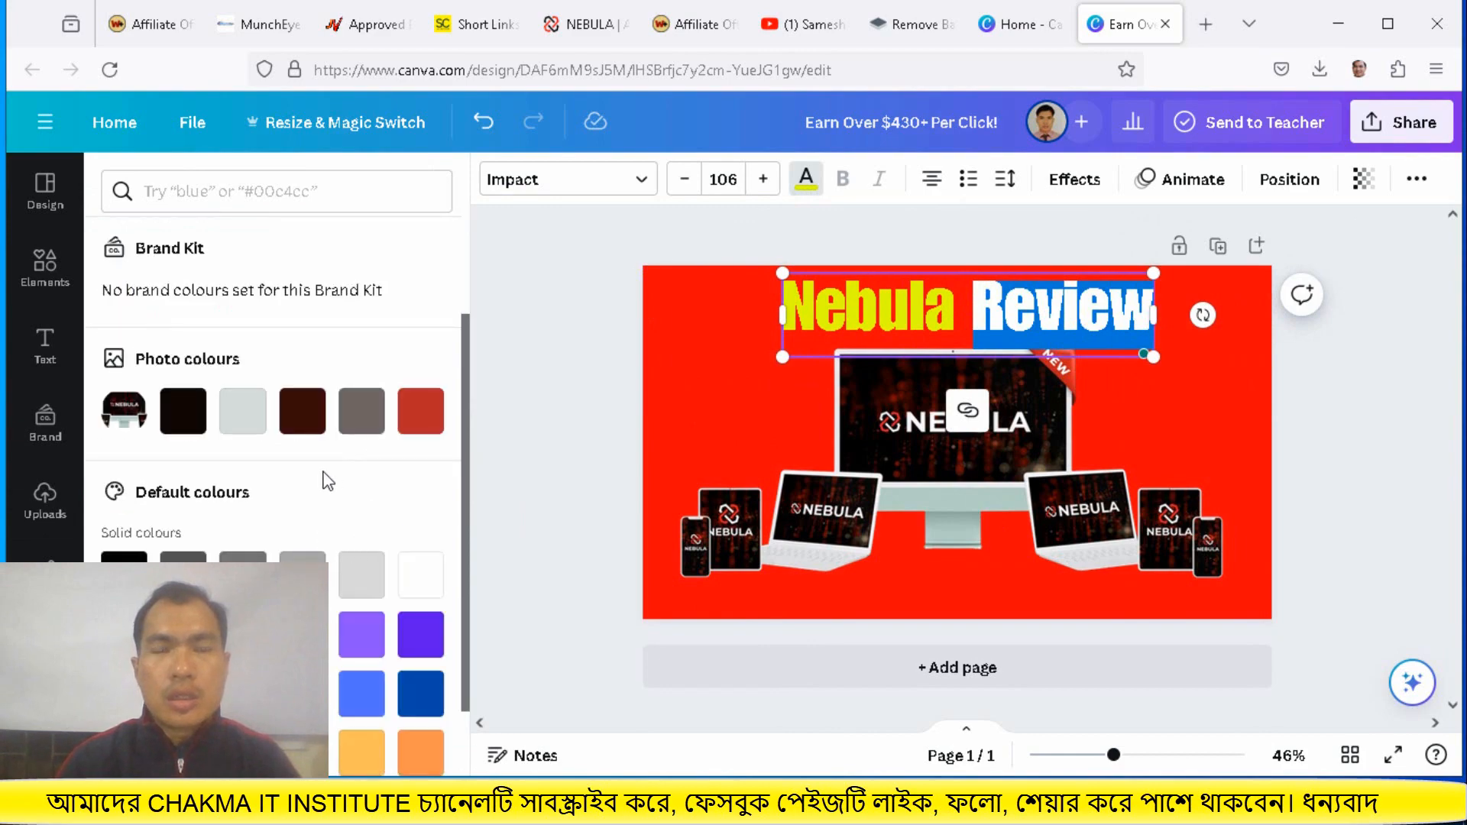
left_click(243, 416)
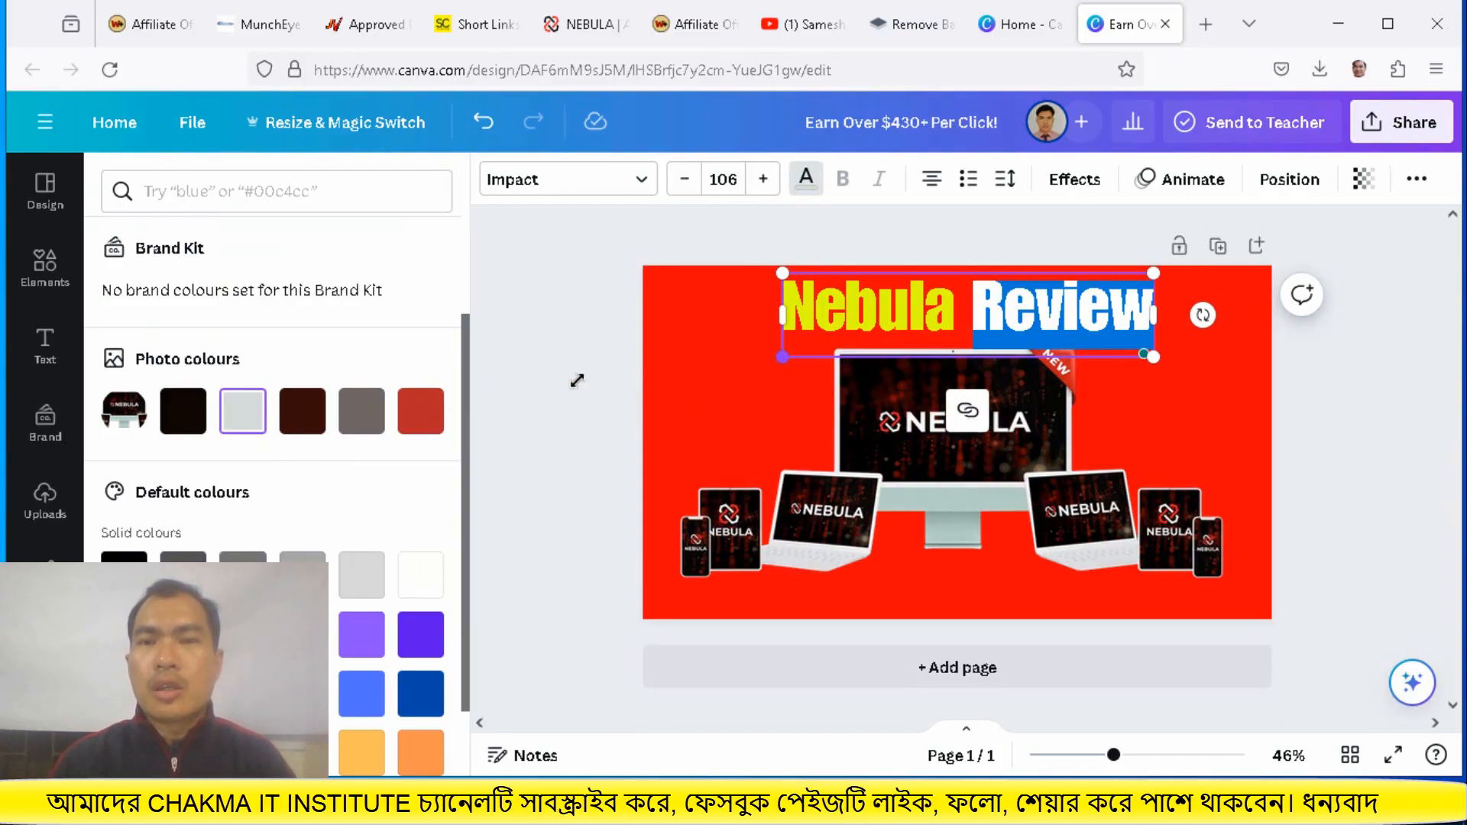
Enlarge the "Nebula Review" heading to font size 115 by extending its text box toward the page's left edge
left_click_drag(577, 381, 723, 331)
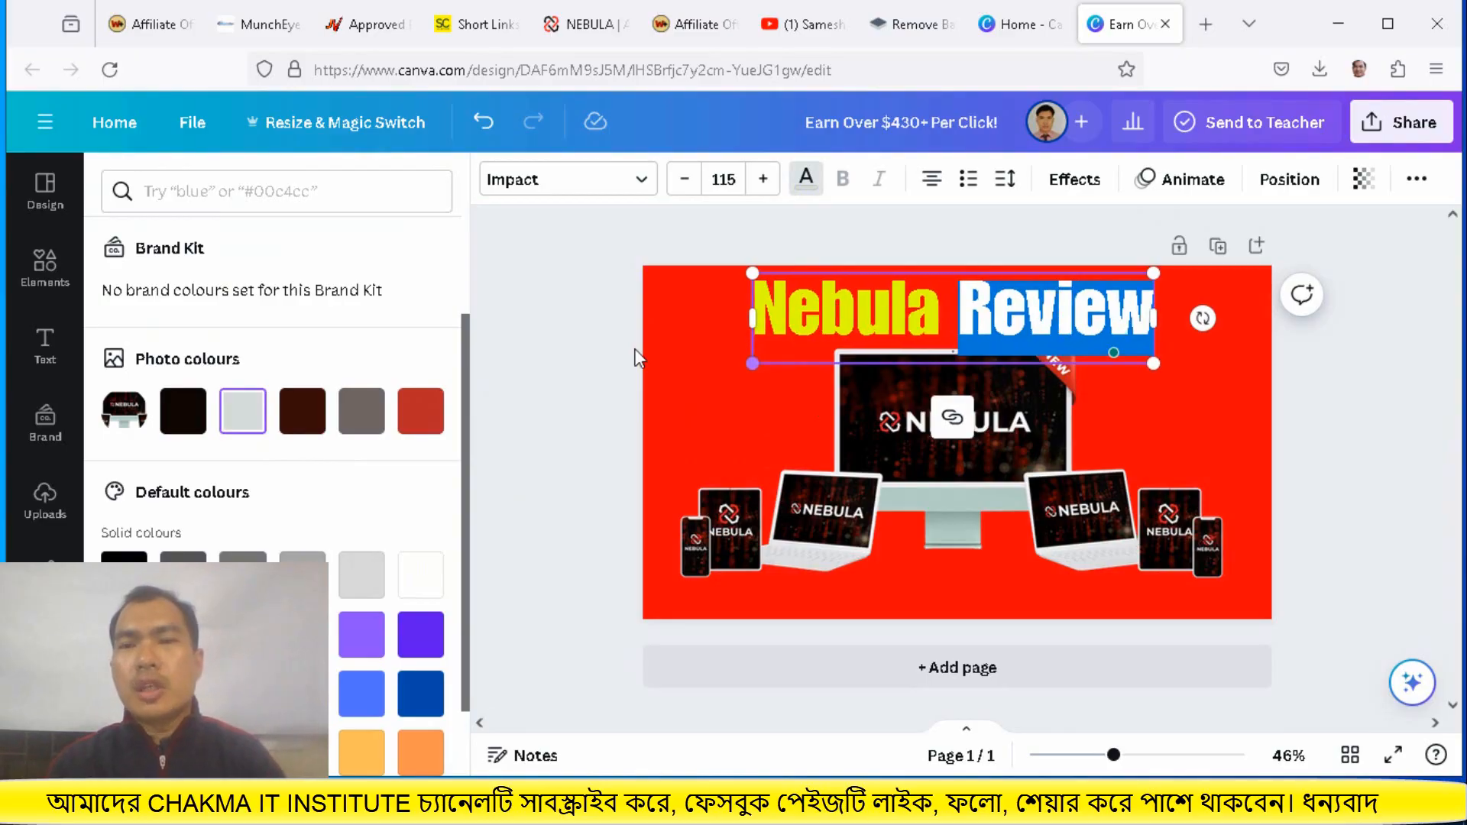
left_click(636, 351)
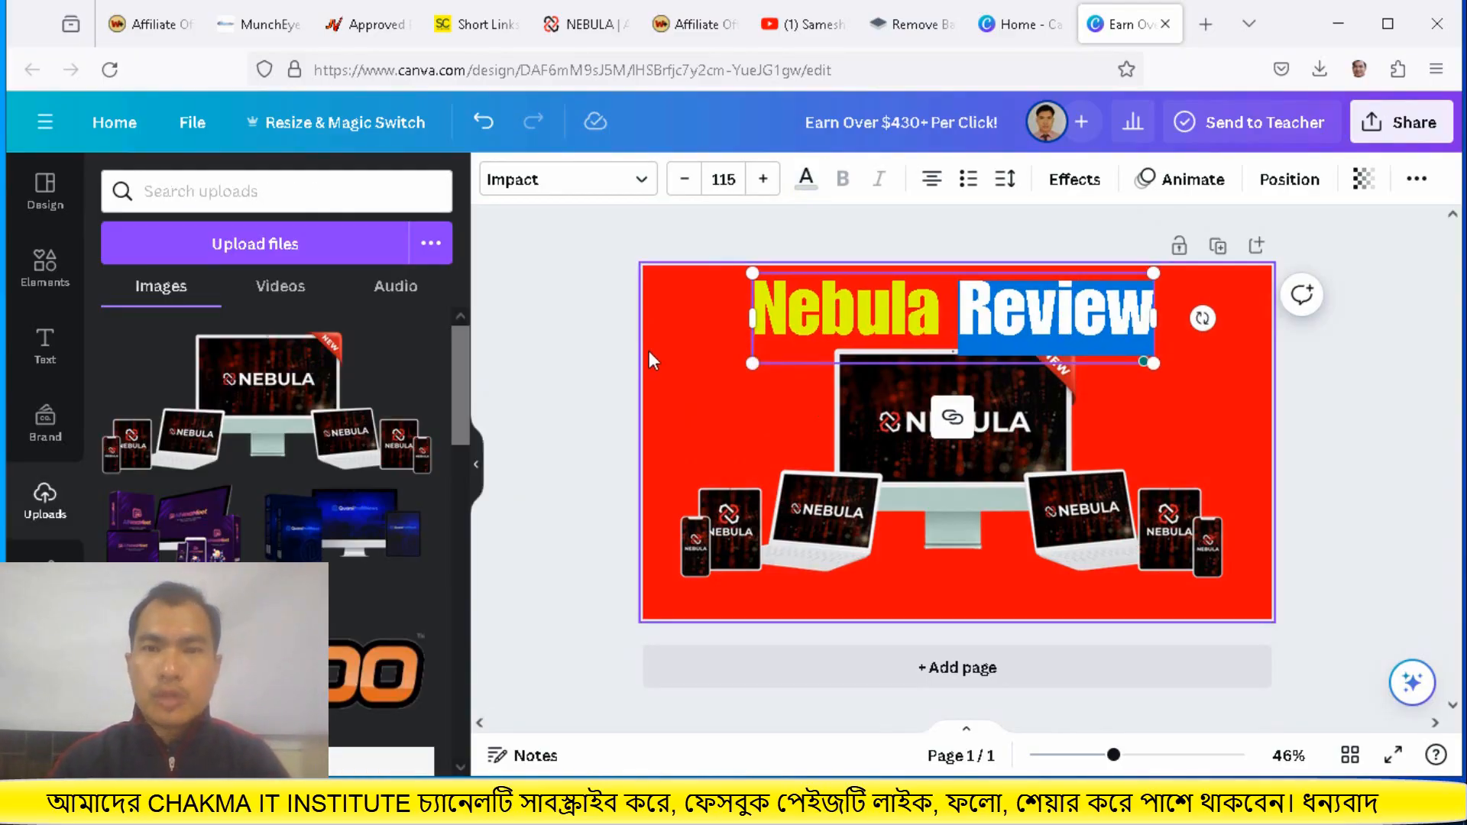
left_click(657, 352)
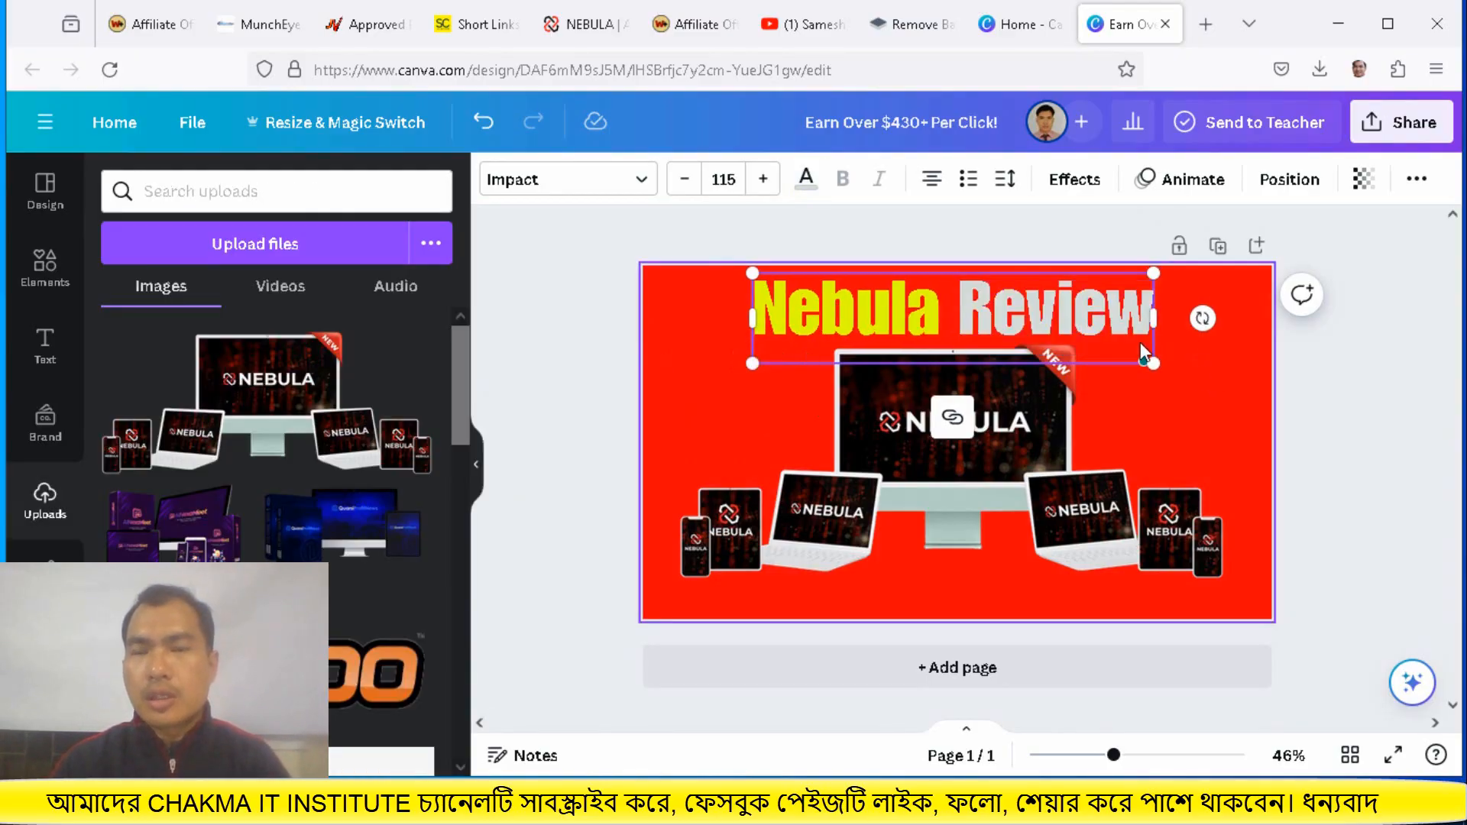
Centre the "Nebula Review" heading horizontally on the page and align its text box with the page's upper edge
left_click_drag(1108, 318, 1116, 314)
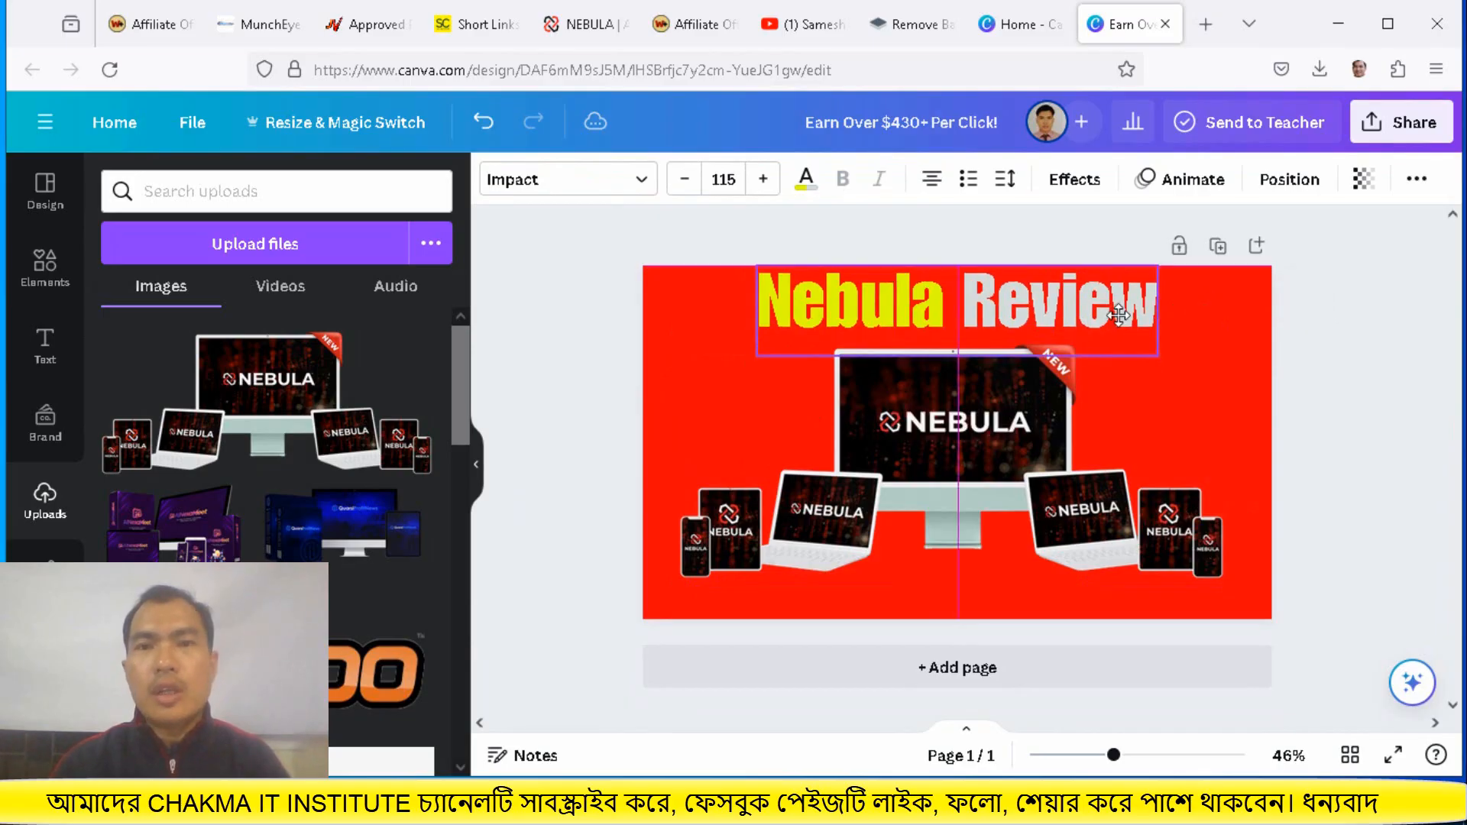
left_click(662, 341)
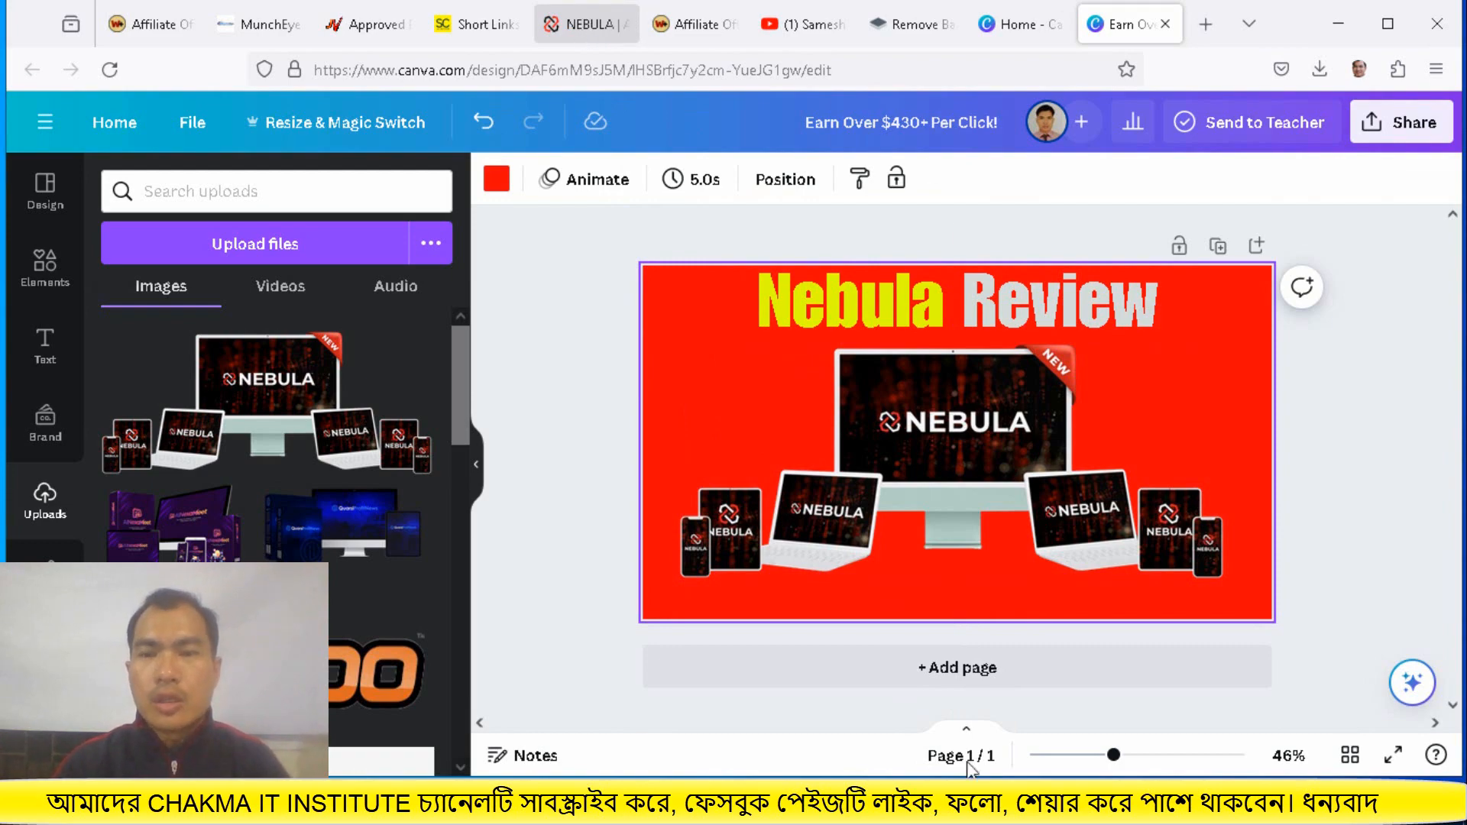
Copy the headline "Nebula To Earn $2 A Lead & Up to $500/Sale" from the grabnebula.com/jv page
left_click(587, 25)
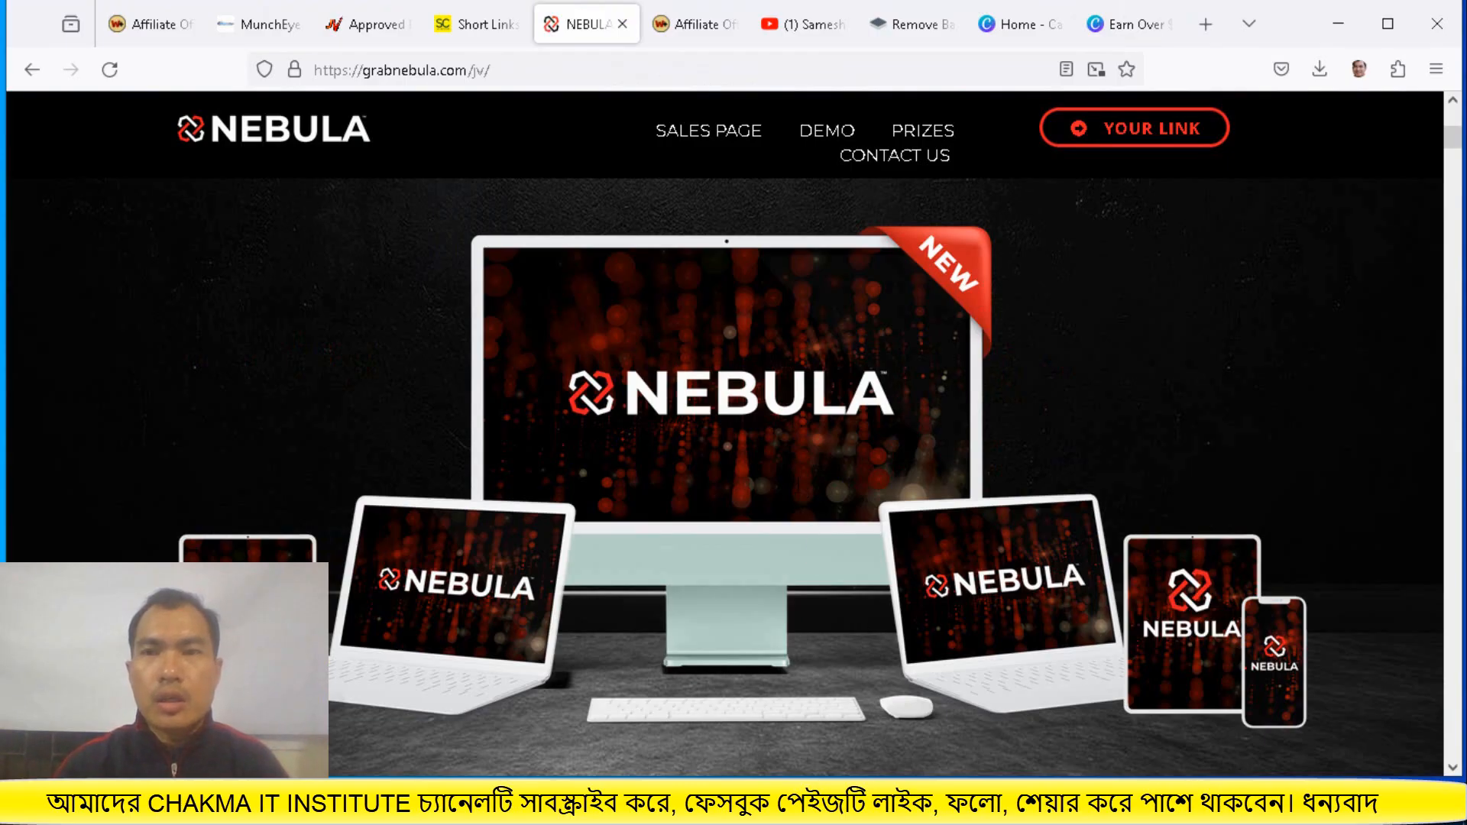
scroll(797, 493, "up", 4)
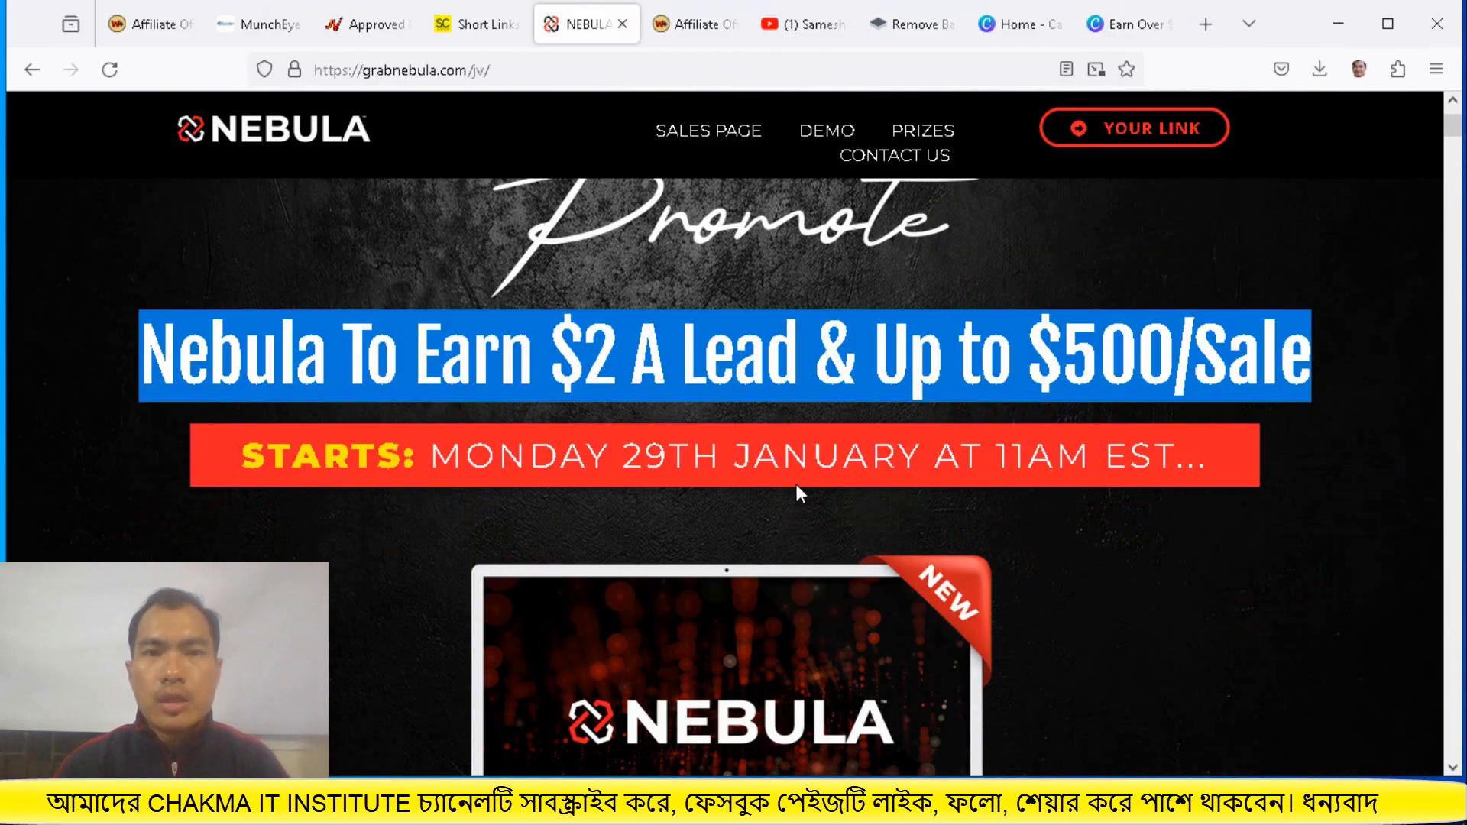
scroll(797, 489, "down", 1)
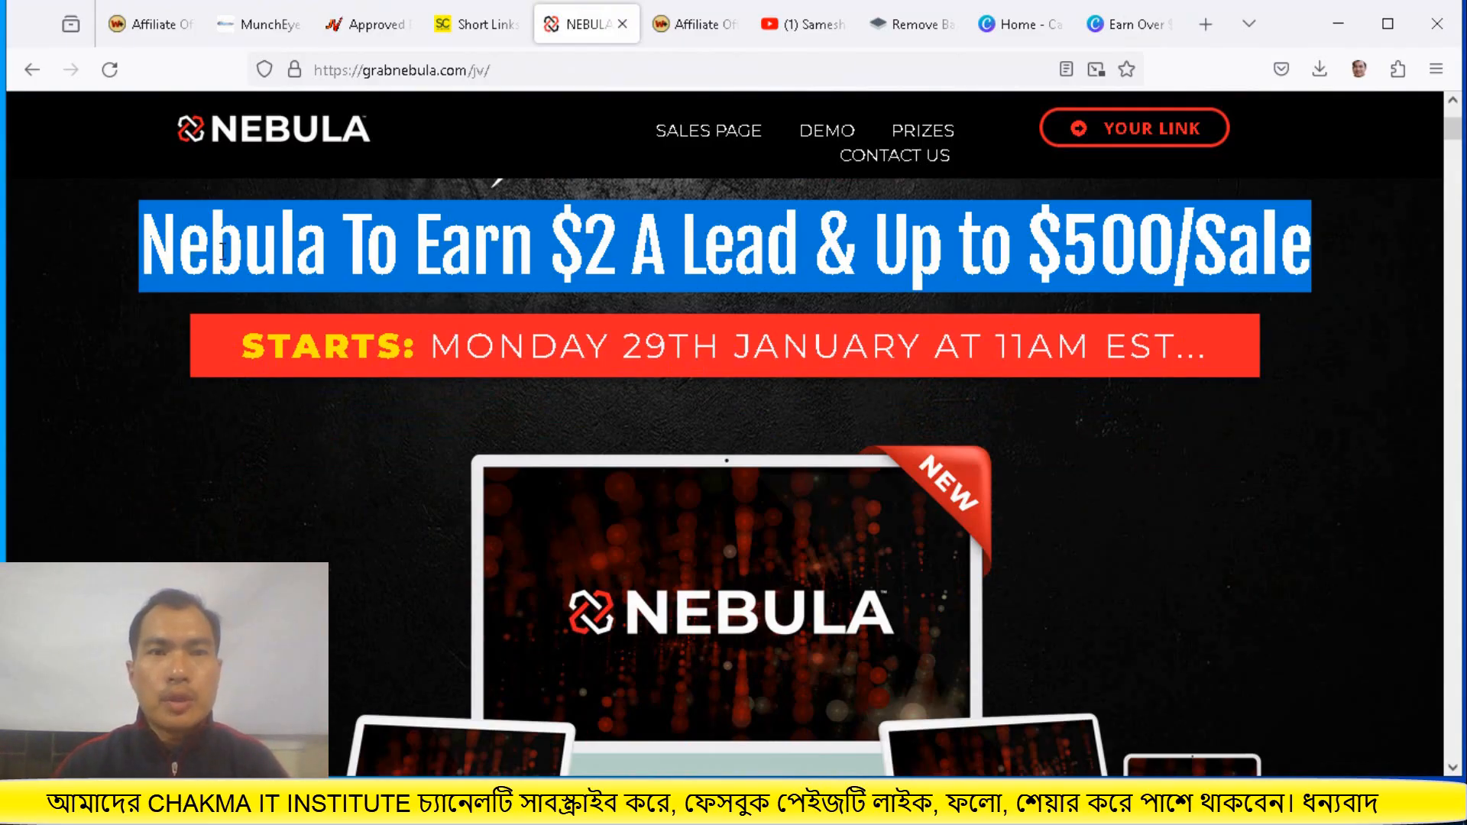
left_click(153, 249)
left_click_drag(142, 248, 212, 248)
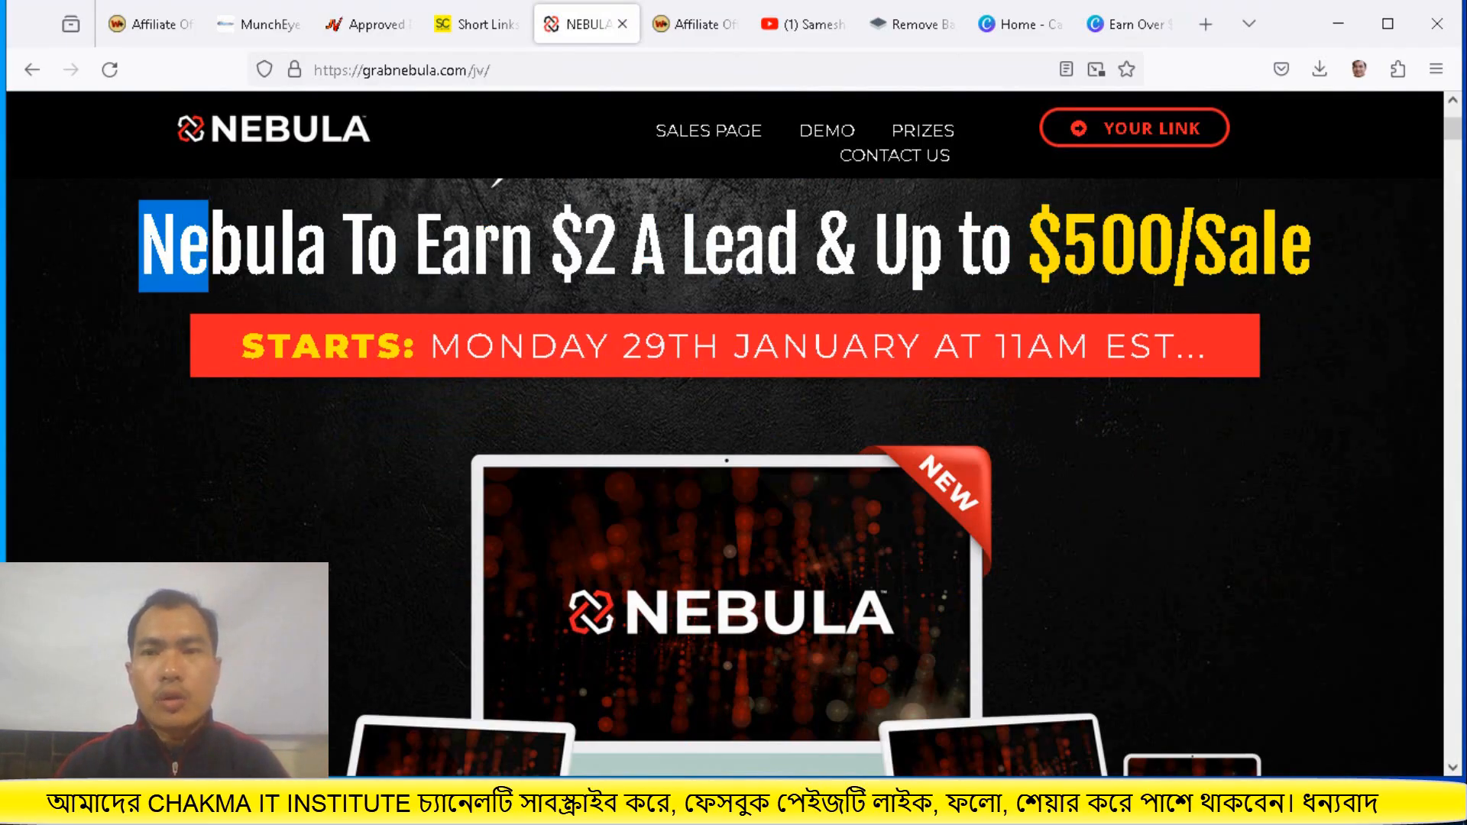
left_click_drag(1308, 246, 1308, 252)
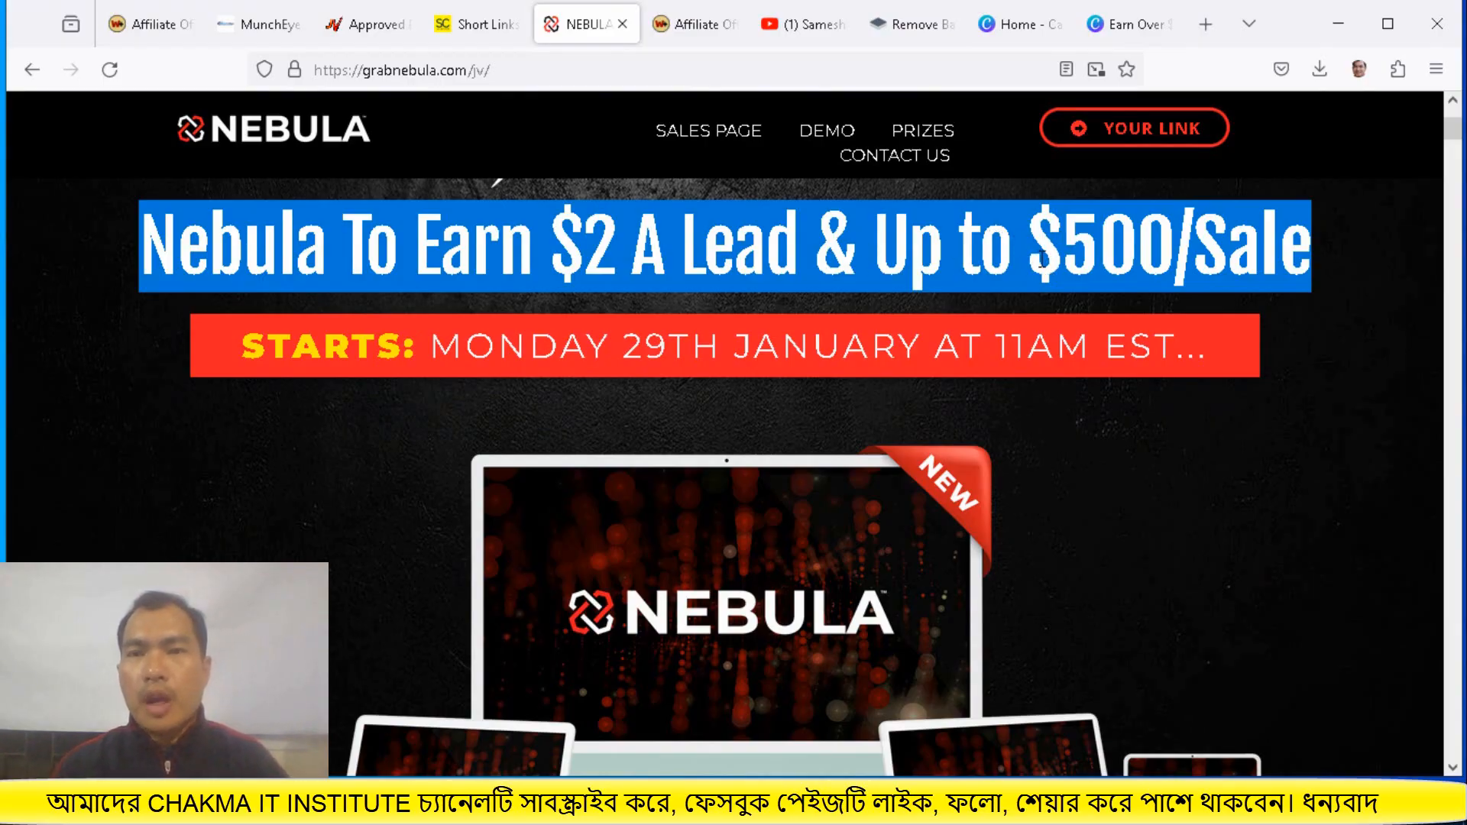
right_click(1020, 252)
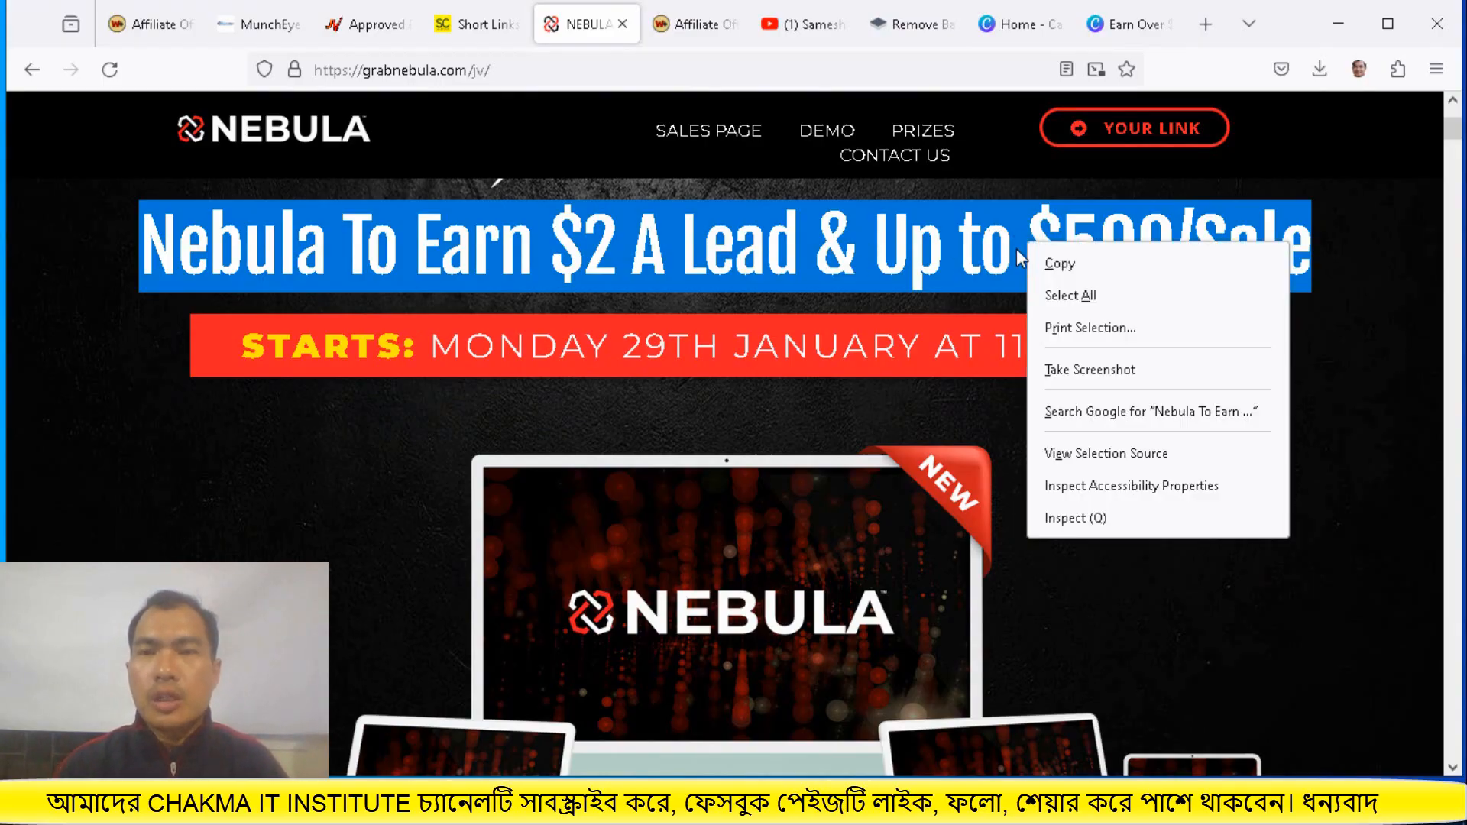
left_click(1059, 264)
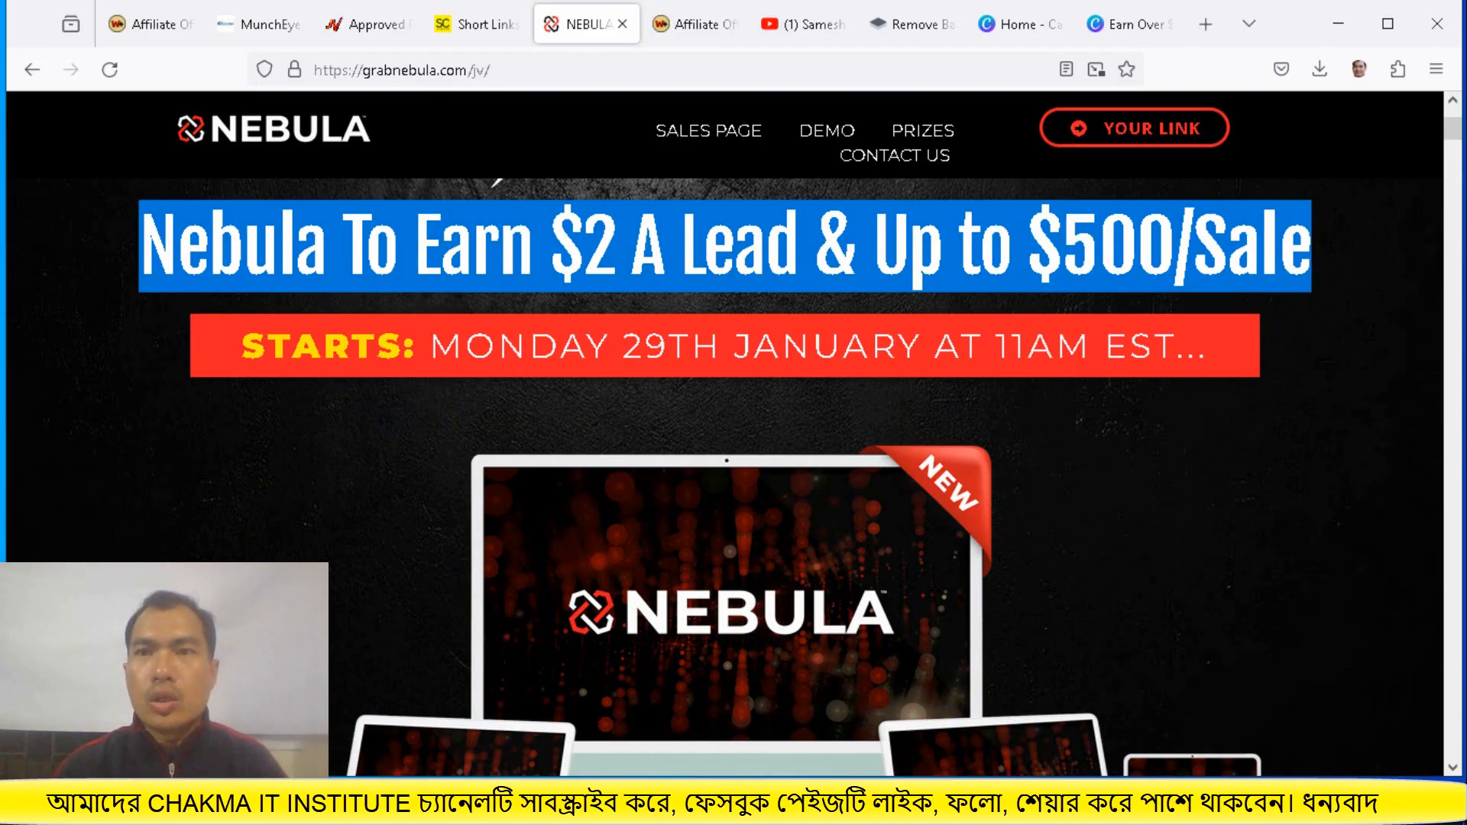
Back in the Canva design, add a subheading at the mockup's lower edge and replace its text with the copied headline
left_click(1119, 24)
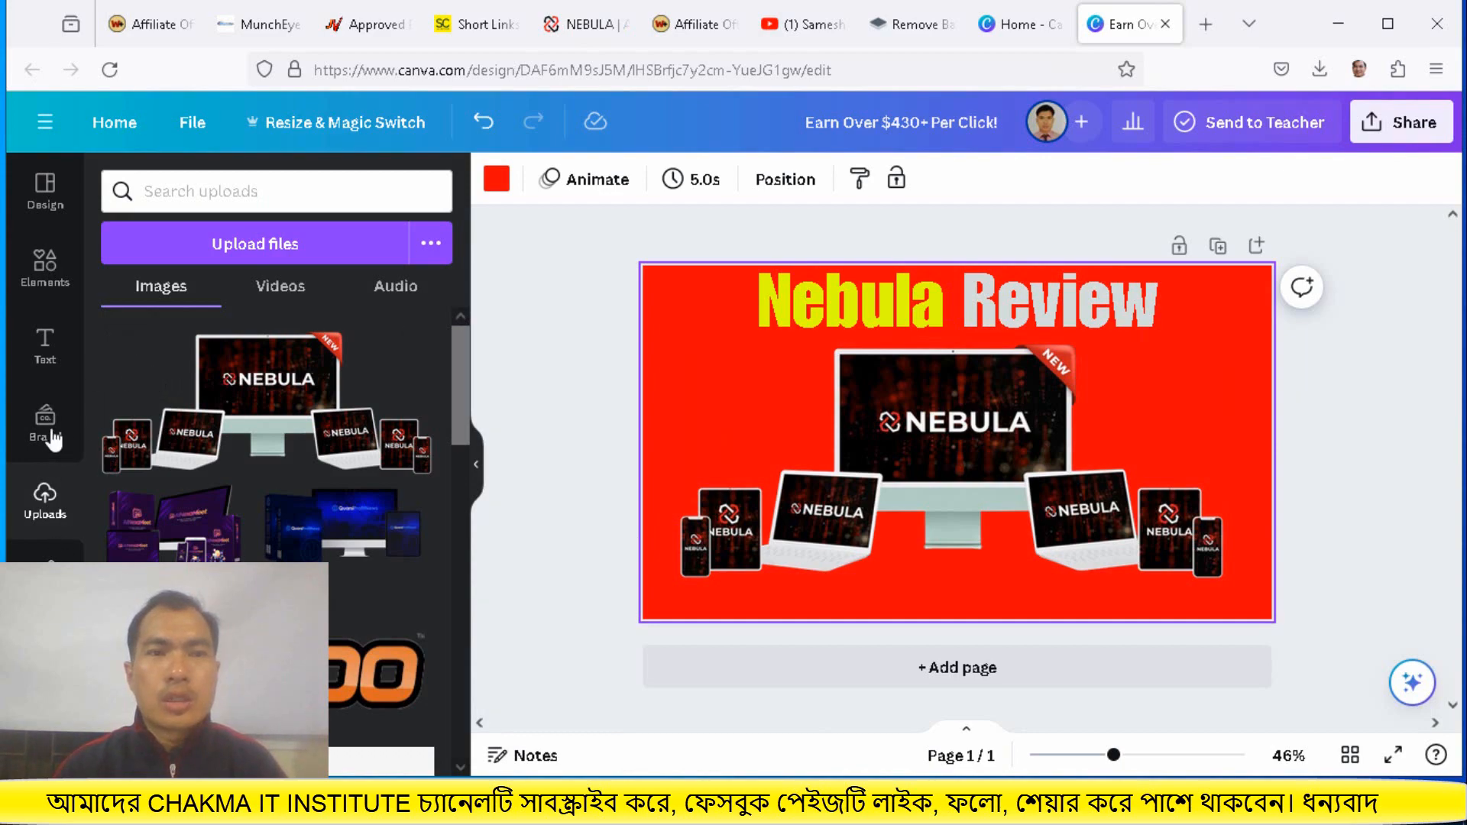
left_click(45, 348)
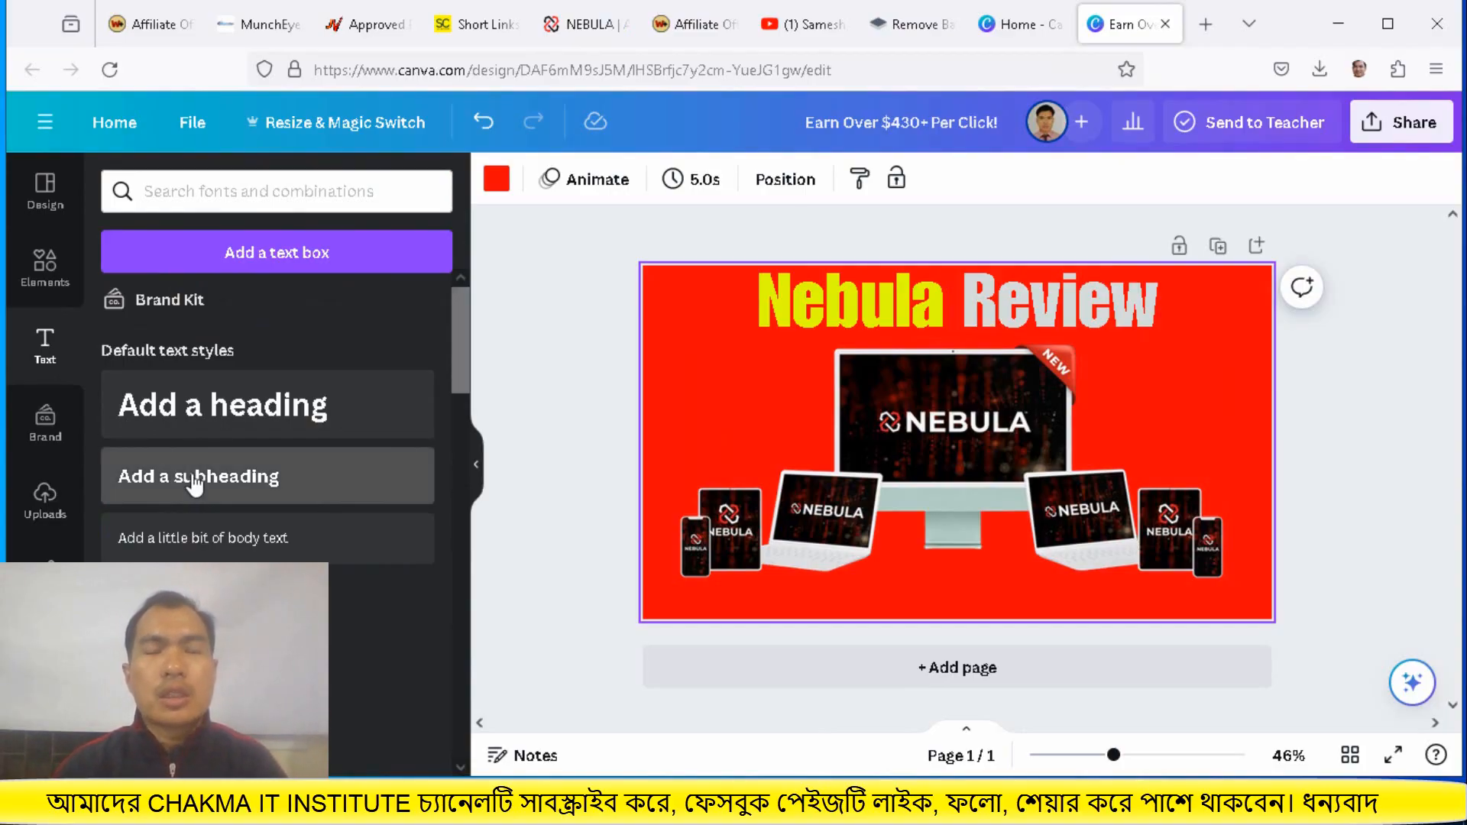
left_click(195, 480)
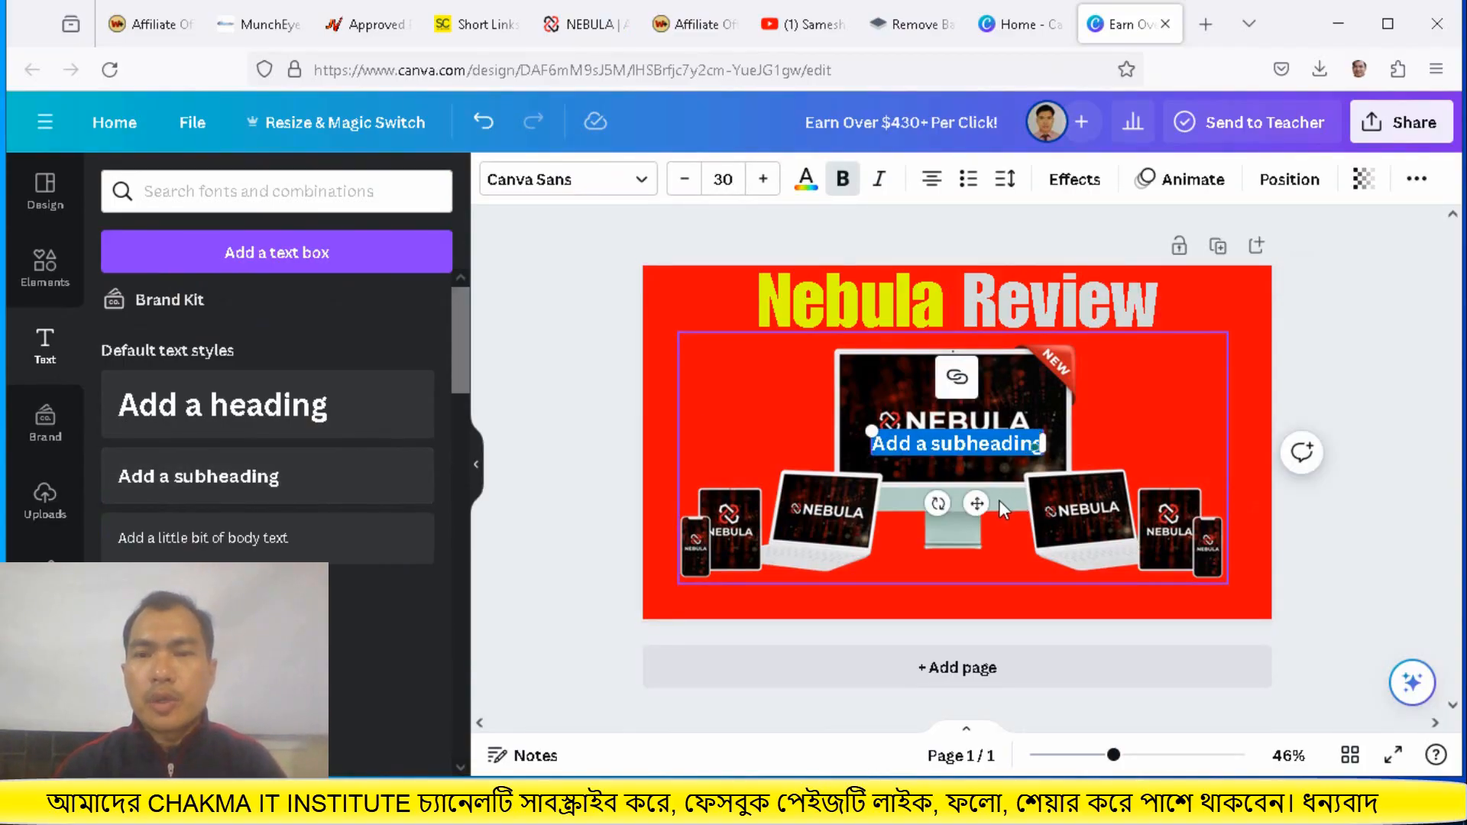
left_click_drag(978, 505, 972, 634)
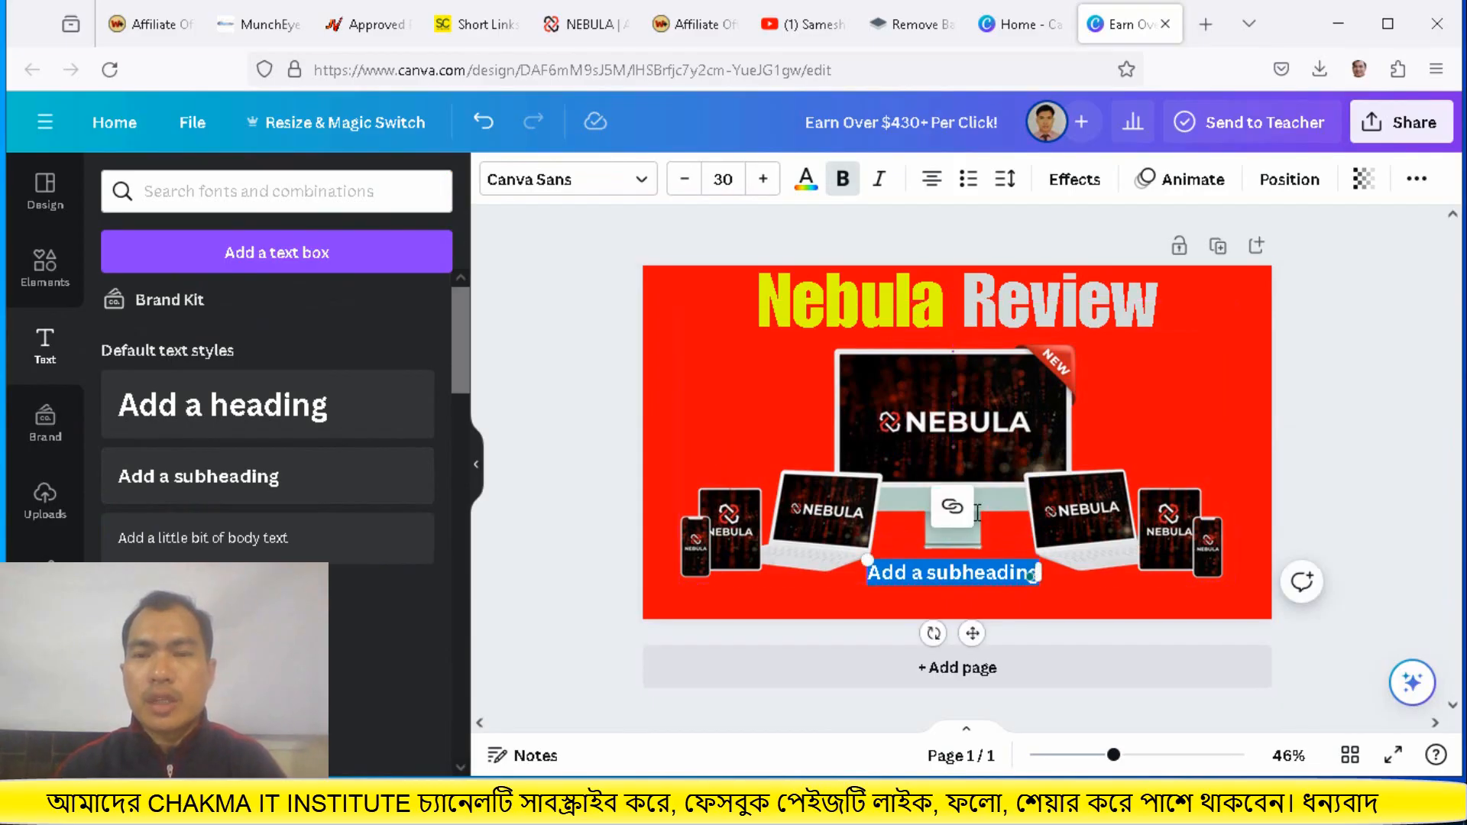
right_click(970, 573)
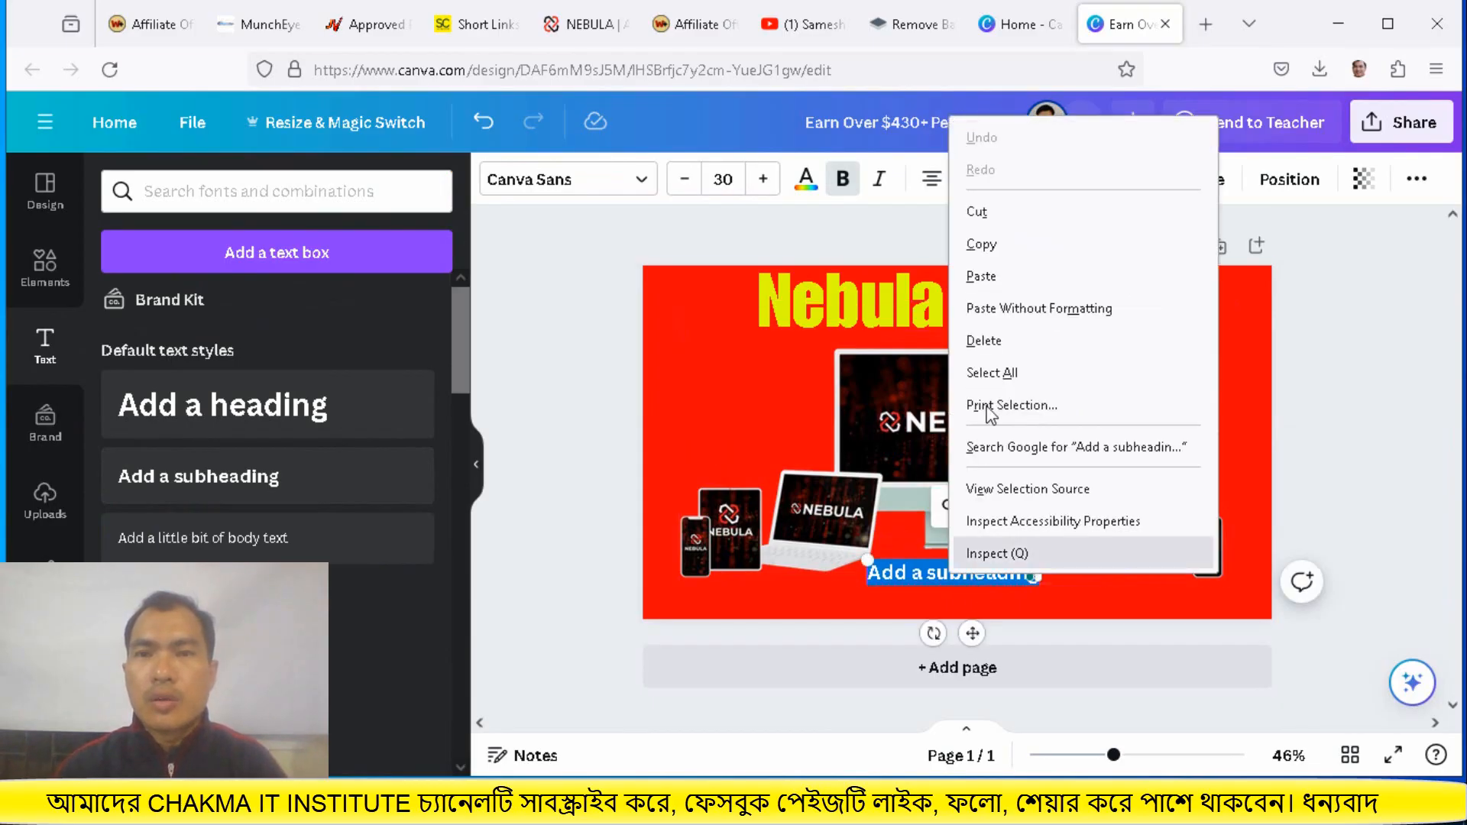
left_click(991, 276)
key("ctrl+v")
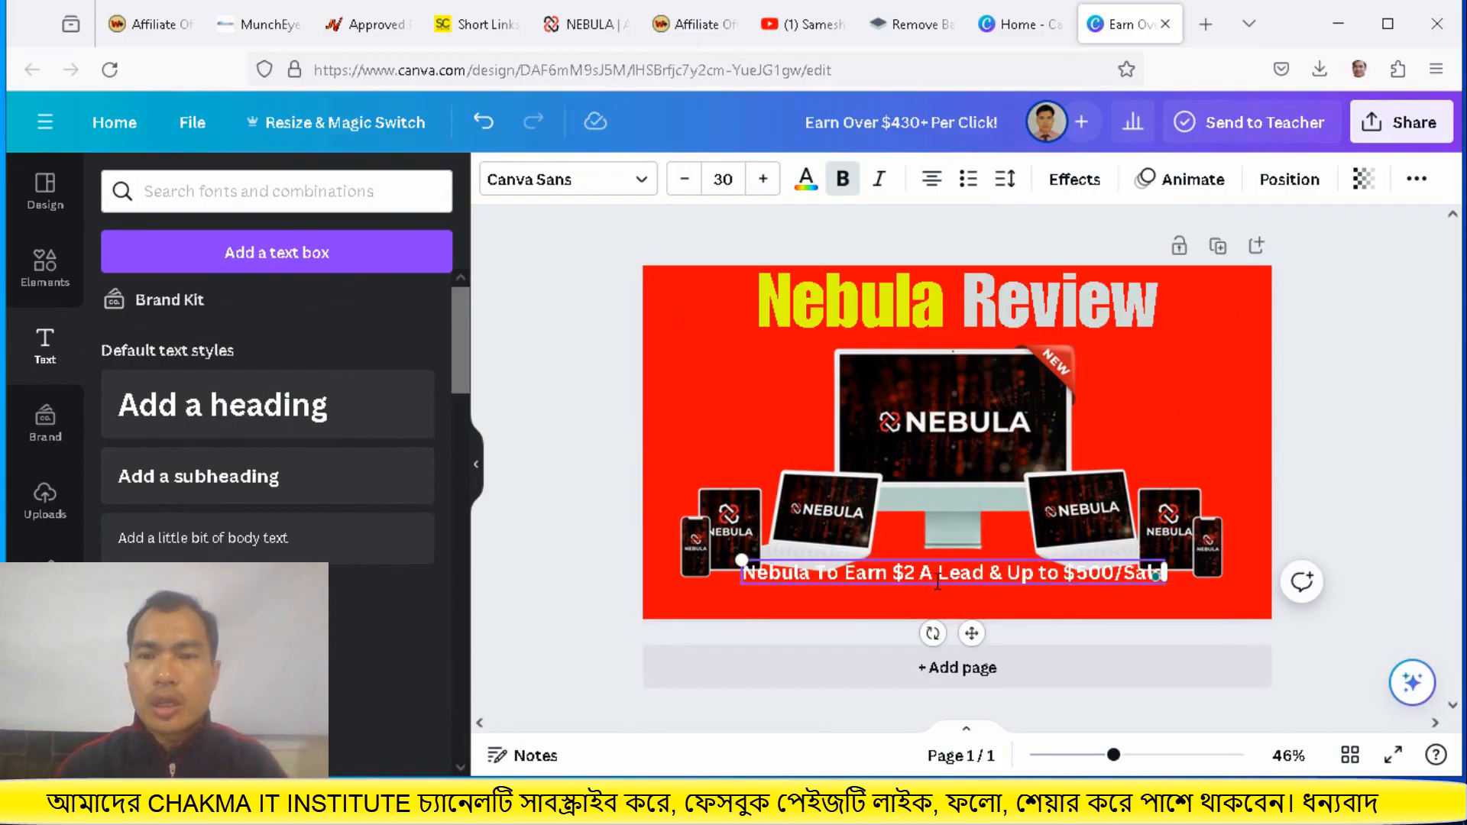
Move the subheading just below the mockup, enlarge it to font size 36 and centre it horizontally on the page
left_click_drag(973, 633, 982, 655)
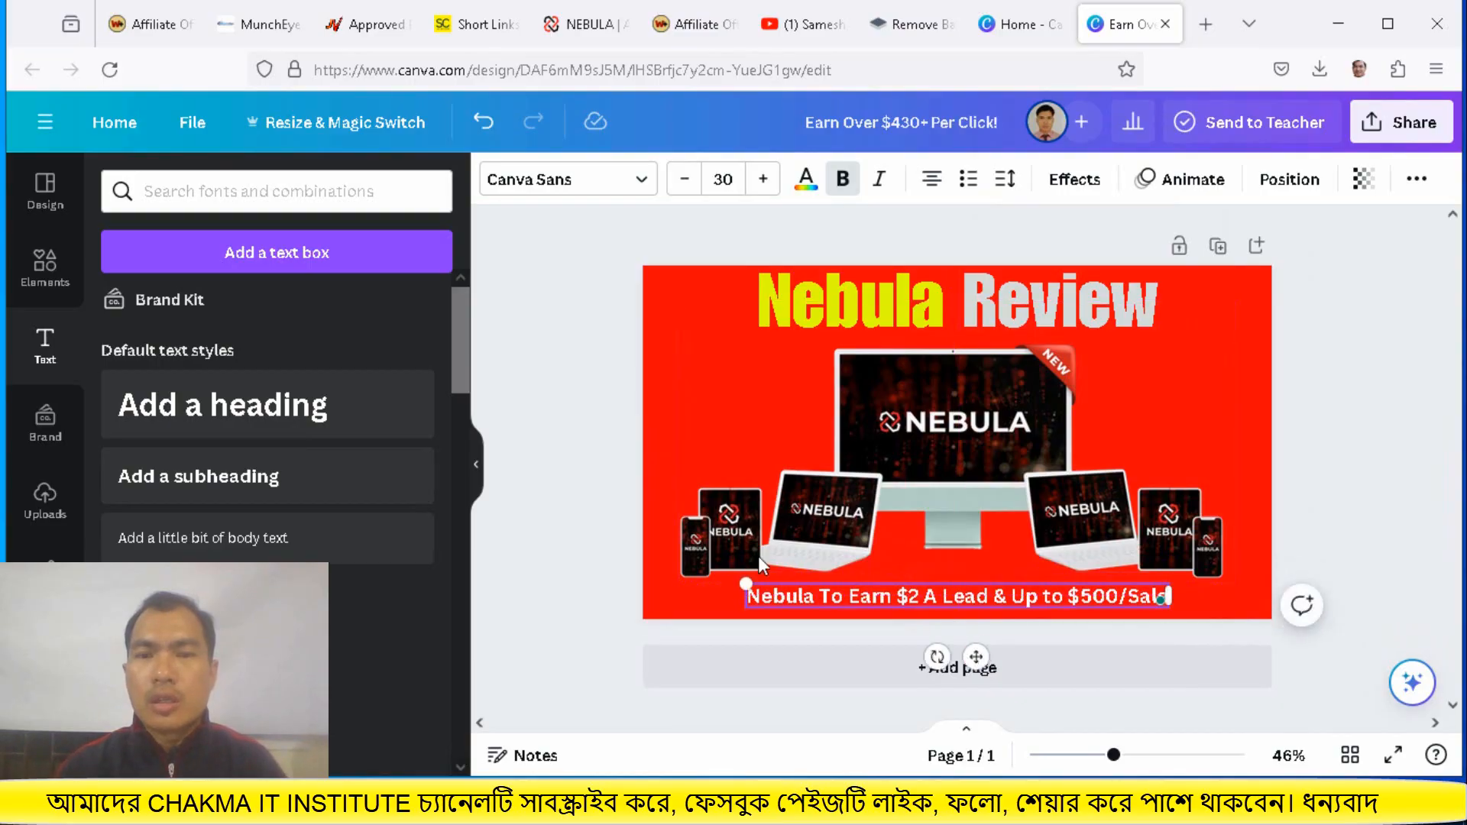
left_click_drag(746, 585, 660, 582)
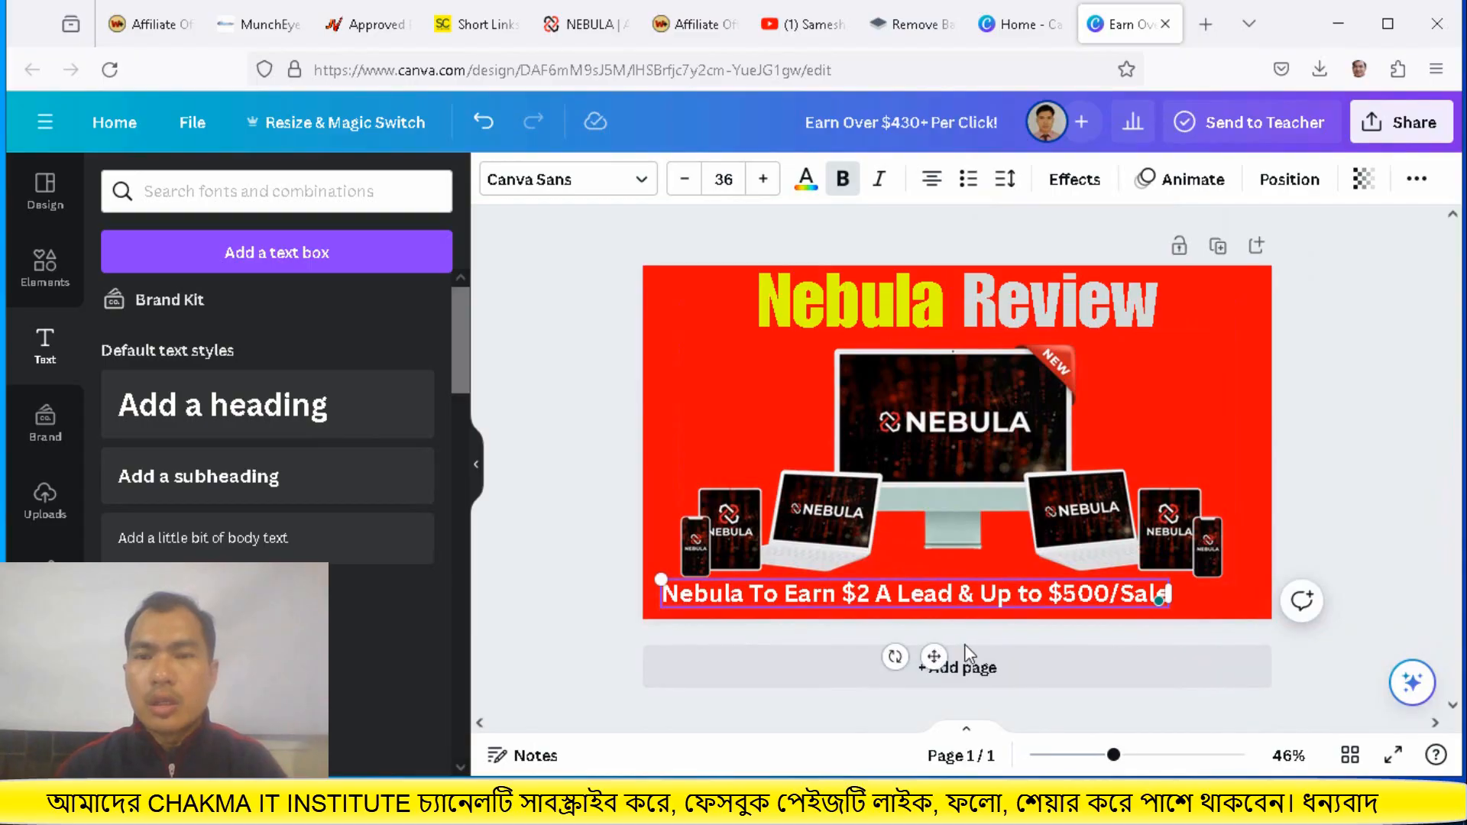
left_click(995, 641)
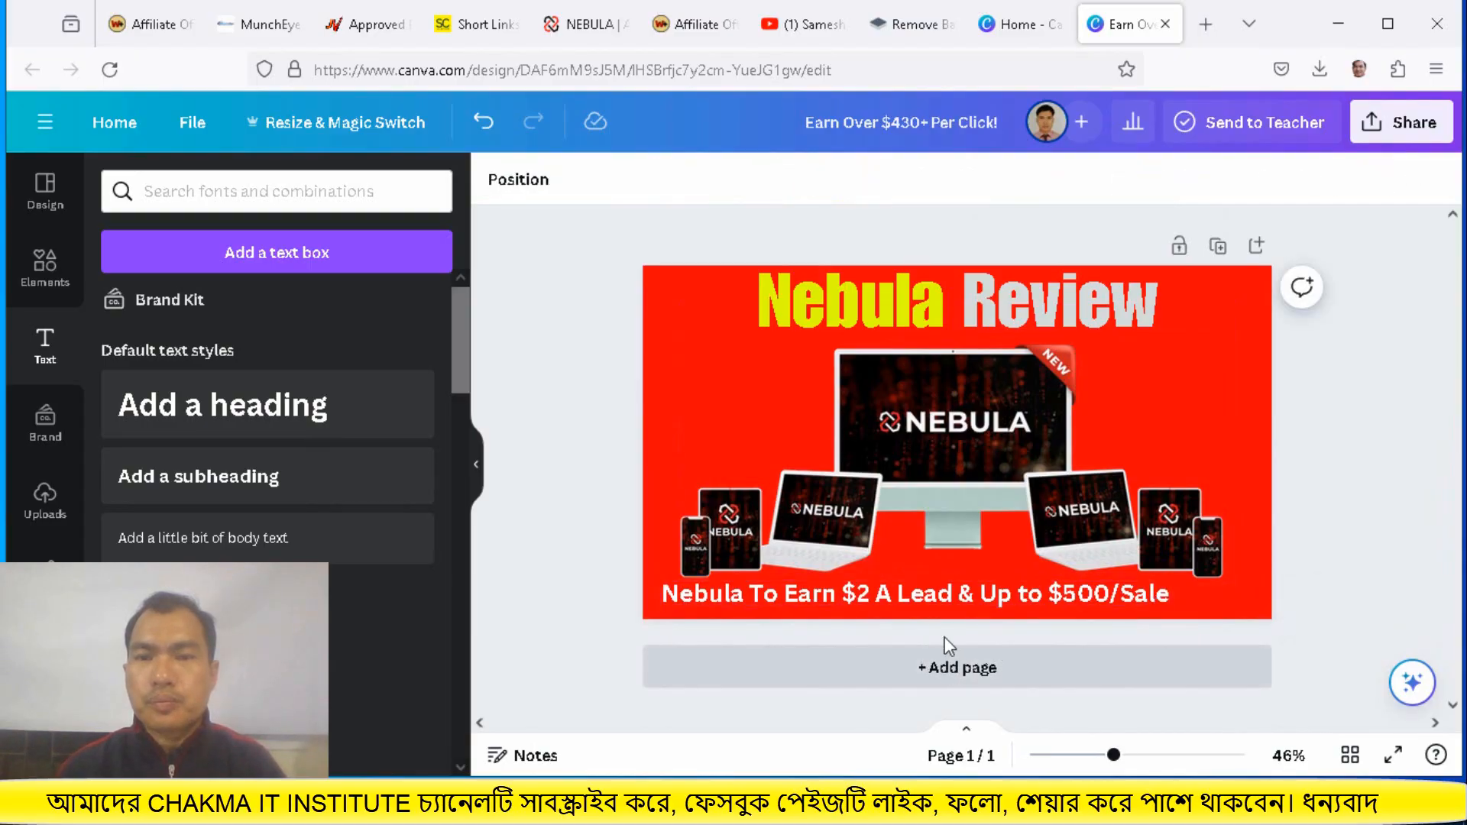
left_click(934, 597)
left_click_drag(940, 658, 973, 656)
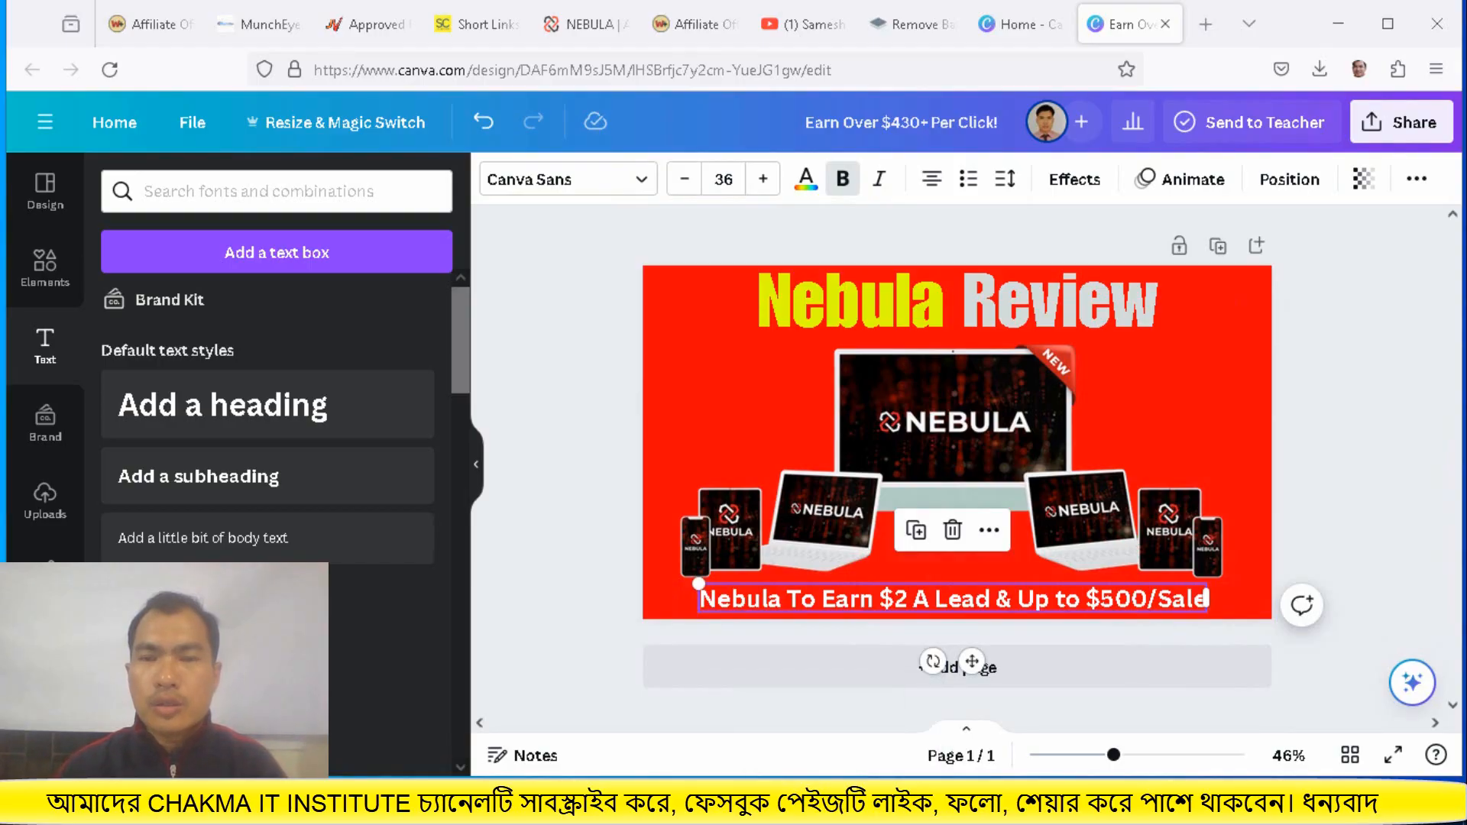
key("F9")
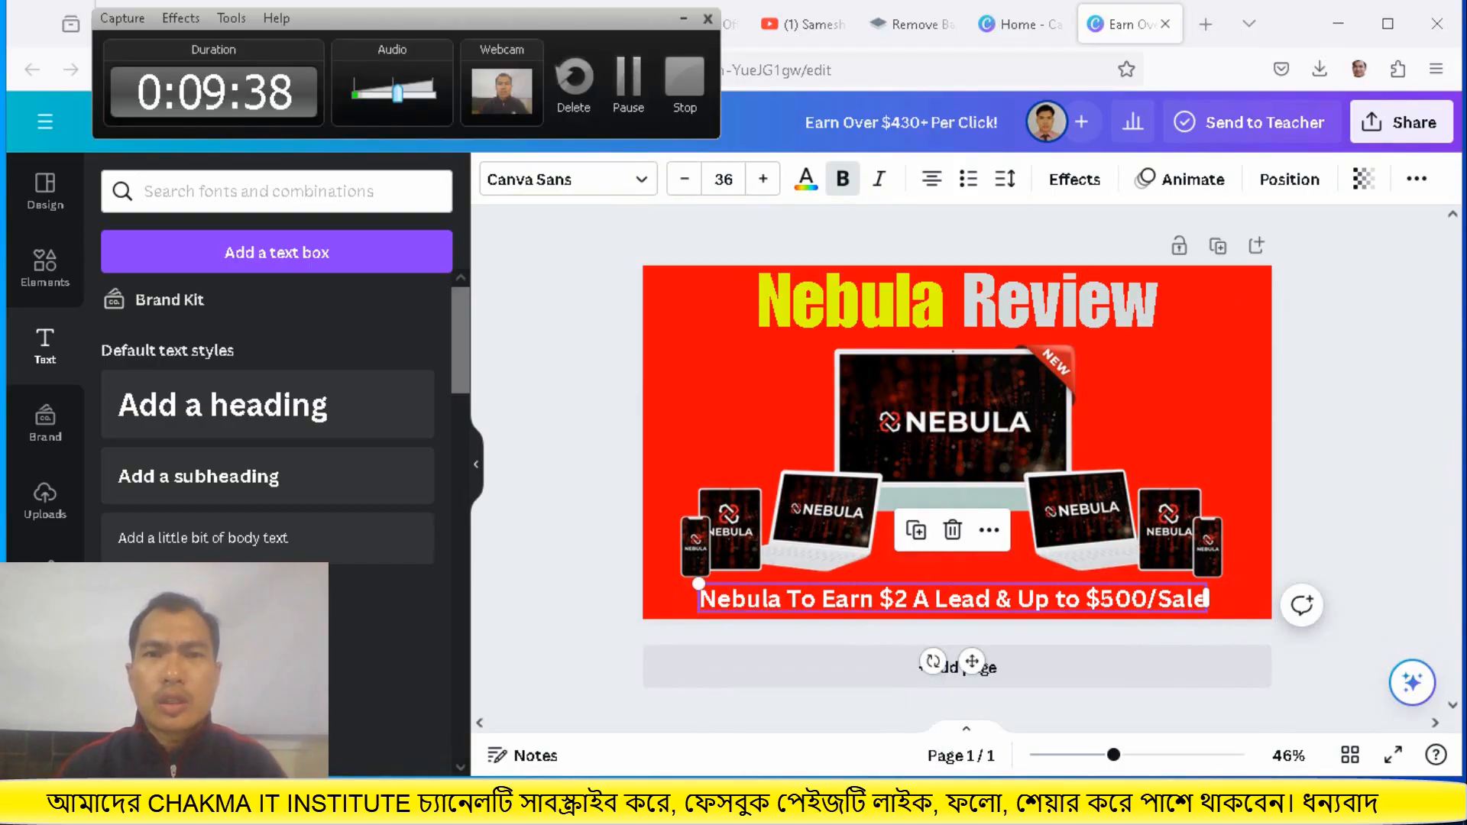
left_click(684, 19)
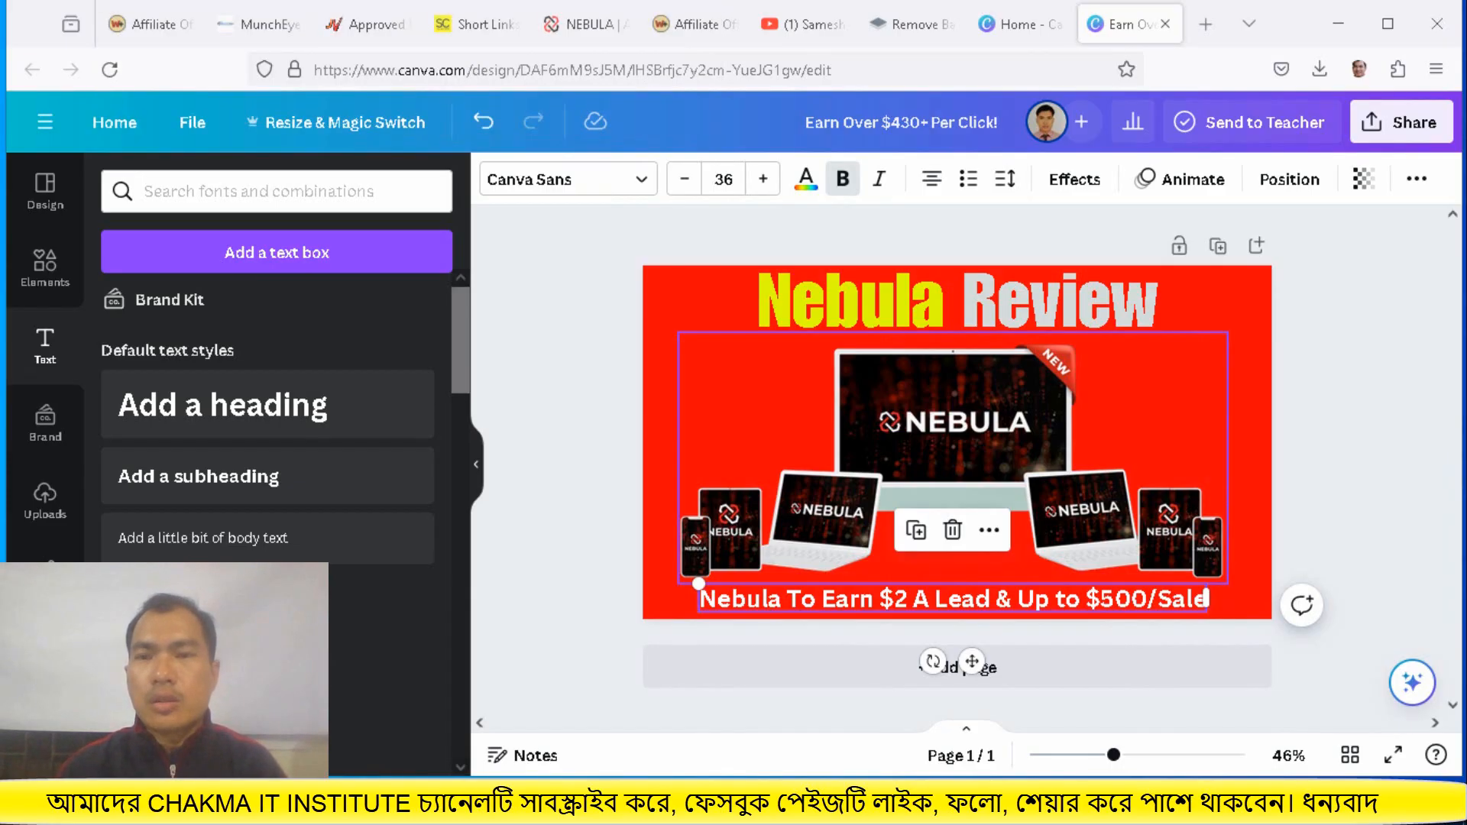
left_click(1251, 505)
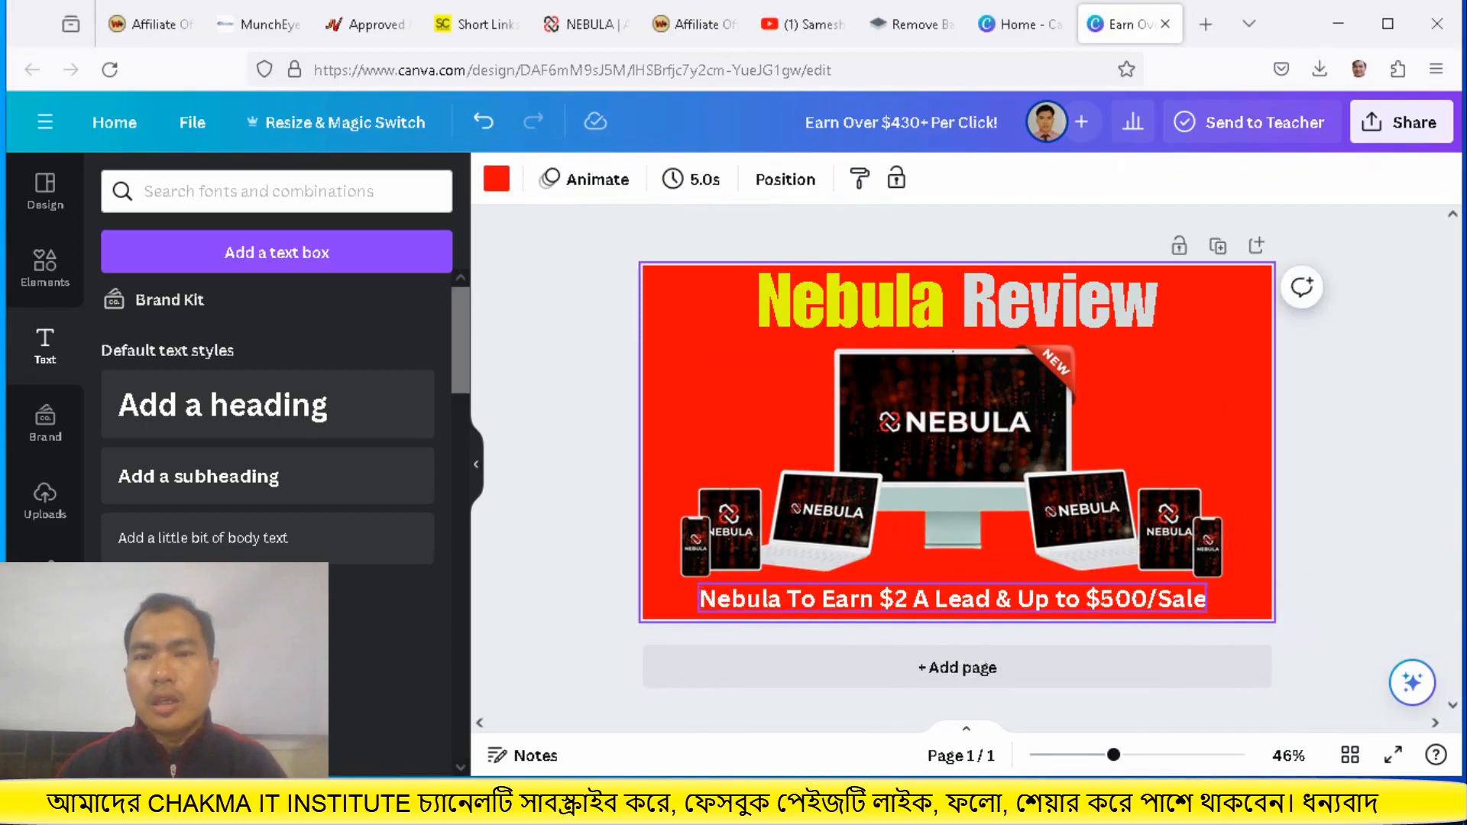
Select the whole subheading text below the mockup and change its font to Citadel Script
left_click(718, 599)
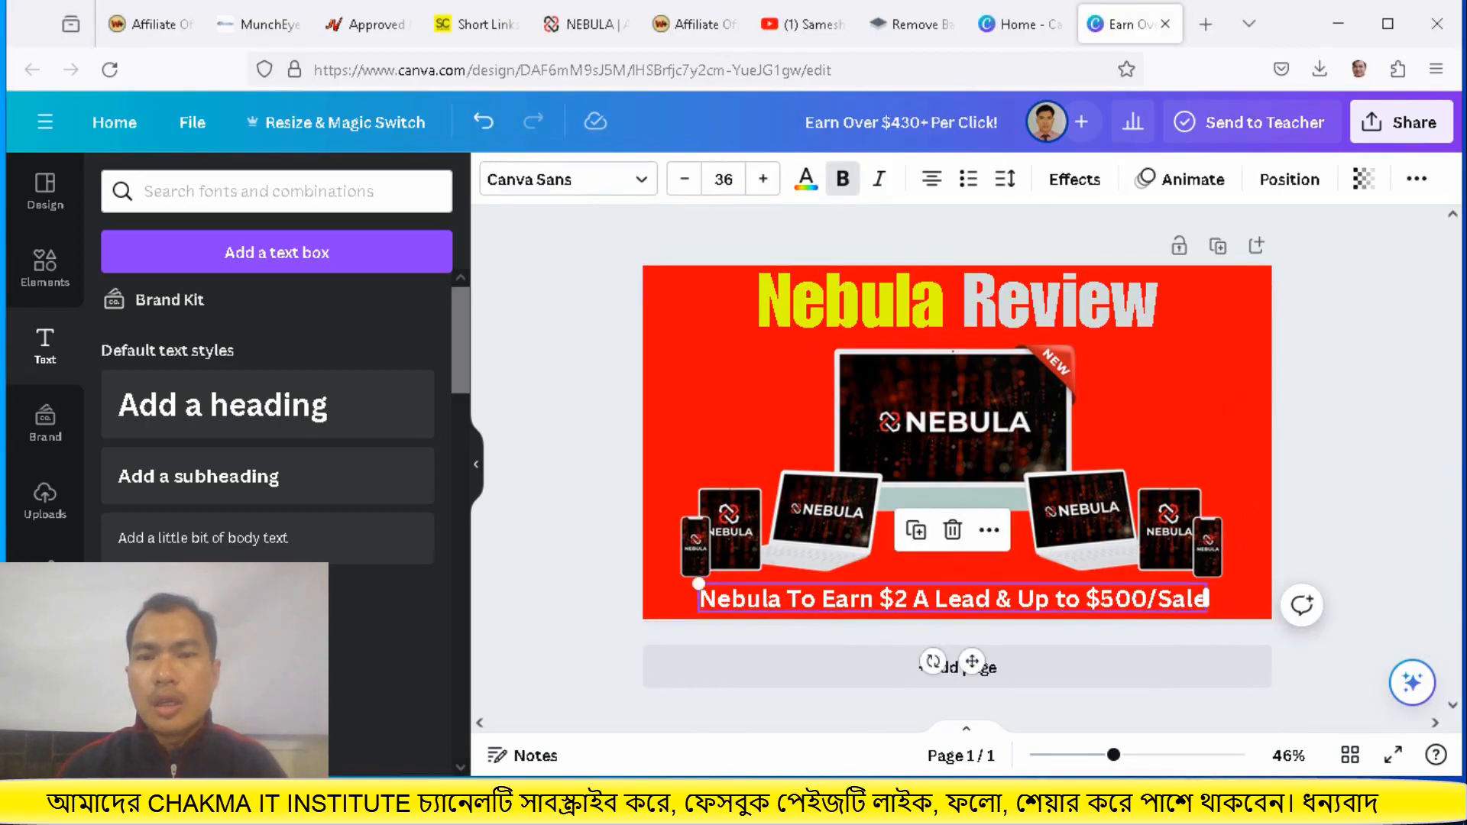
left_click_drag(705, 599, 1190, 599)
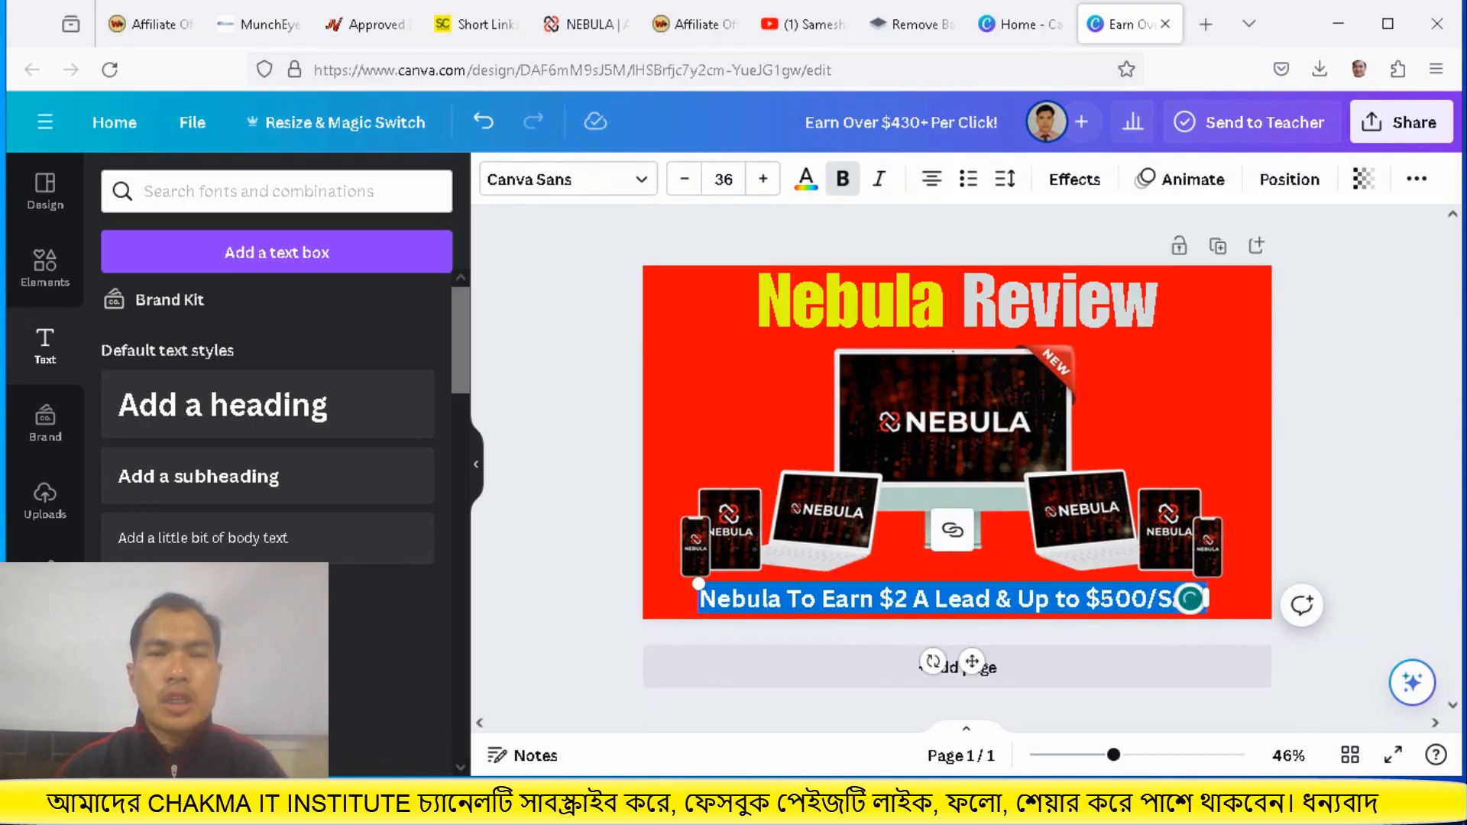
left_click(569, 180)
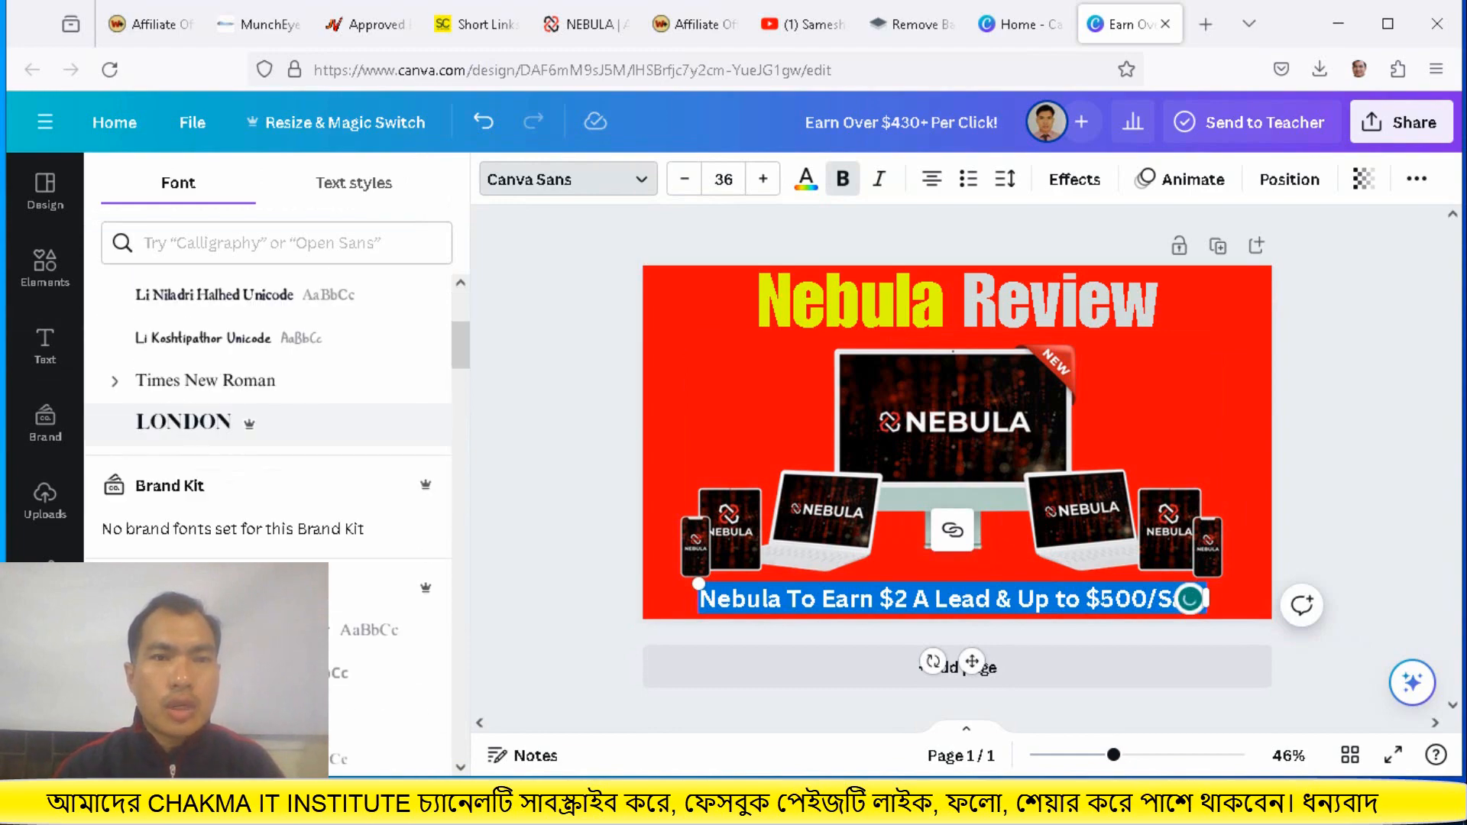
scroll(267, 520, "down", 10)
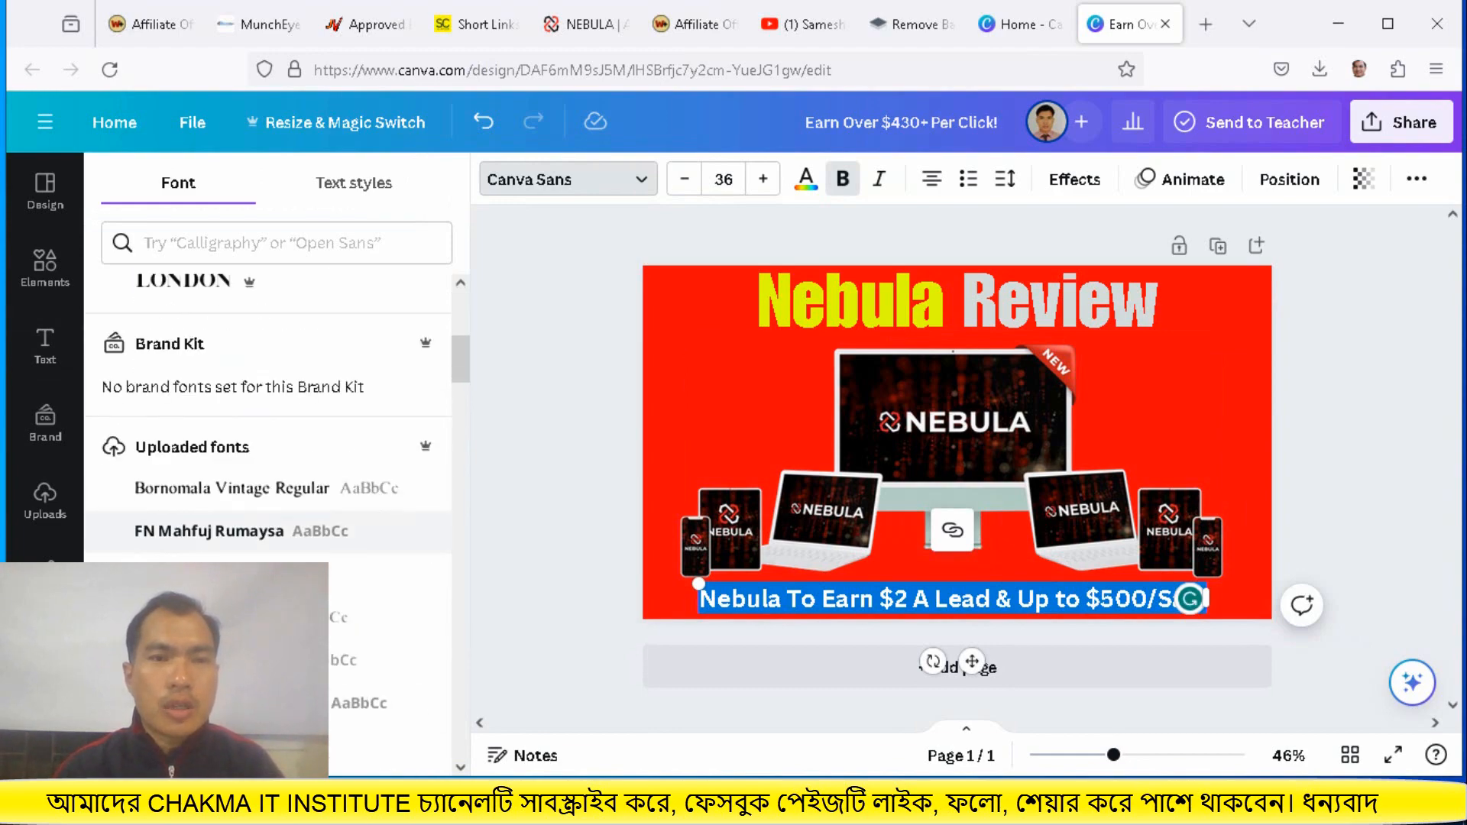
scroll(268, 520, "down", 10)
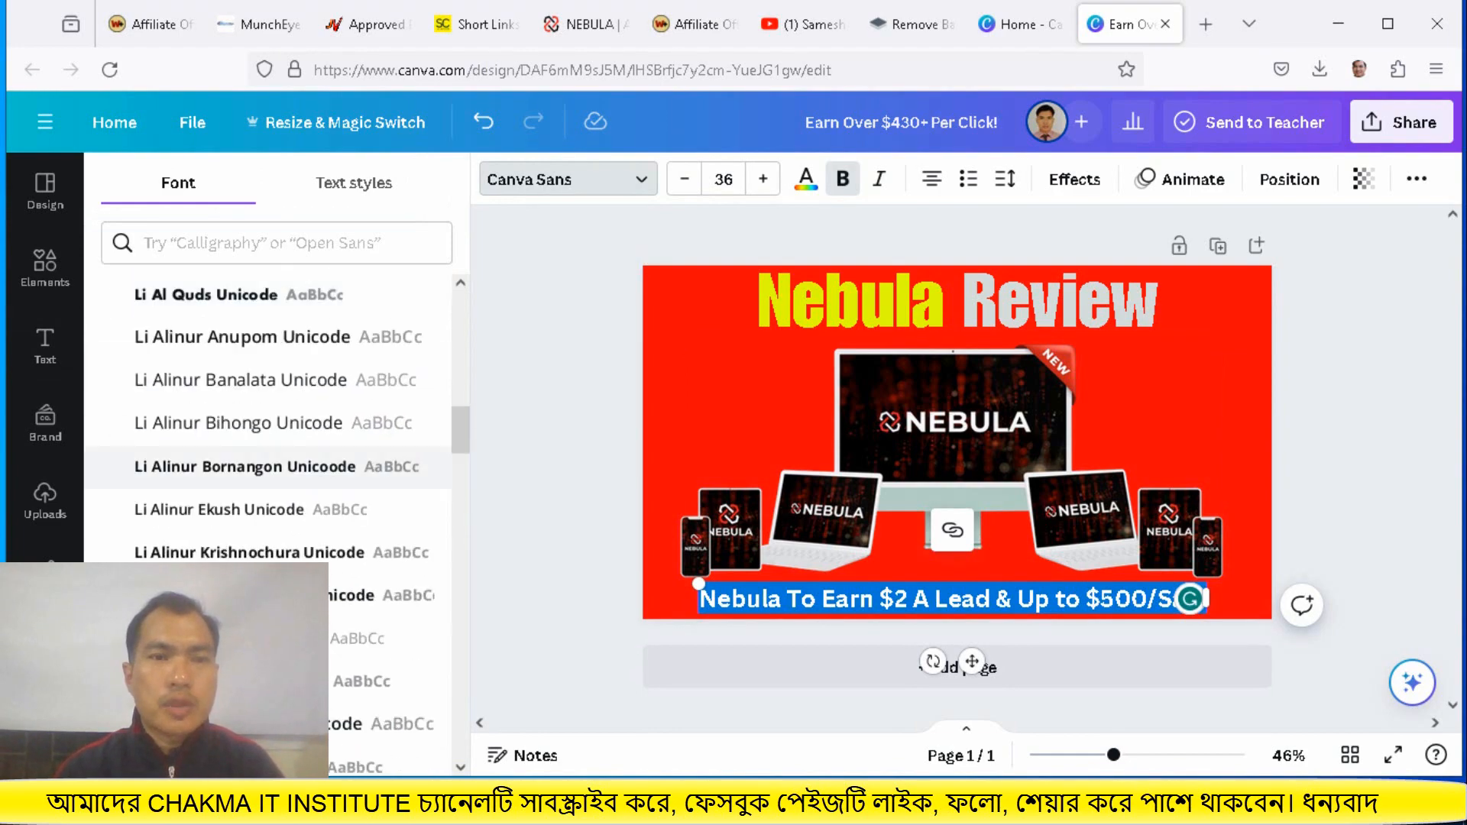
scroll(268, 523, "down", 6)
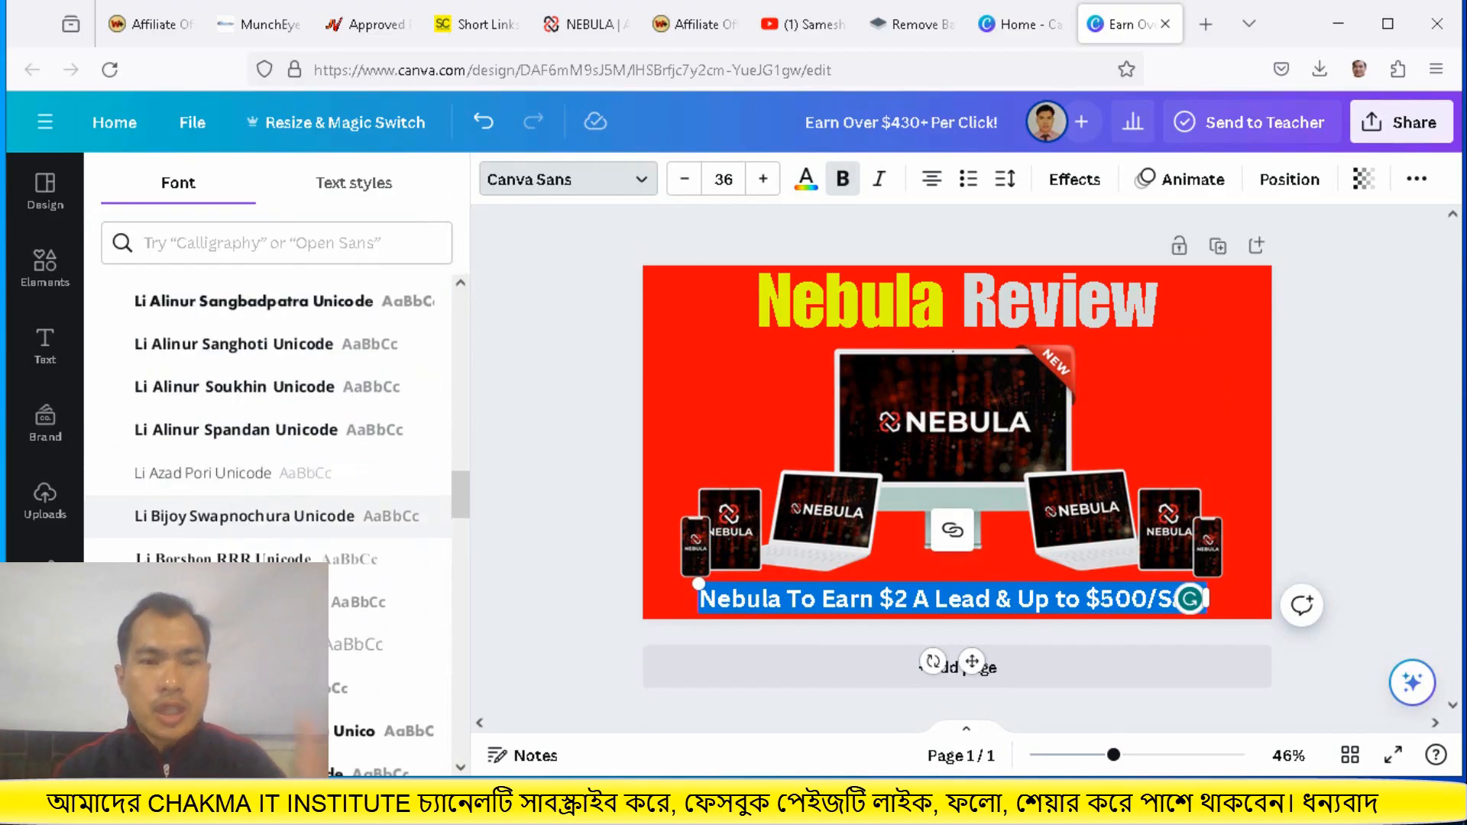
scroll(267, 523, "down", 4)
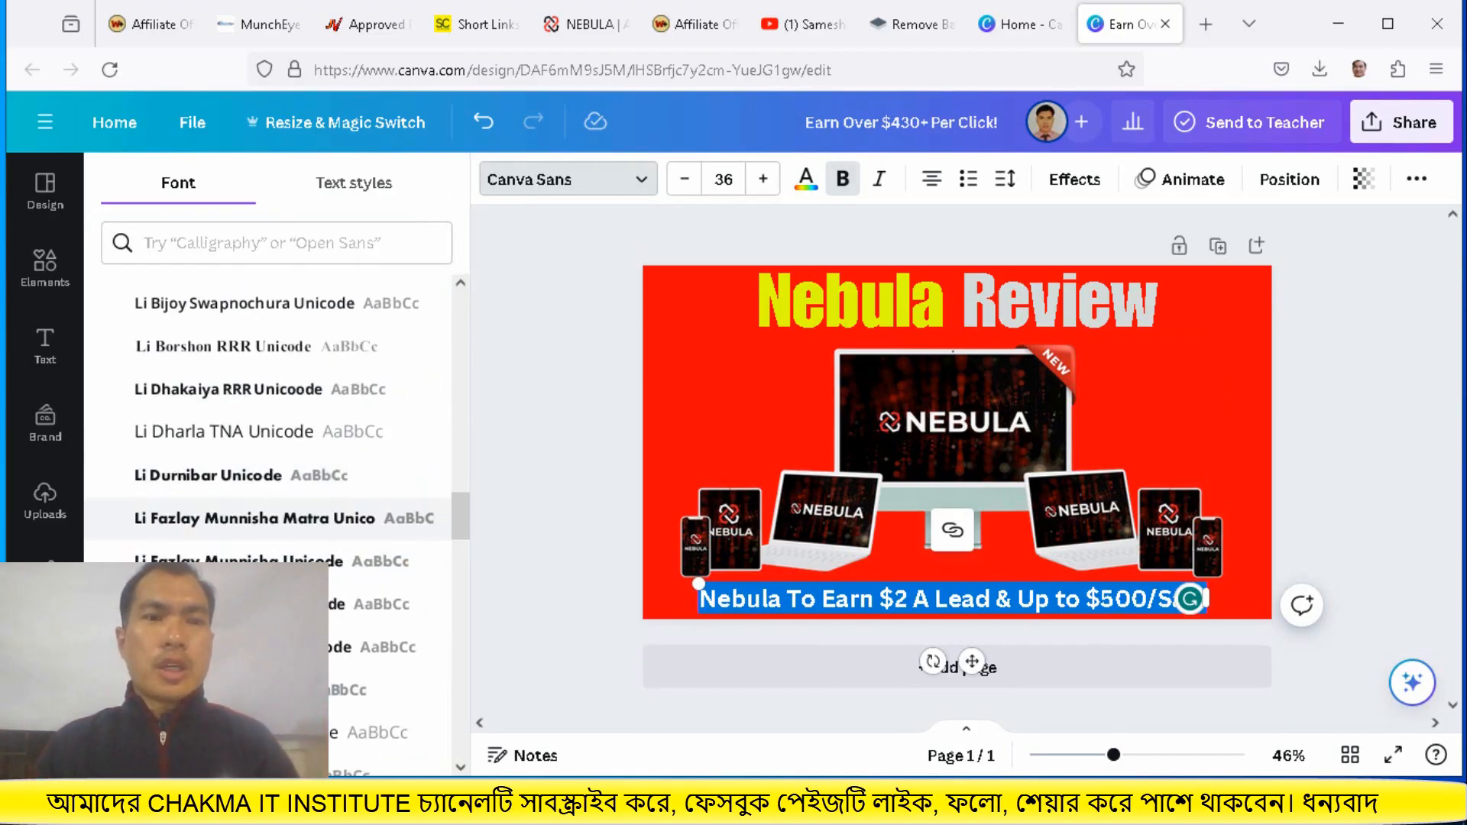
scroll(268, 524, "down", 3)
scroll(268, 524, "down", 5)
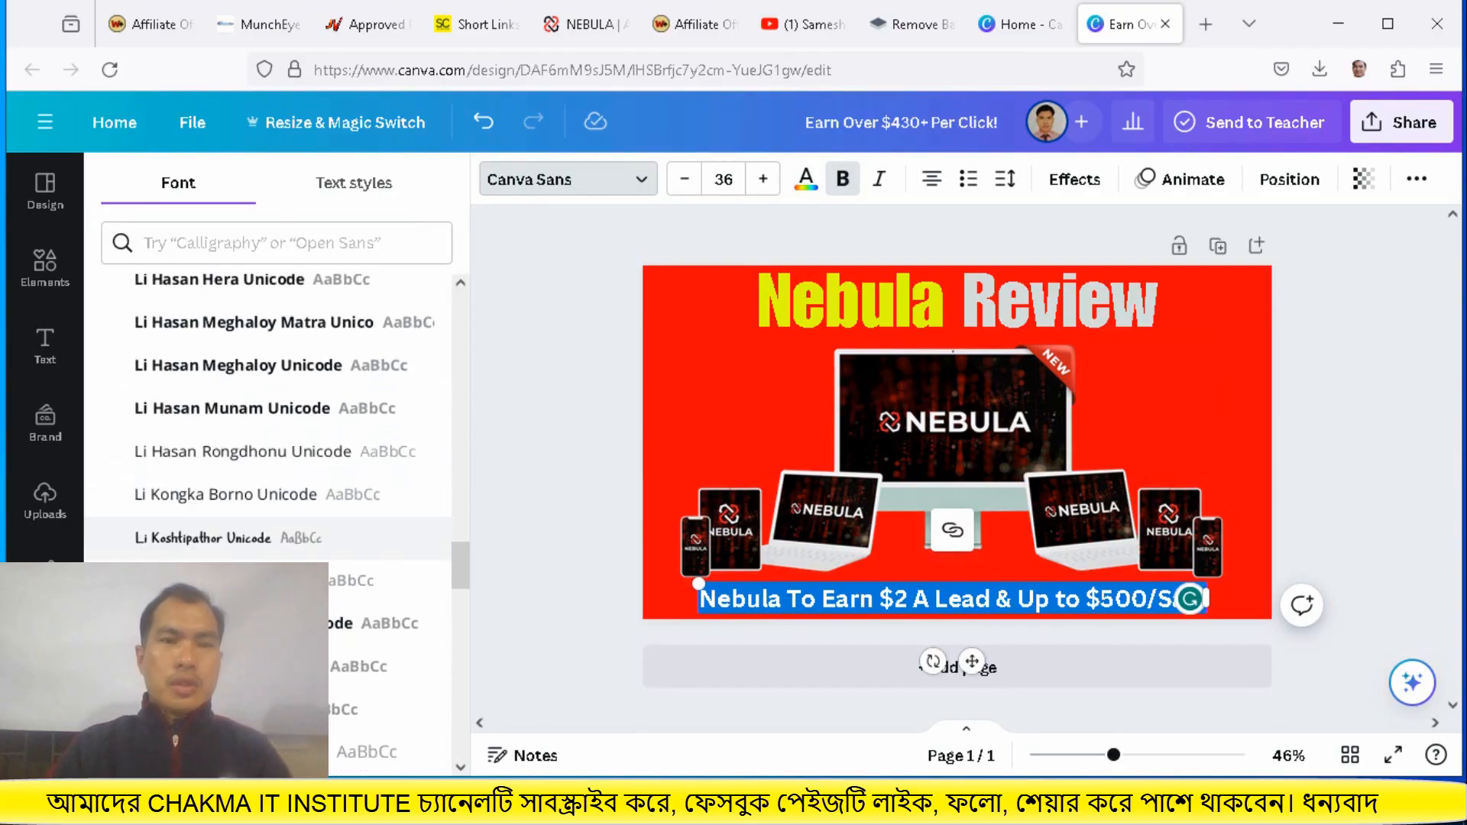
scroll(268, 523, "down", 5)
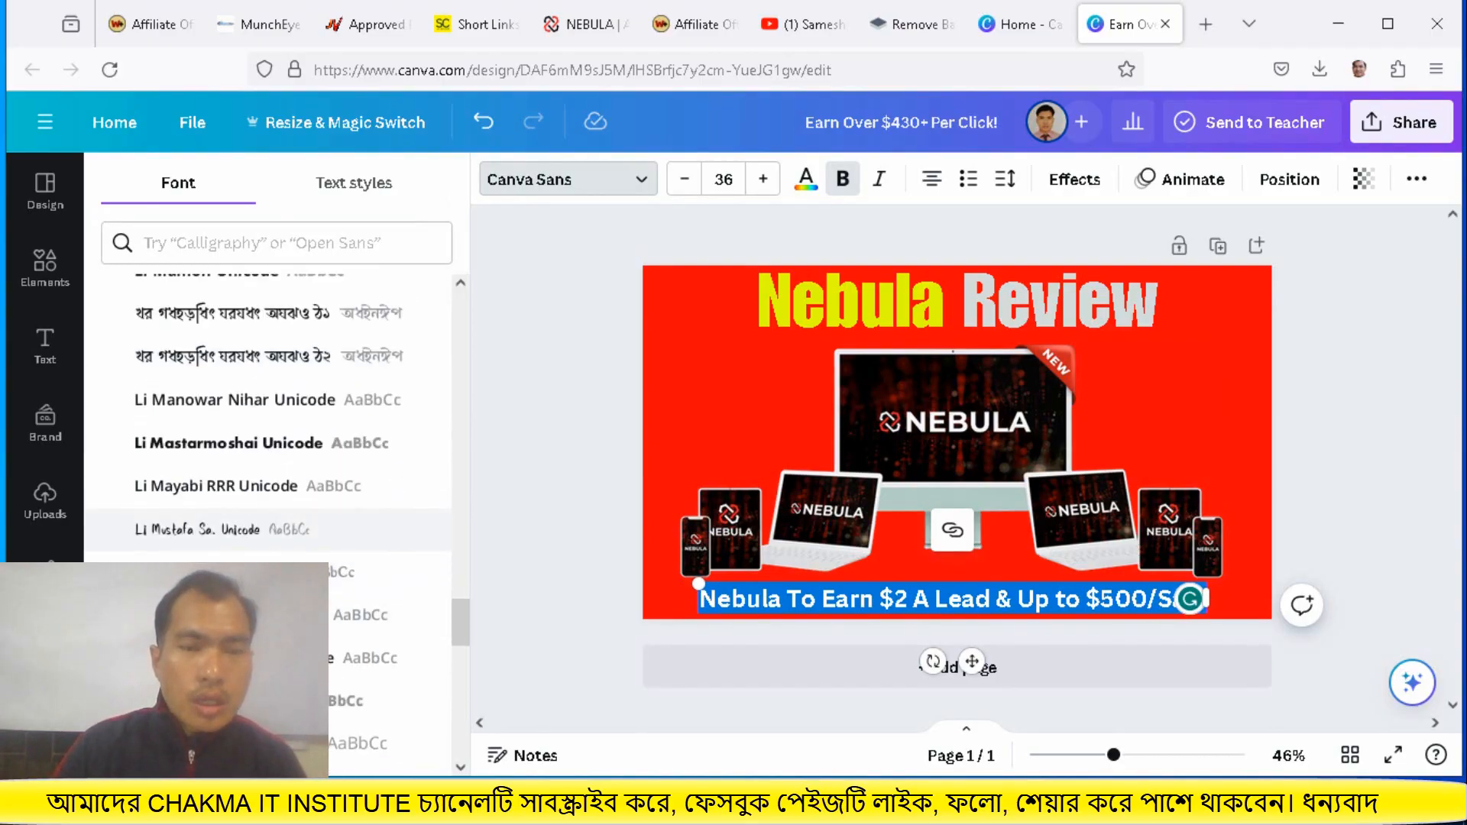
scroll(268, 524, "down", 6)
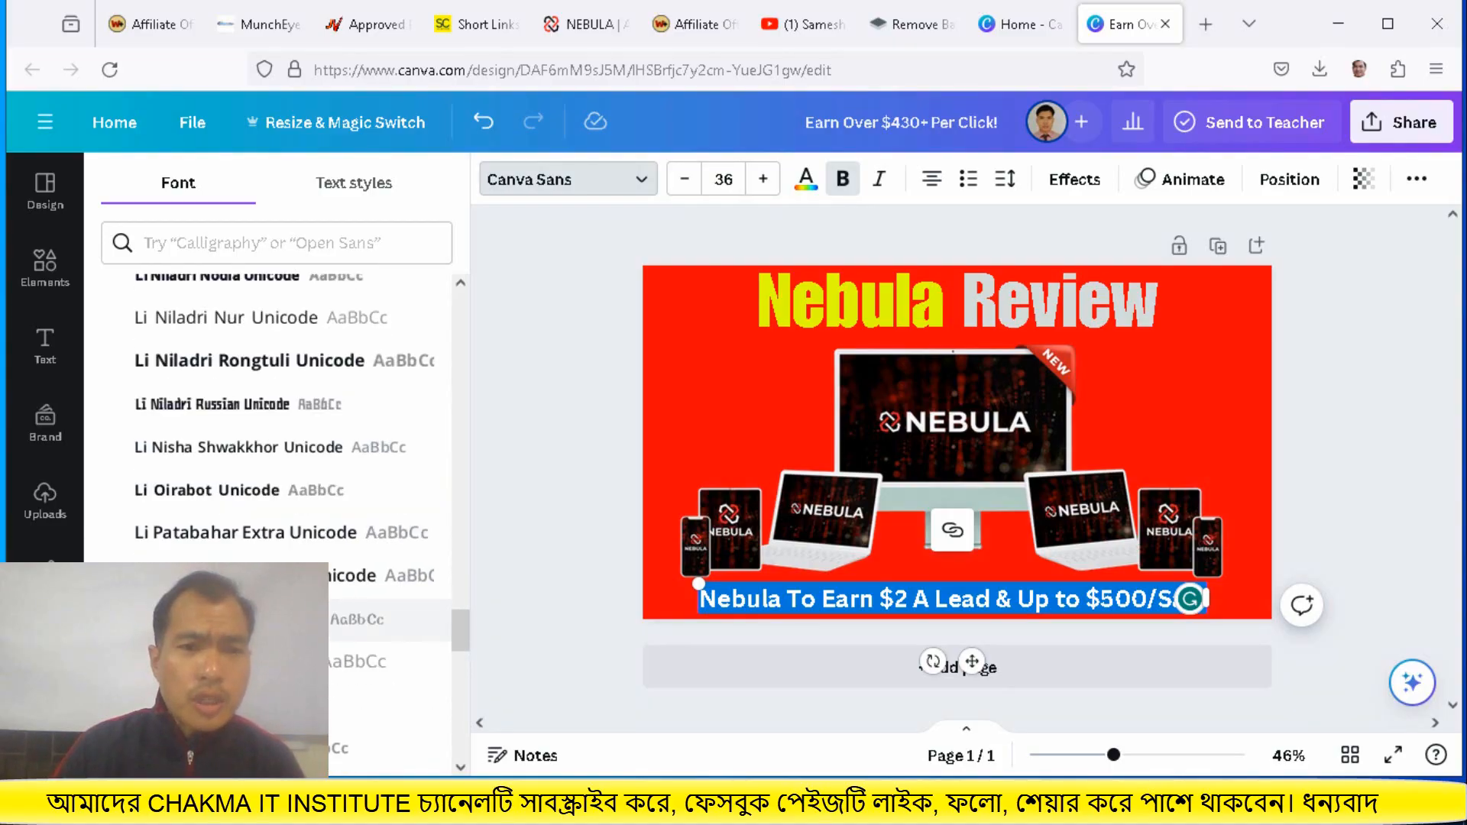
scroll(268, 523, "down", 8)
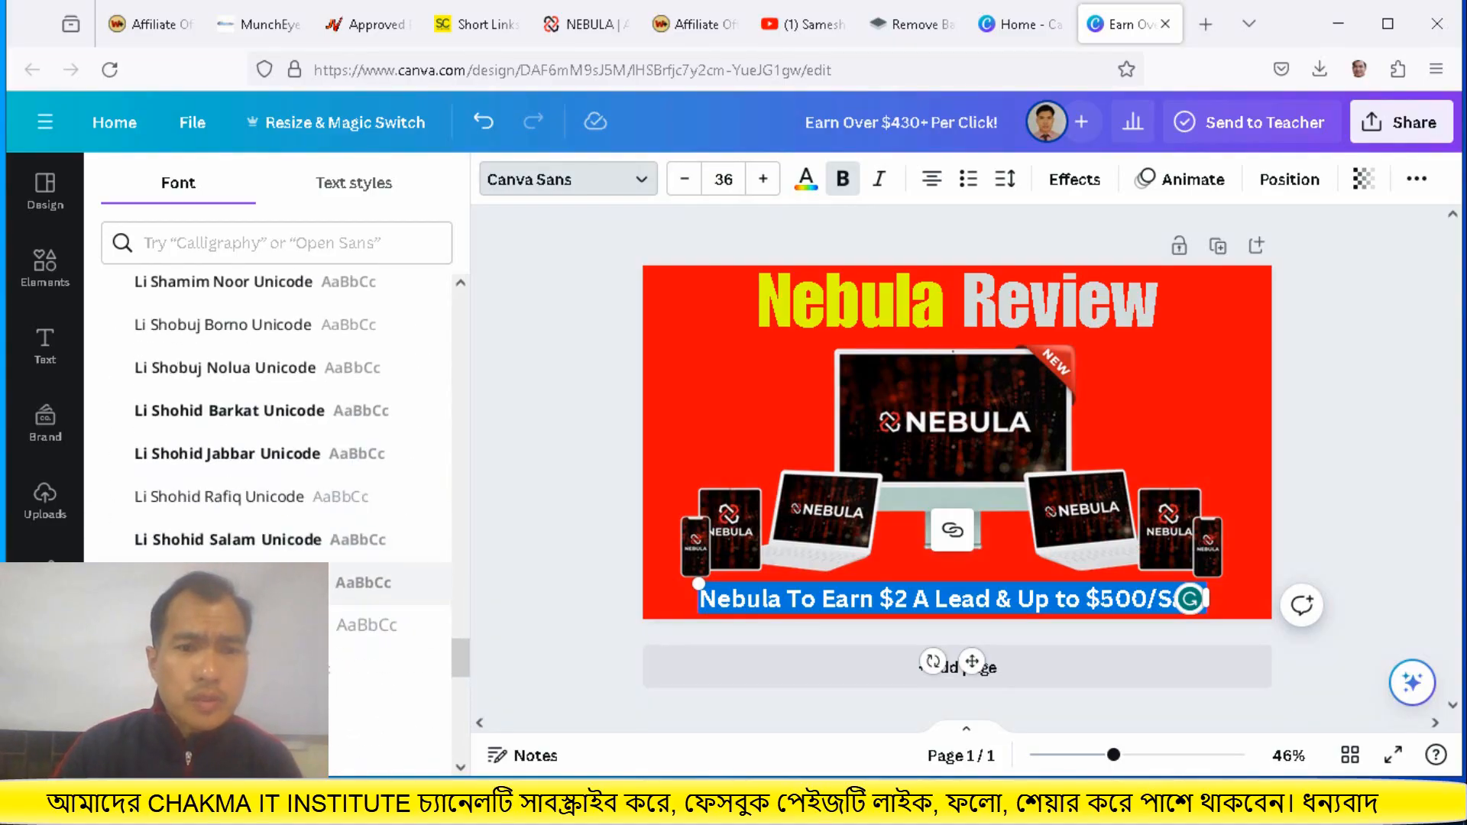
scroll(267, 524, "down", 6)
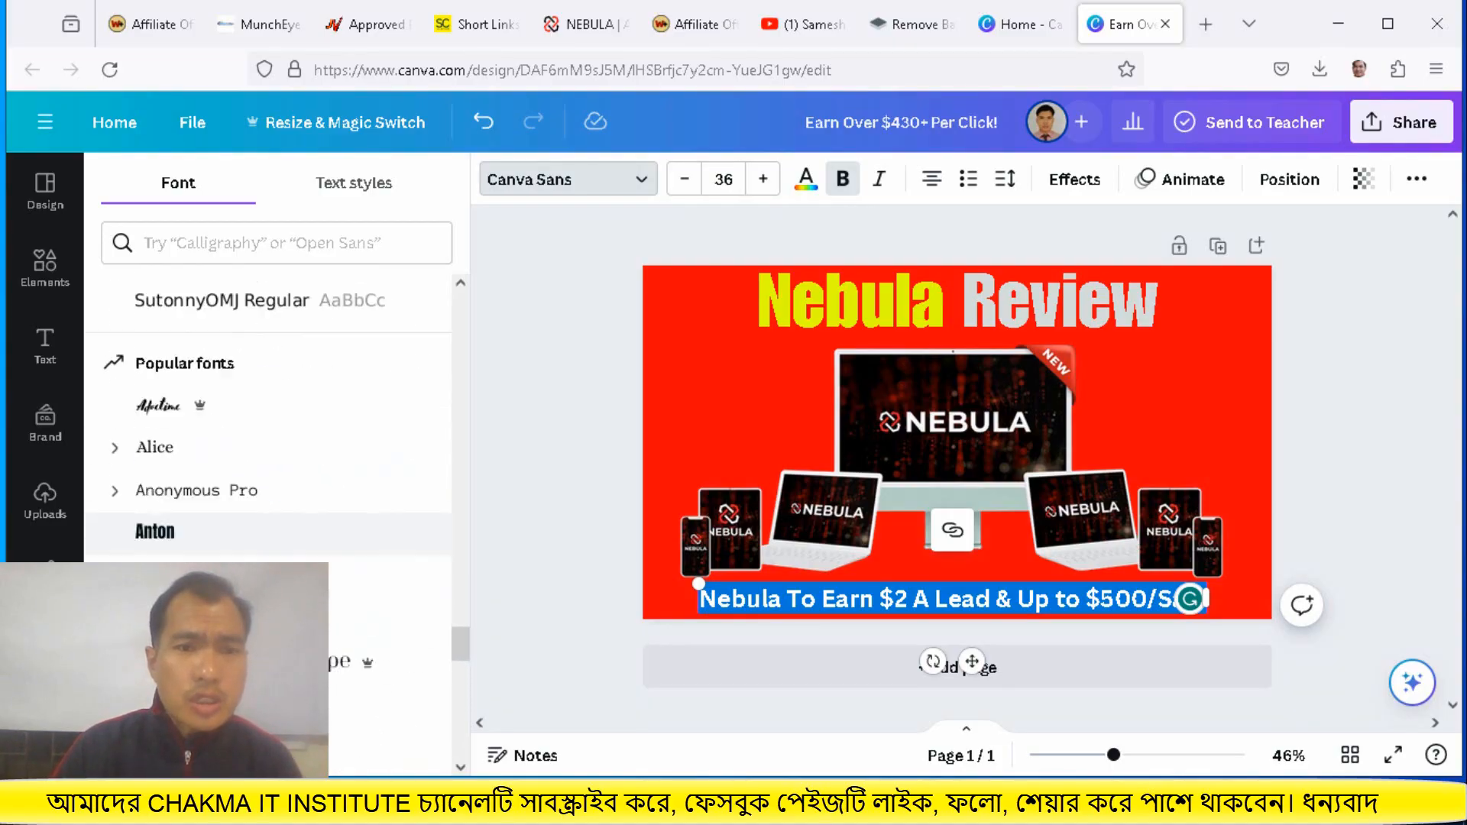
scroll(267, 592, "down", 6)
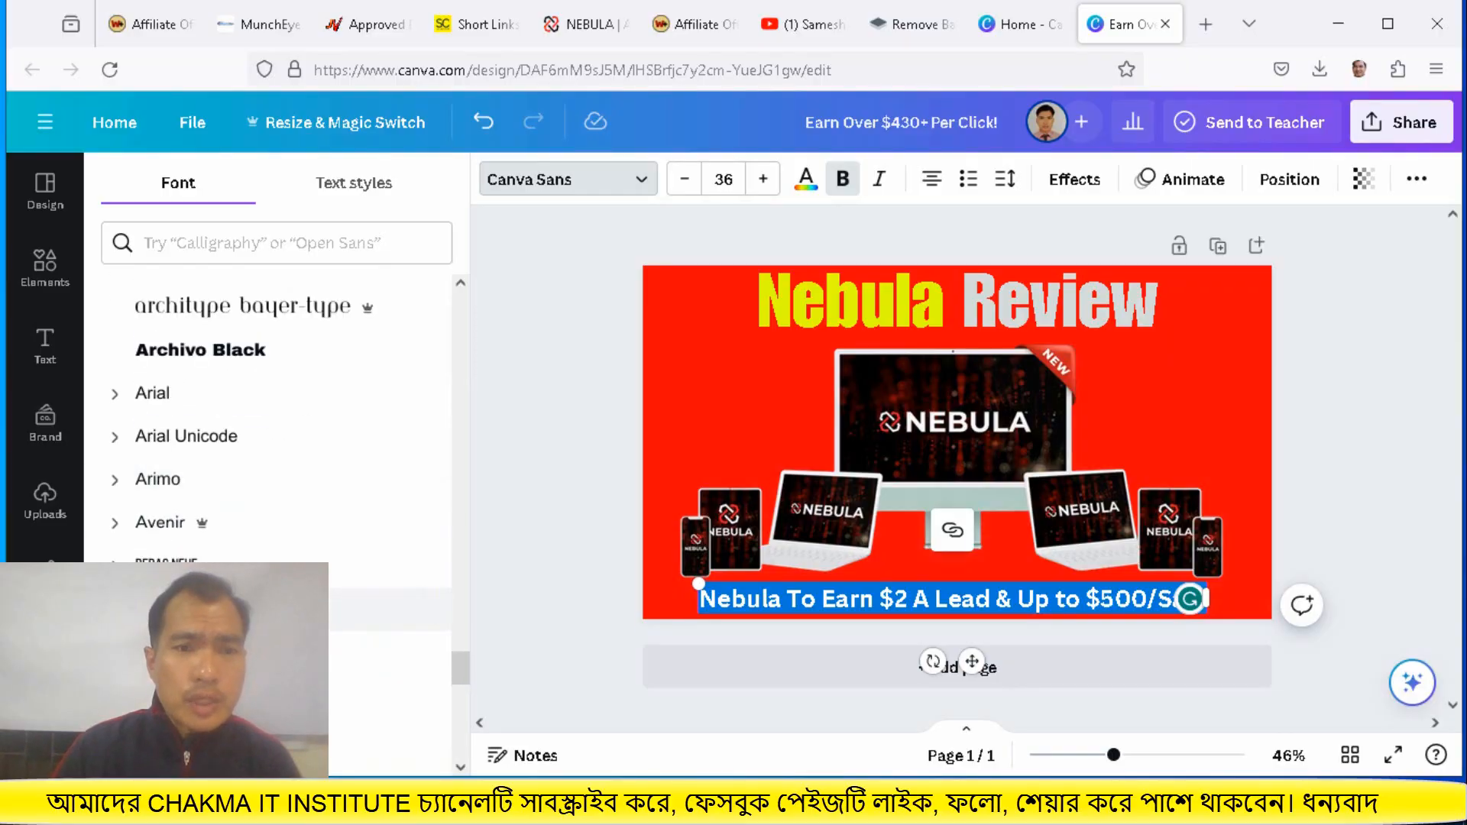
scroll(267, 428, "down", 2)
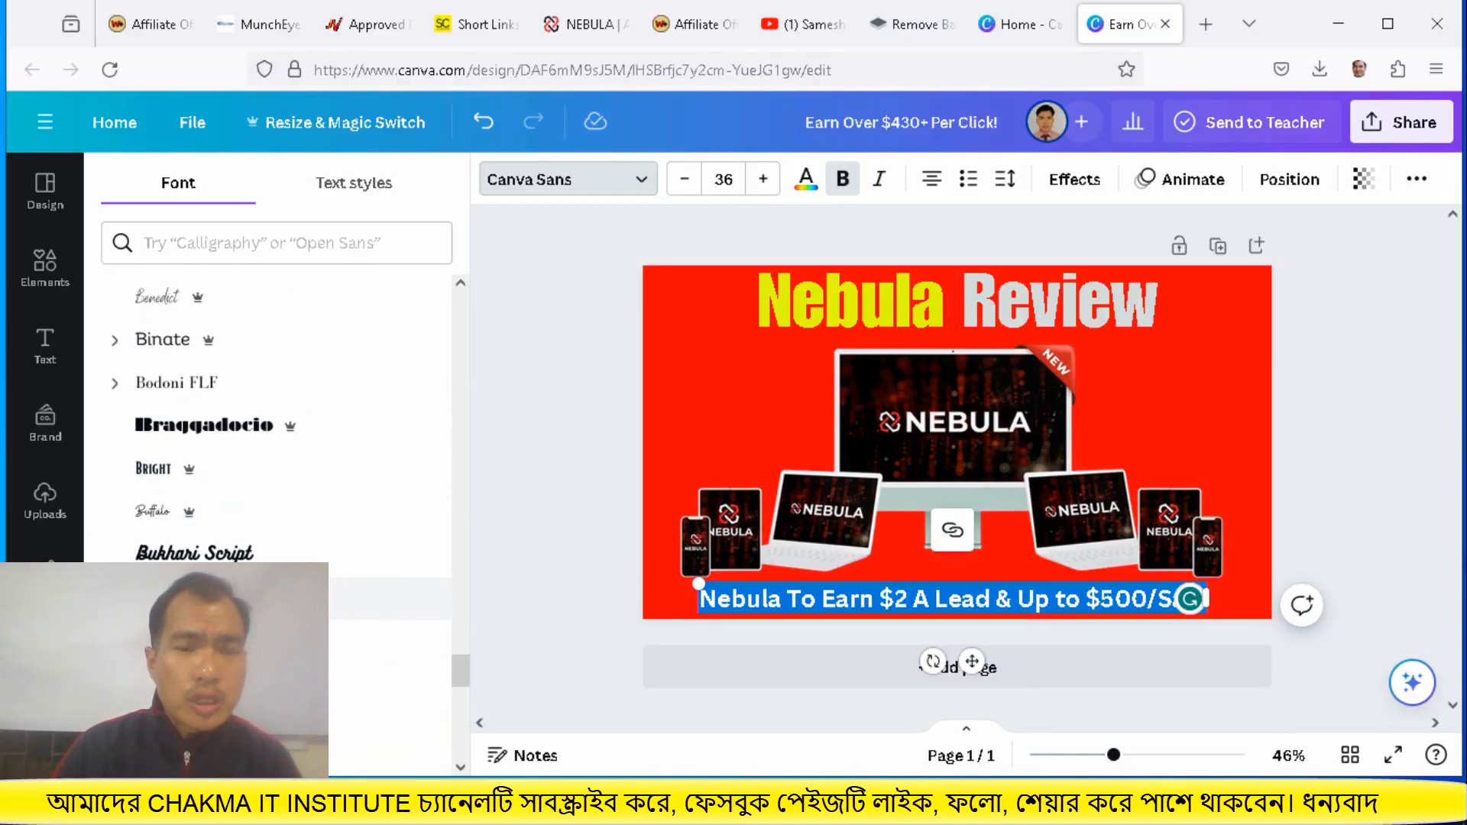
scroll(268, 428, "down", 2)
scroll(268, 458, "down", 4)
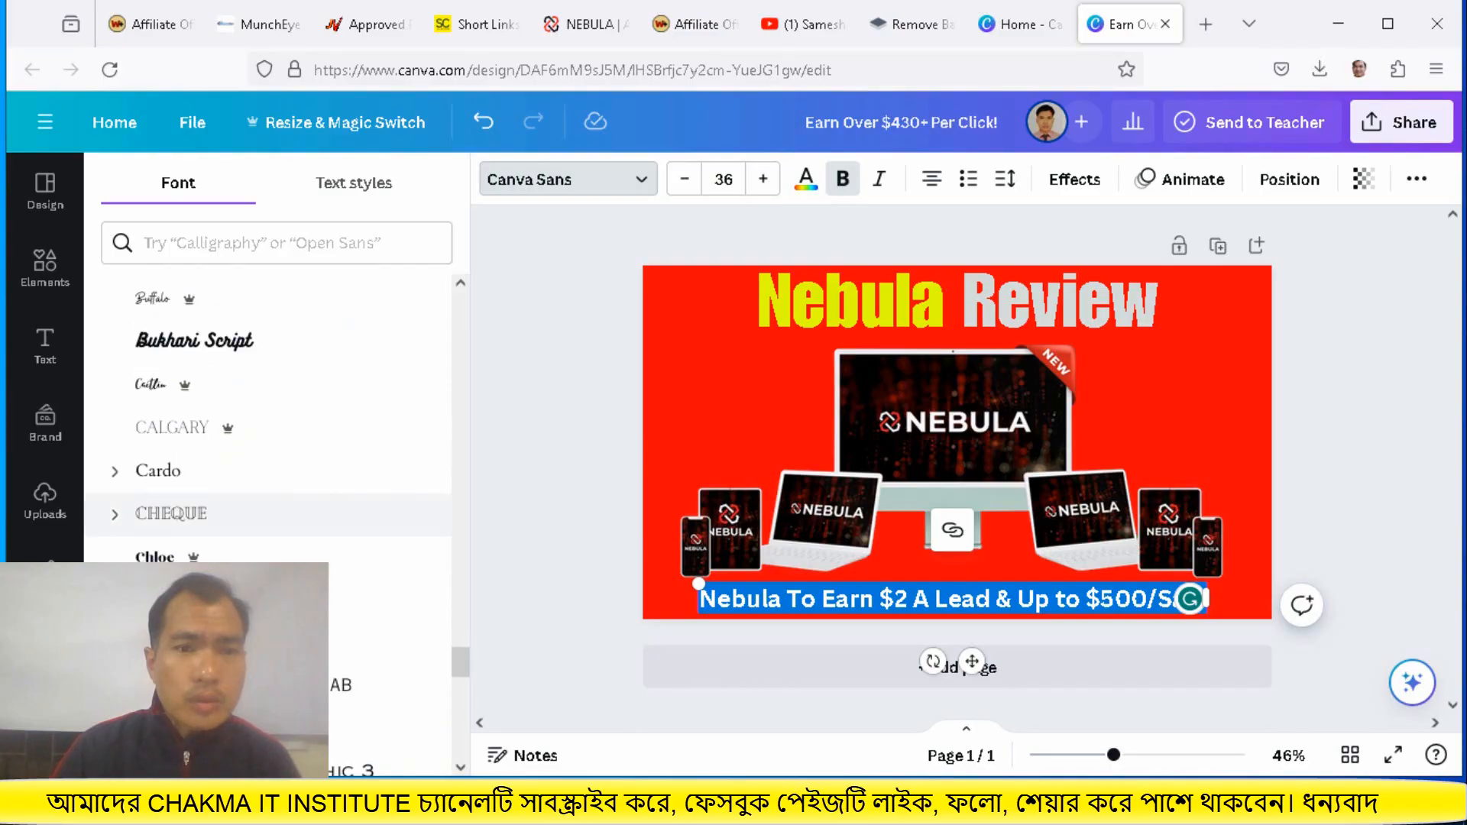
left_click(177, 459)
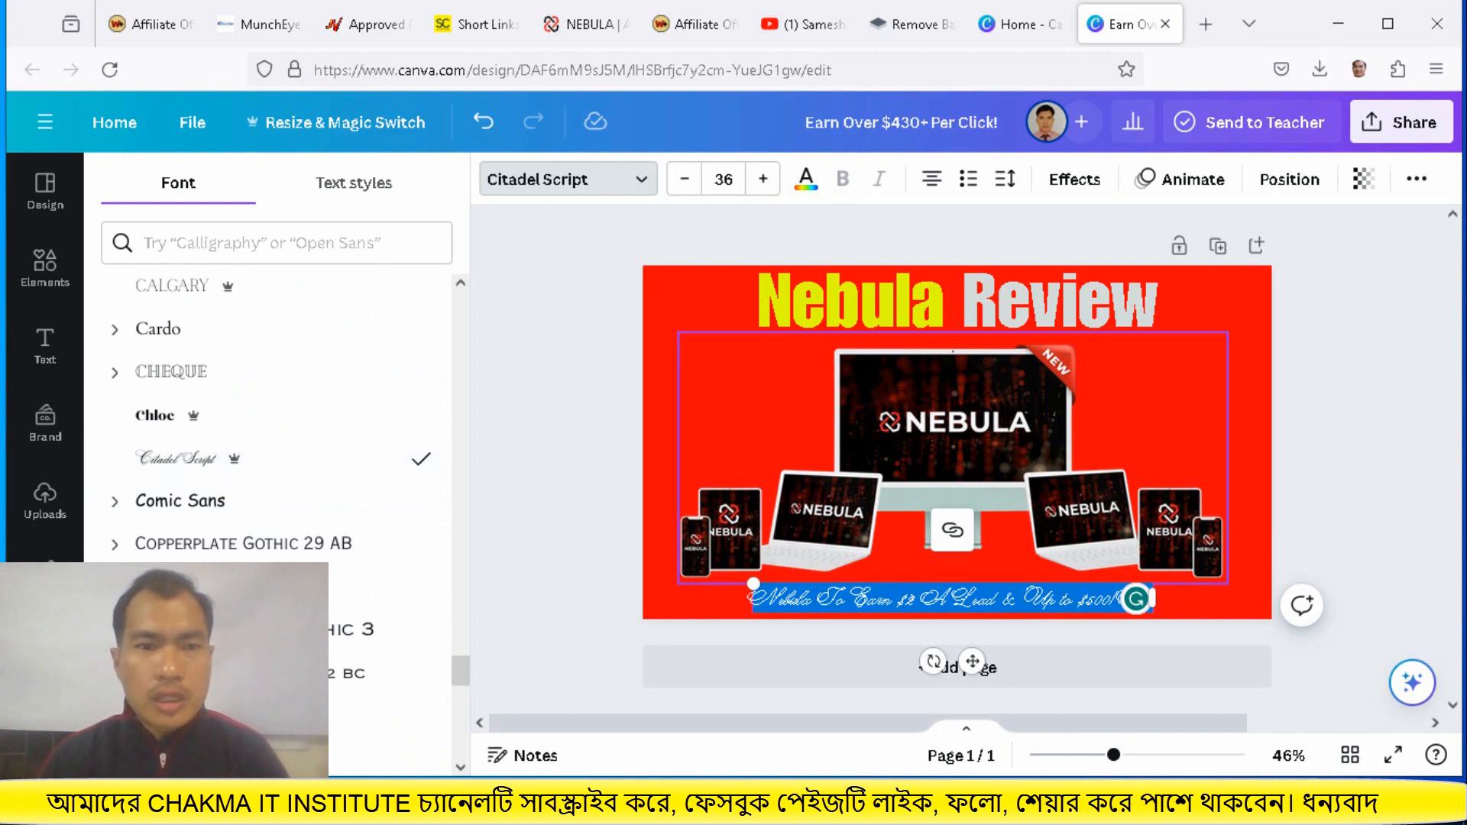
Look further through the popular fonts for a different typeface for the selected subheading
scroll(268, 535, "down", 10)
scroll(267, 420, "down", 10)
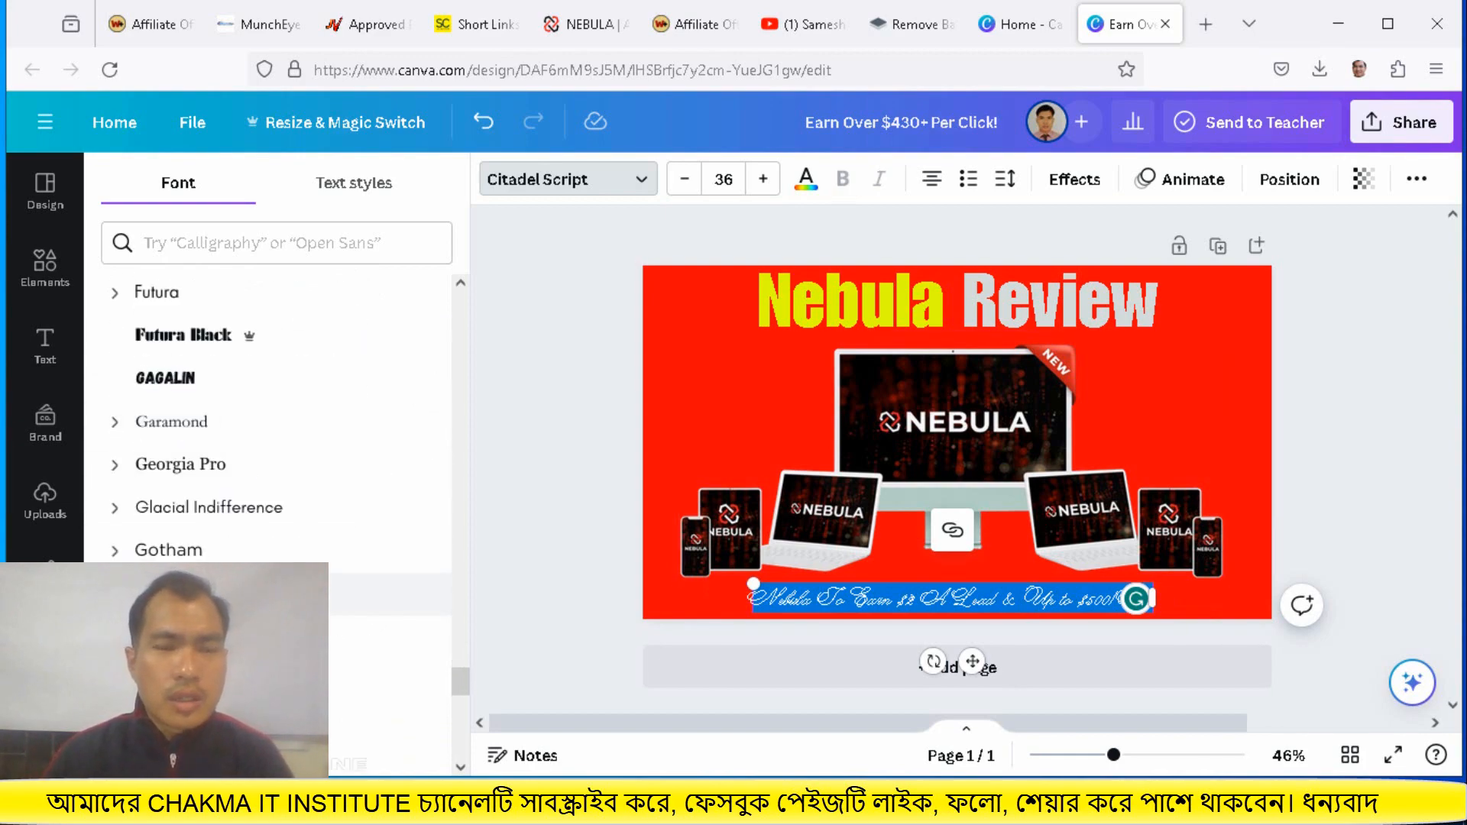
scroll(268, 459, "down", 8)
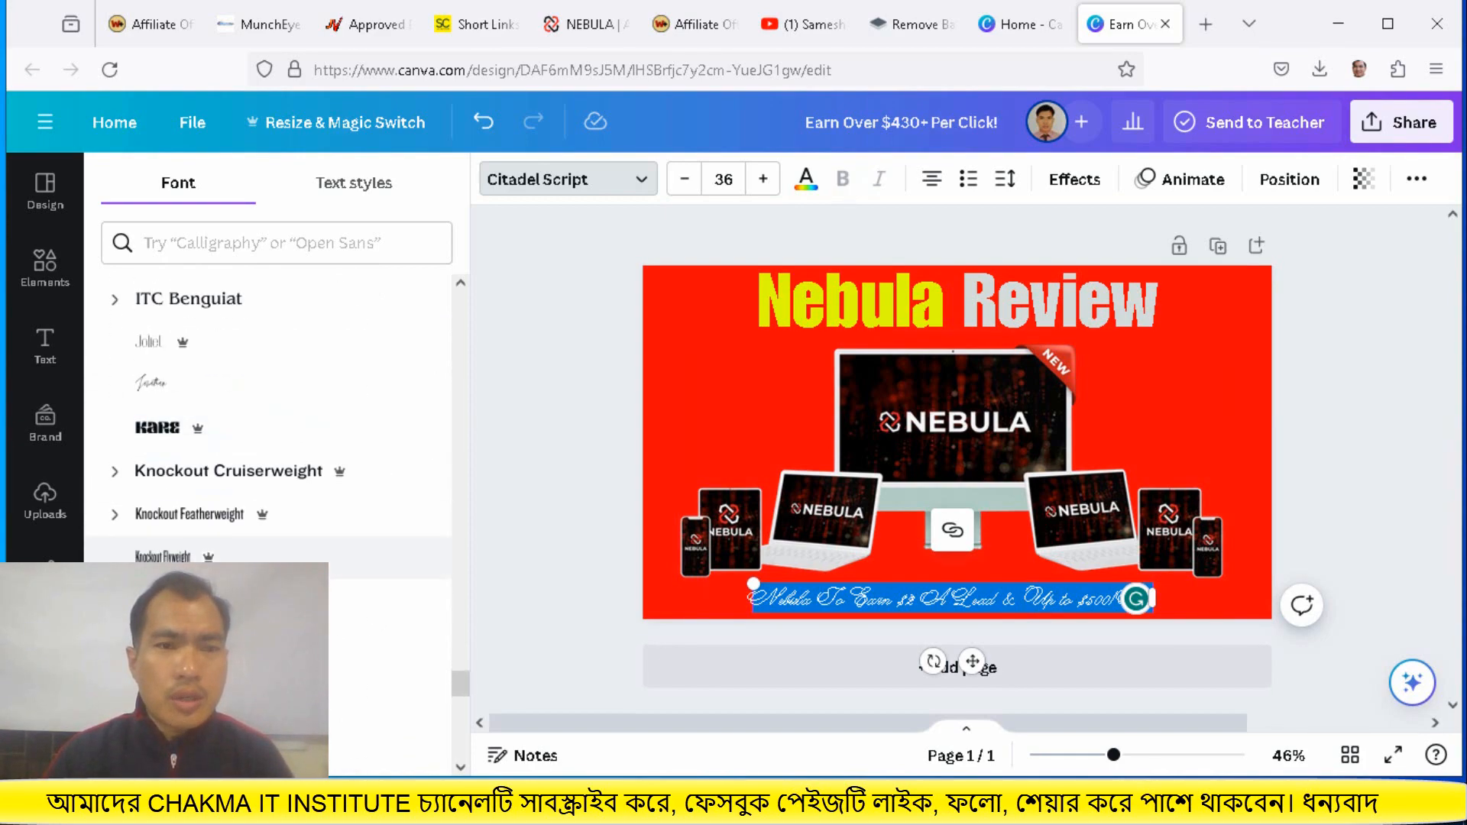
scroll(267, 535, "up", 2)
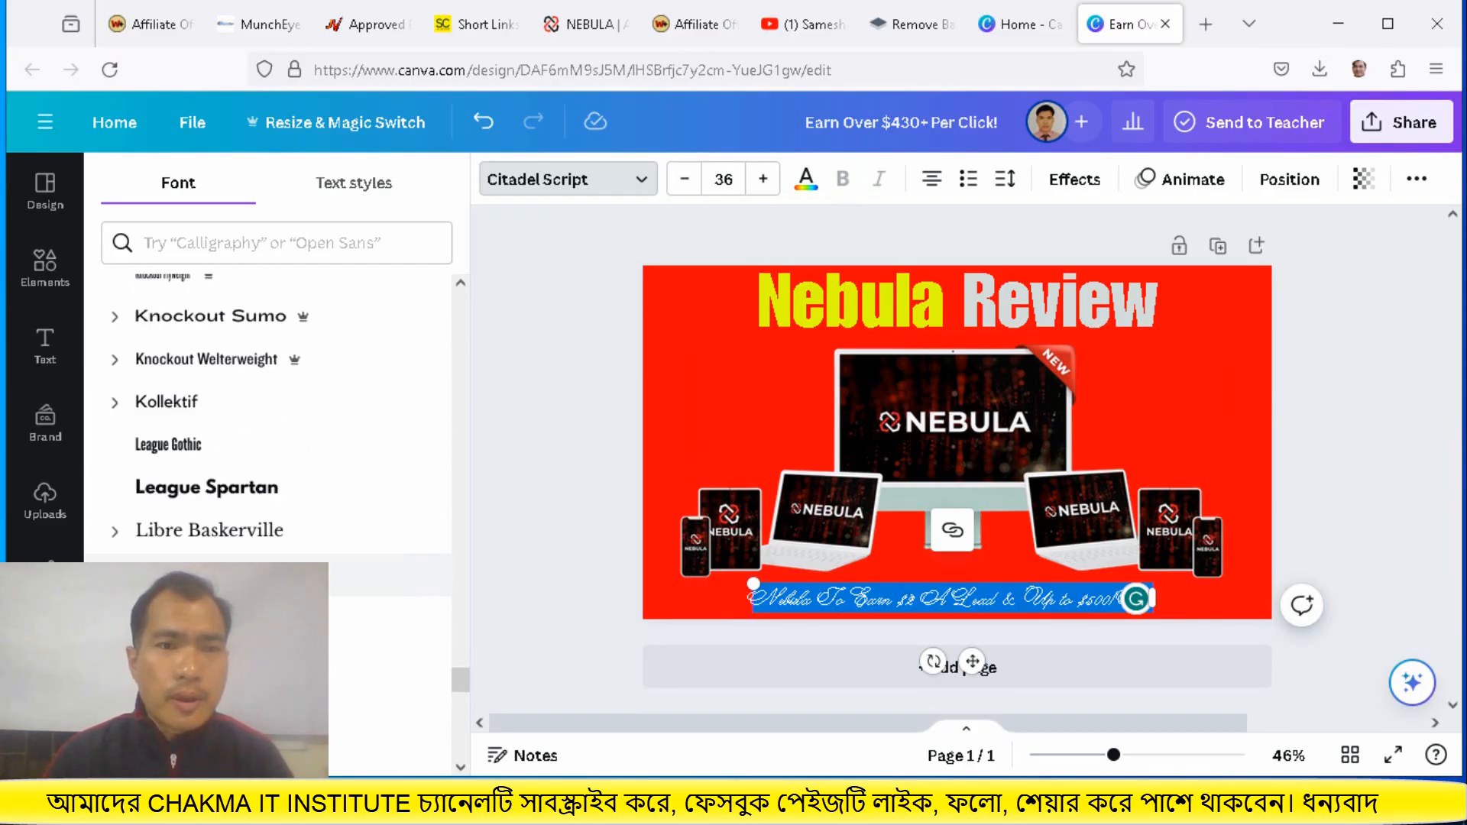